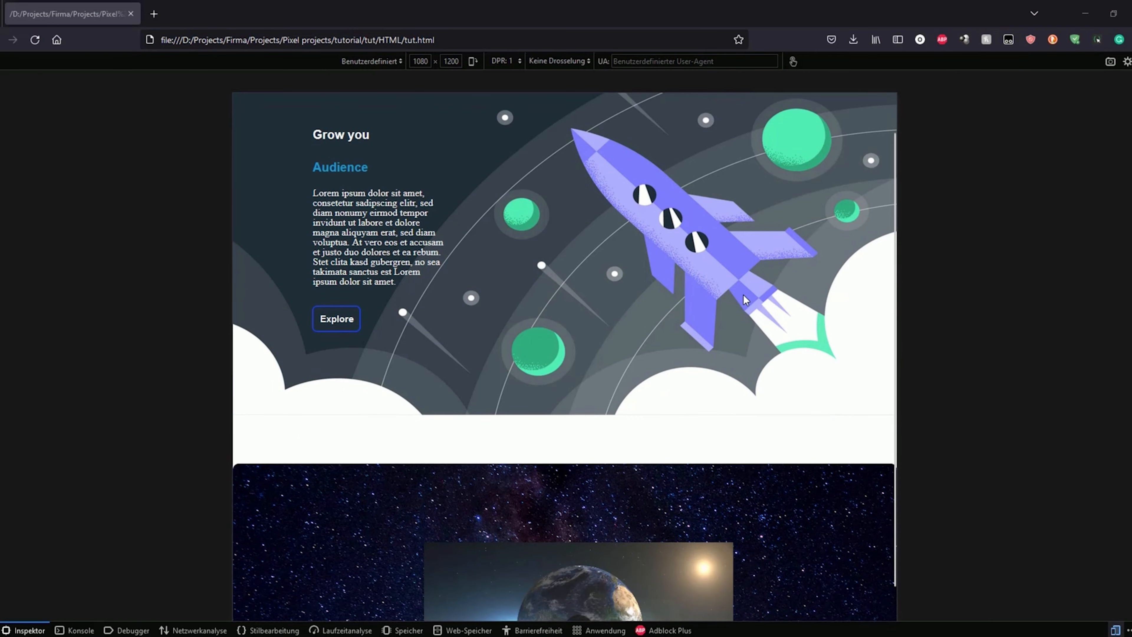
- Examine the finished example page in the browser, from the rocket header down to the Earth video section
scroll(743, 295, "down", 3)
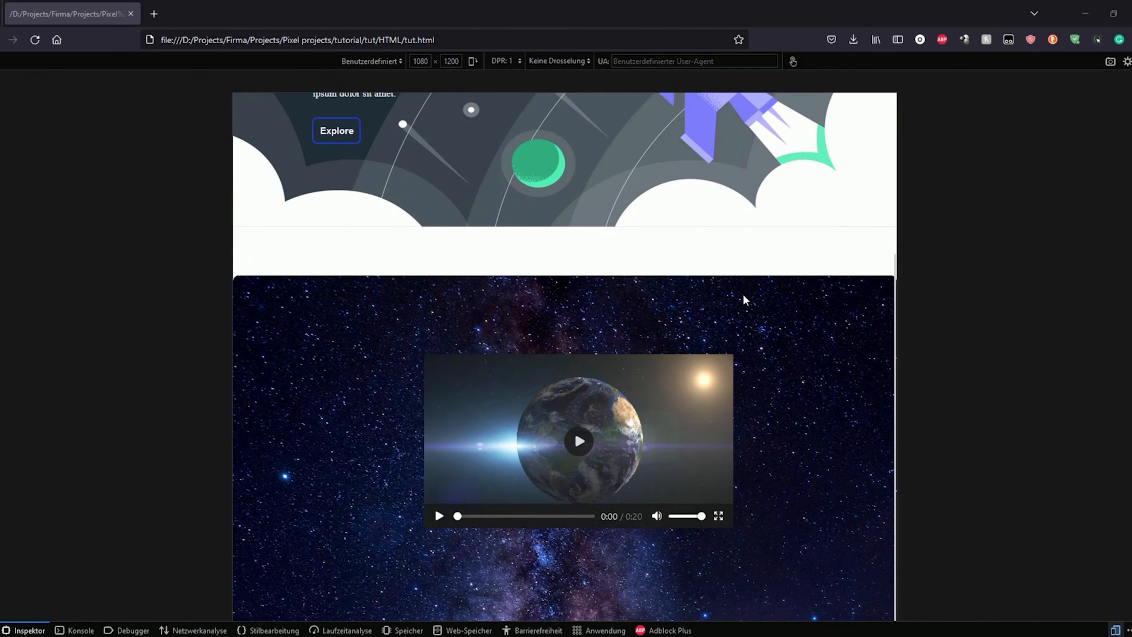
left_click(578, 381)
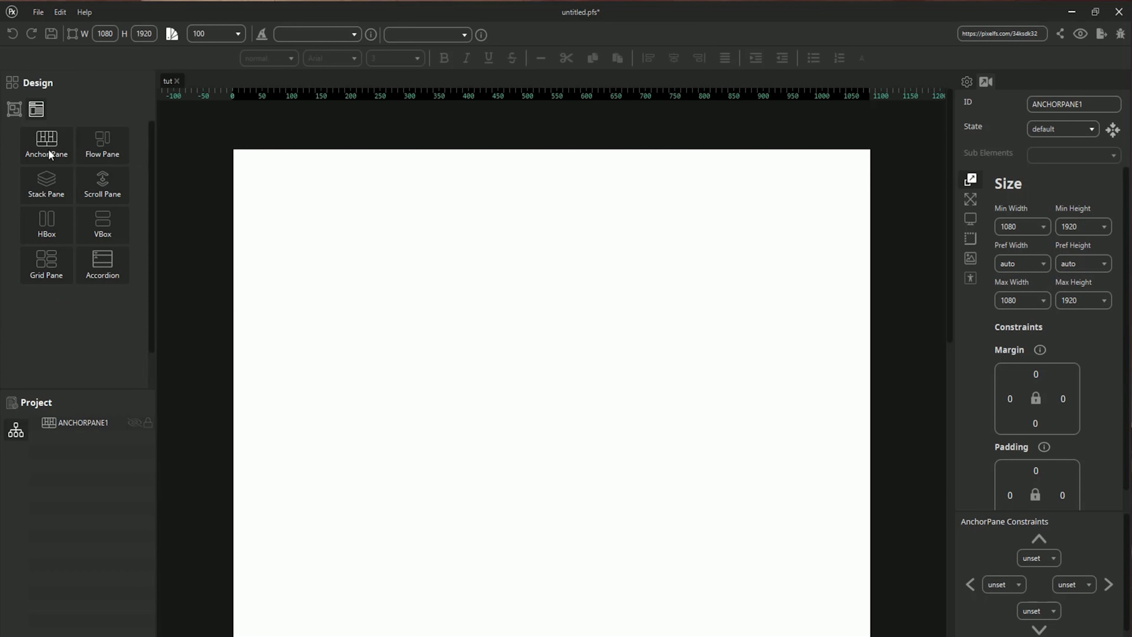
- Look through the available design elements, from Button down to Video, in PixelFree Studio
left_click(14, 109)
scroll(49, 279, "down", 1)
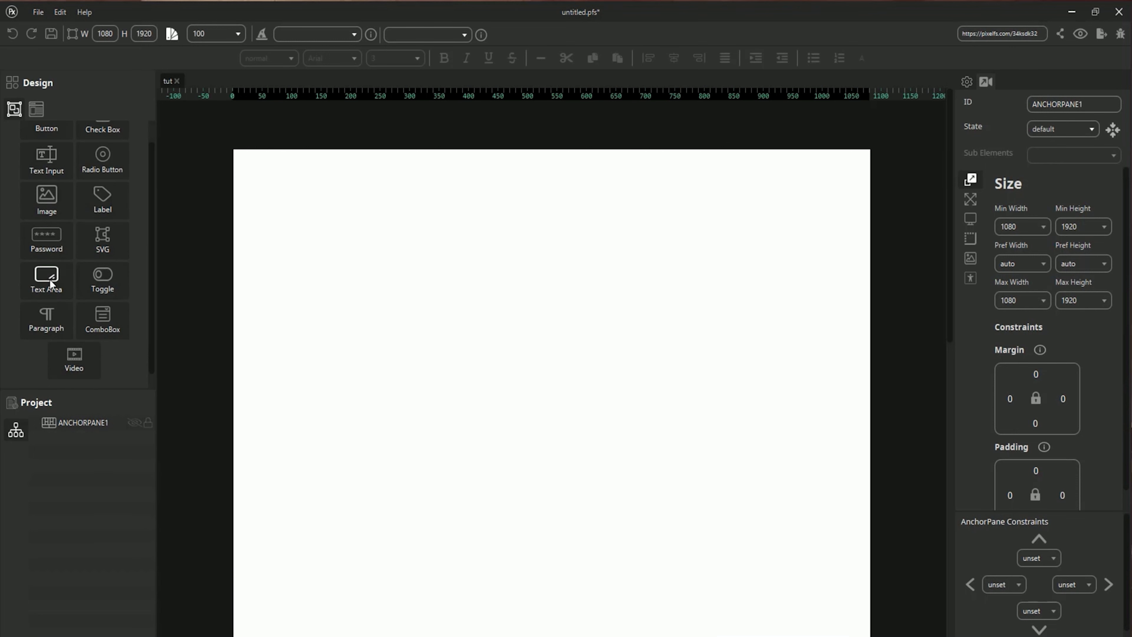
scroll(48, 282, "up", 1)
scroll(45, 268, "down", 1)
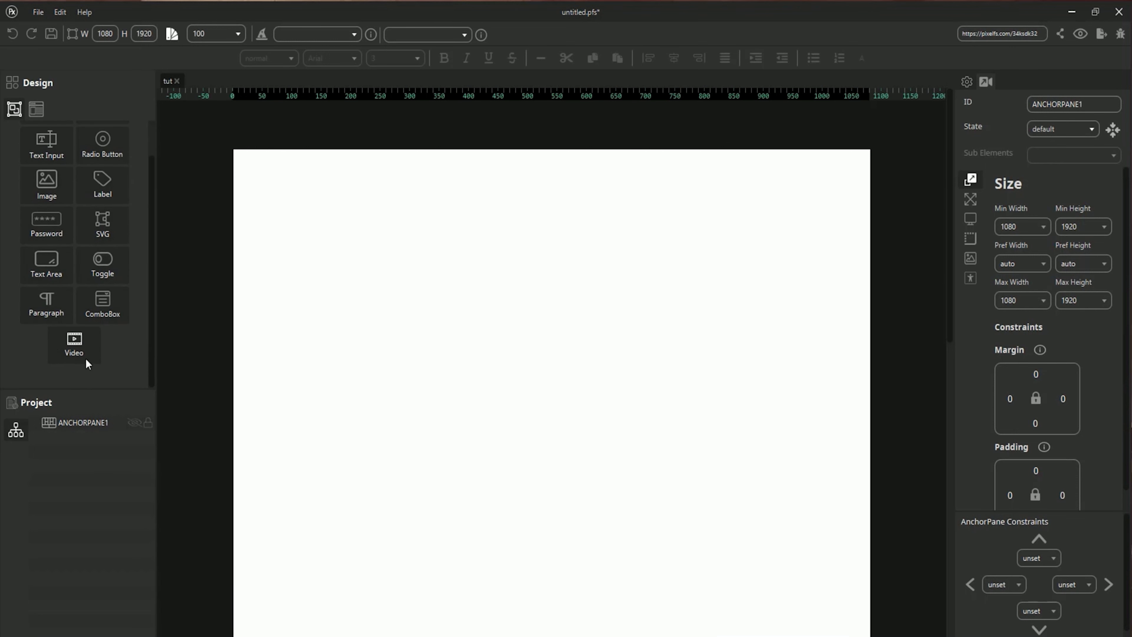
scroll(85, 358, "up", 1)
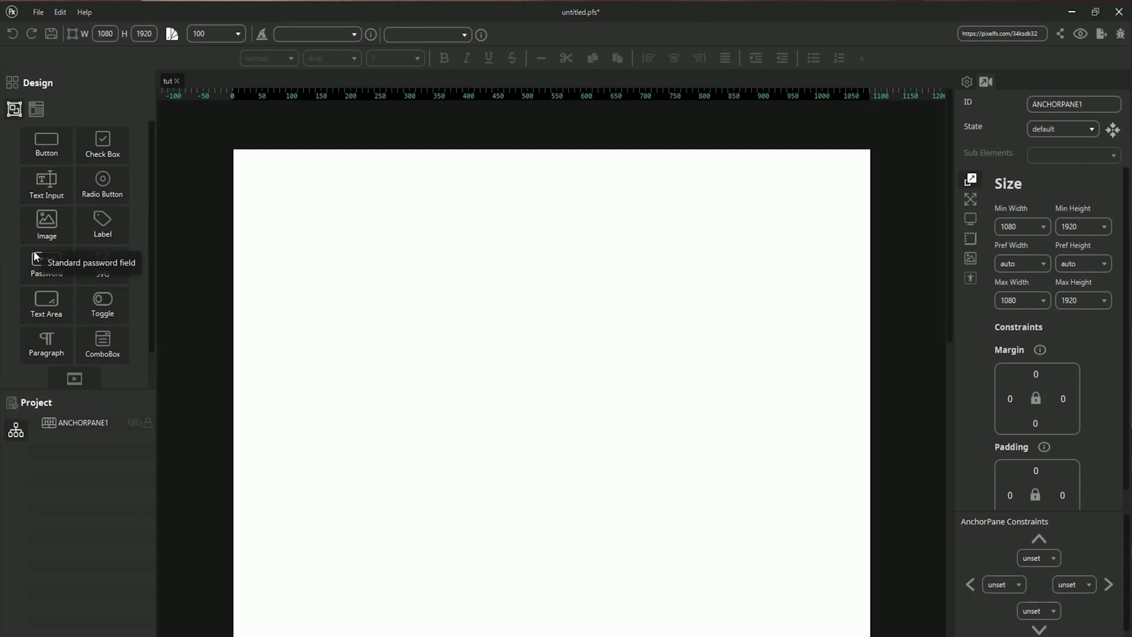
- Place an Anchor Pane in the upper part of the blank page and select it
left_click(36, 109)
left_click_drag(47, 143, 471, 300)
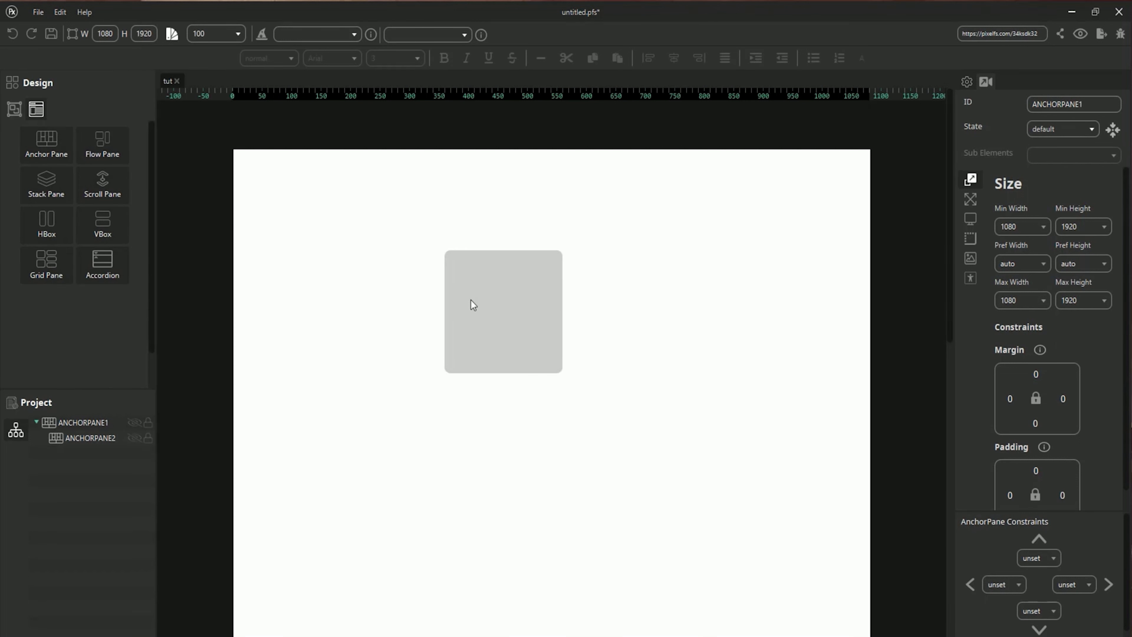
right_click(484, 313)
key("Escape")
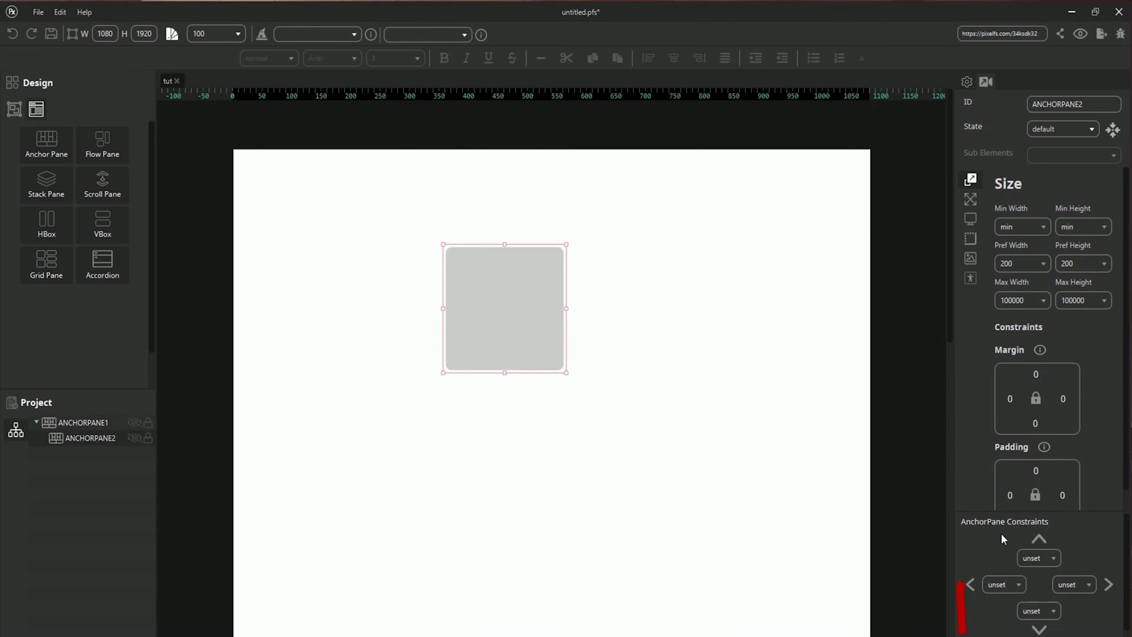
- Set the new pane's left and top anchor constraints to 0 and clear its right constraint
left_click_drag(1009, 583, 923, 586)
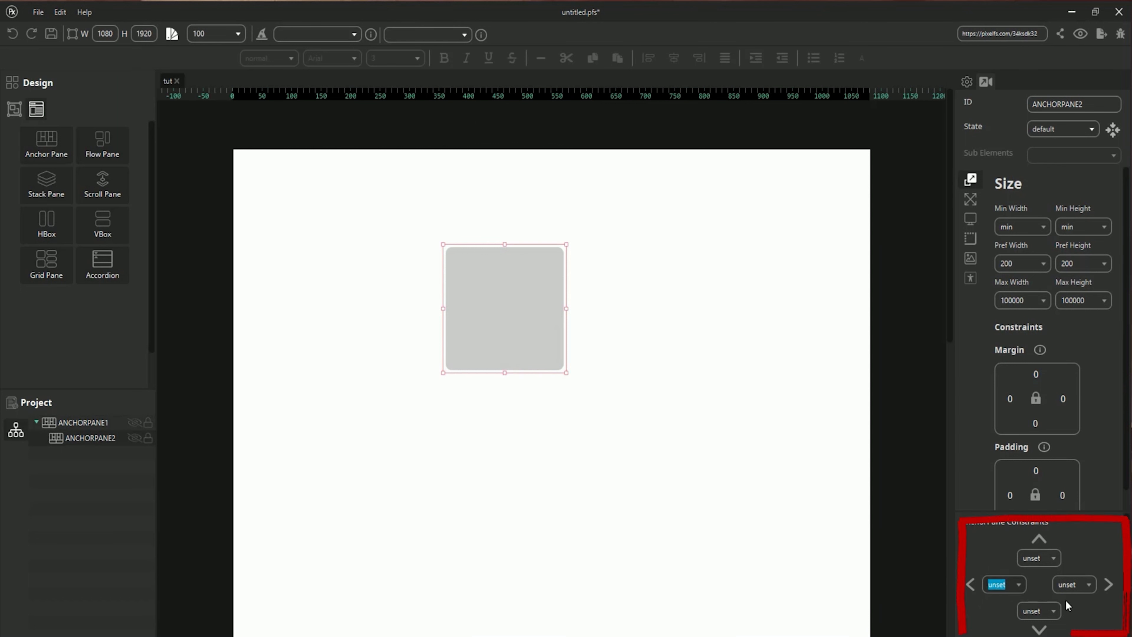
key("BackSpace")
left_click_drag(1042, 558, 968, 583)
key("BackSpace")
key("BackSpace")
type("0")
left_click_drag(1080, 585, 1011, 570)
key("BackSpace")
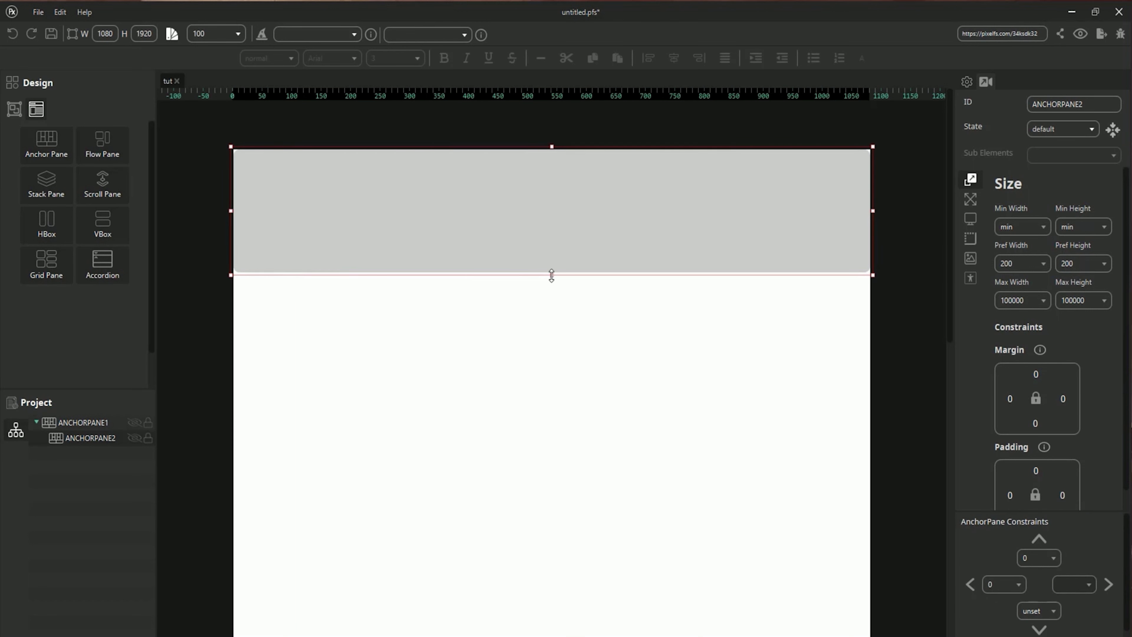
- Set the pane's right anchor constraint to 0 and extend its height downward to about 541
left_click_drag(551, 275, 544, 366)
left_click_drag(1079, 585, 1052, 583)
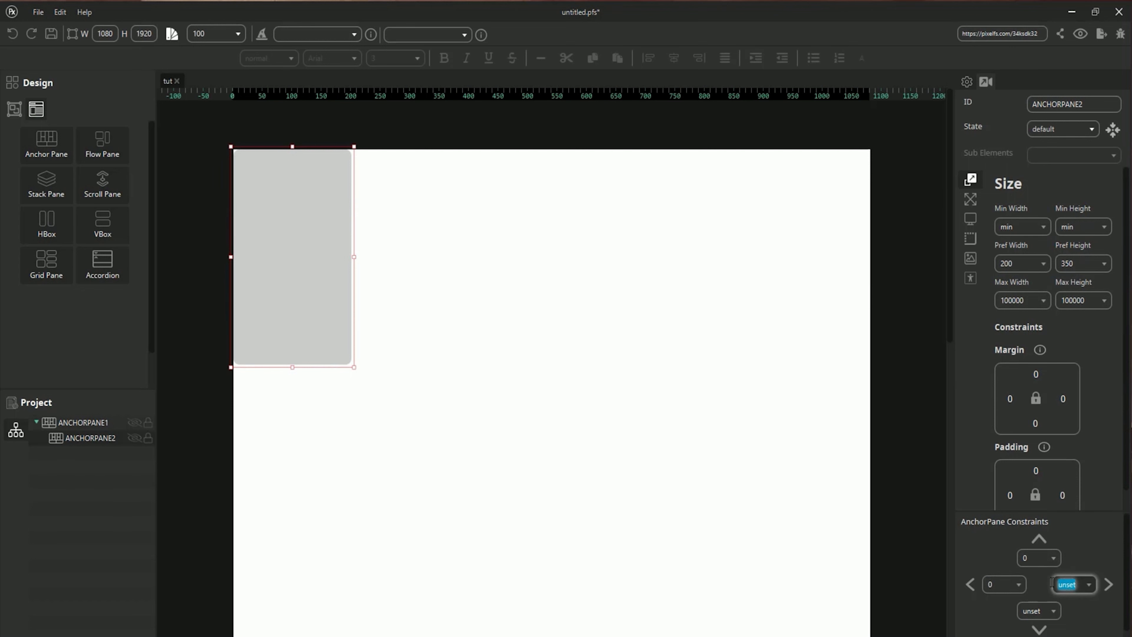
type("0")
left_click_drag(553, 366, 547, 484)
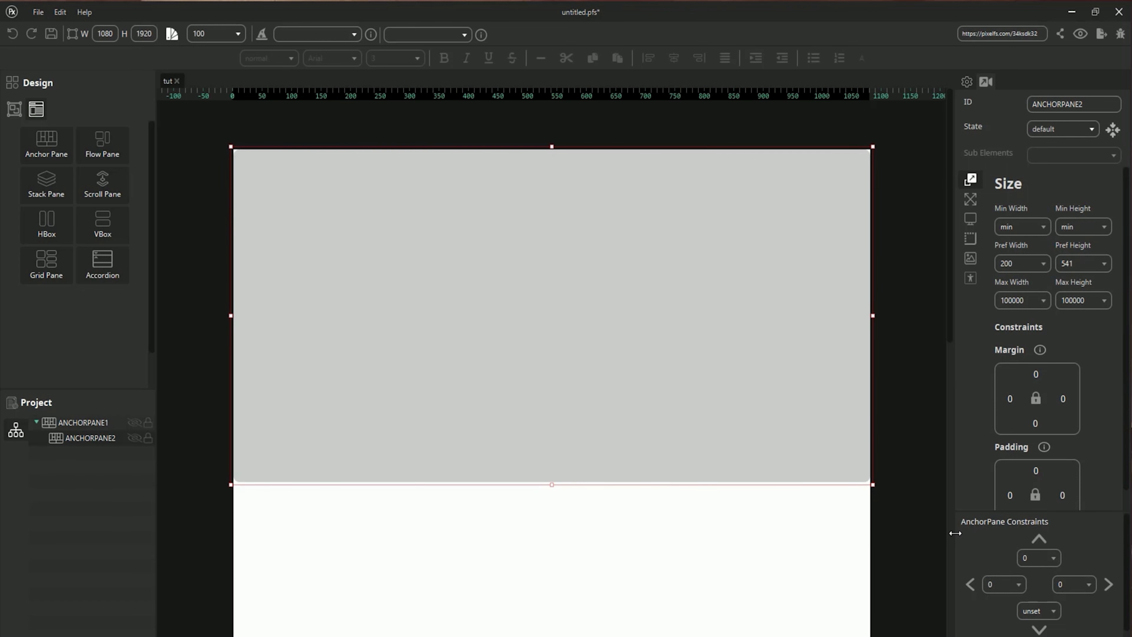
left_click(1003, 580)
left_click(1033, 562)
- Place a button in the grey pane and give it a purple background color
left_click_drag(45, 141, 450, 300)
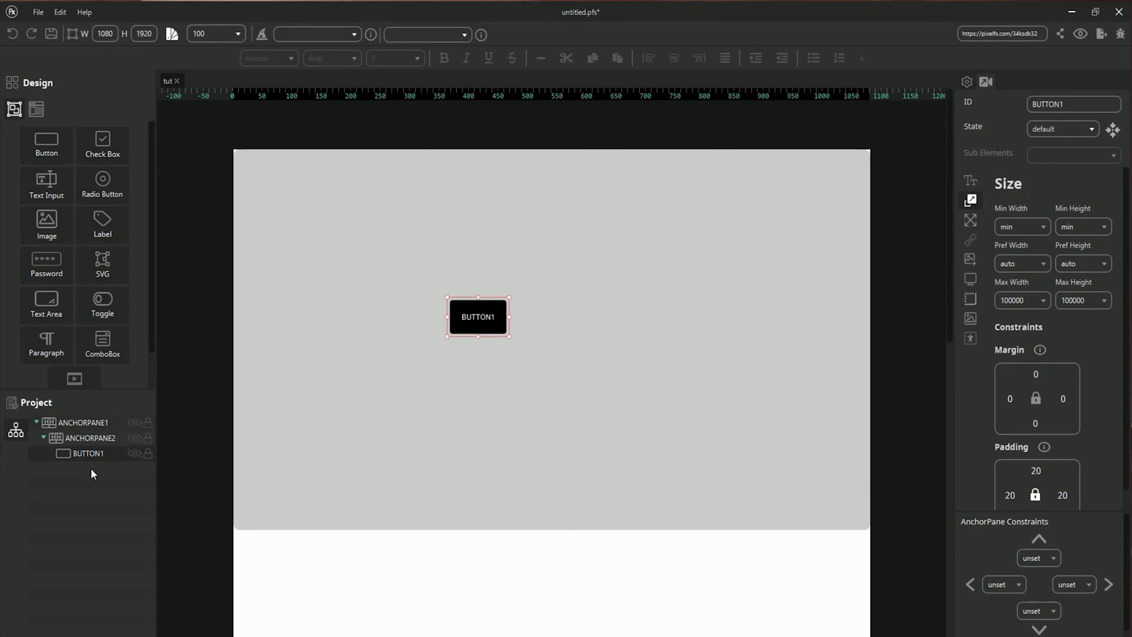
left_click(970, 318)
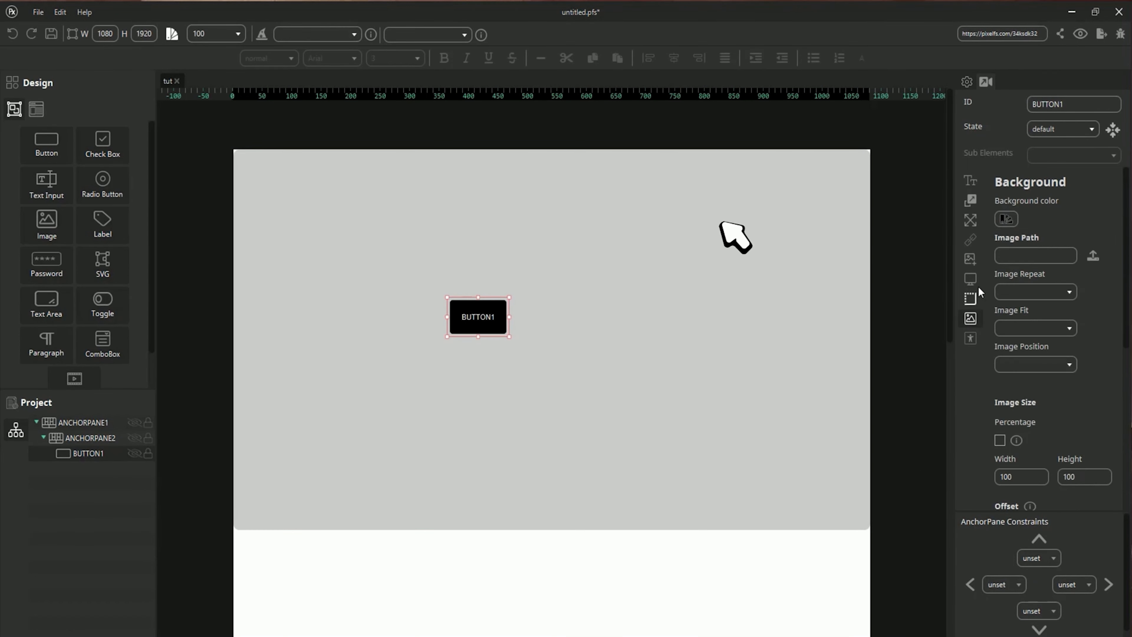
left_click(1006, 218)
left_click_drag(878, 254, 940, 253)
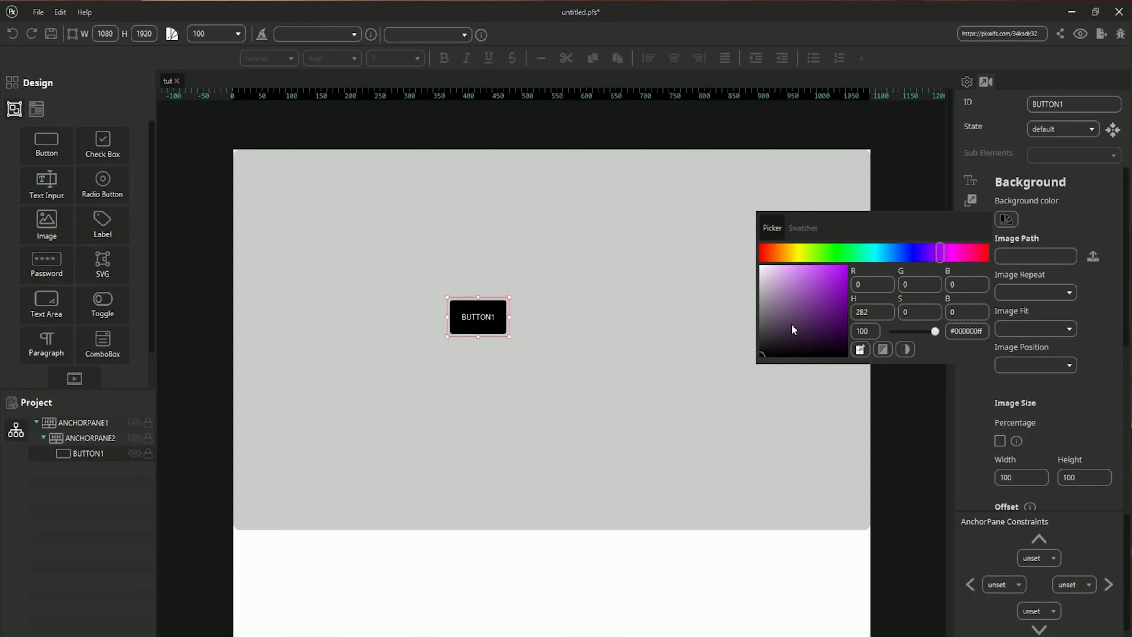
left_click(812, 279)
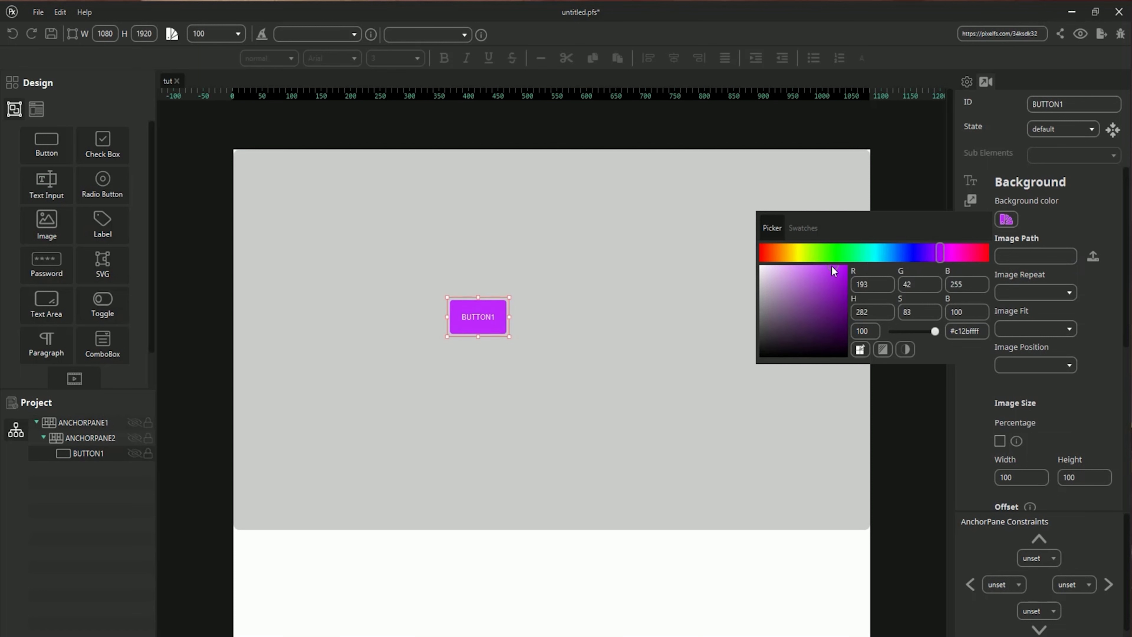
left_click(488, 406)
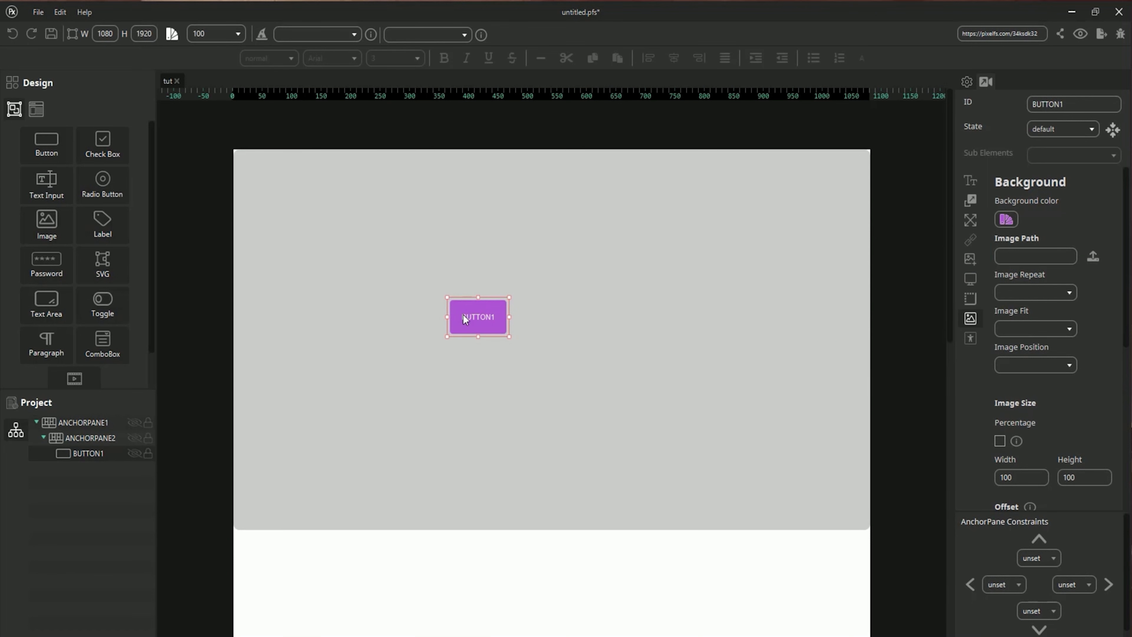
- Move the purple button toward the pane's middle, and set its left anchor constraint to 50 and its top constraint to 100
left_click_drag(465, 321, 540, 336)
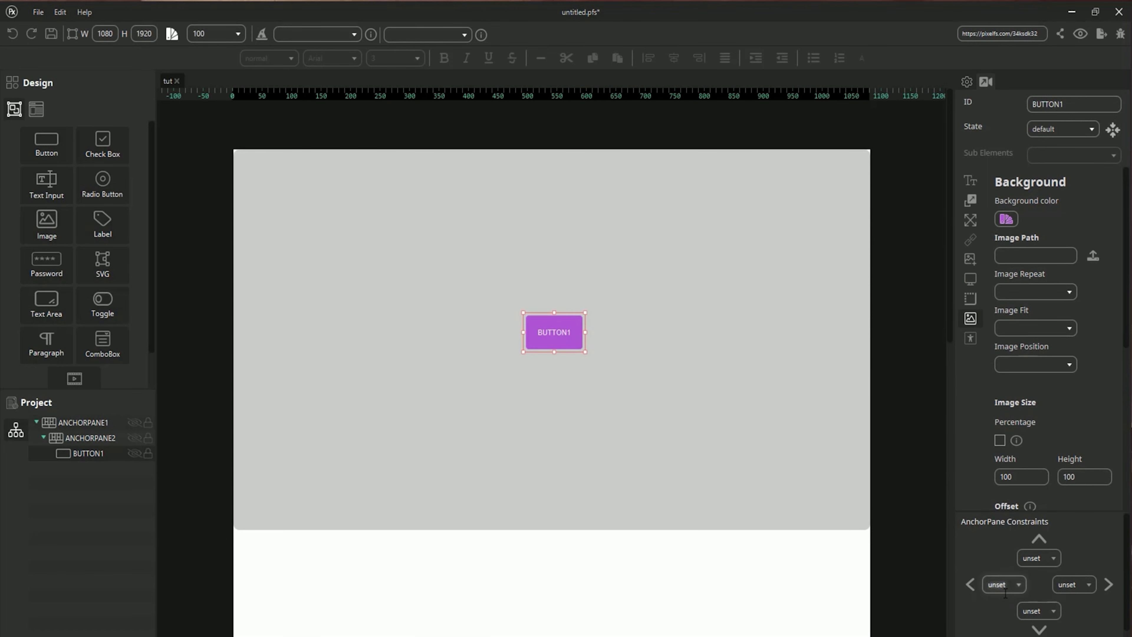
double_click(996, 584)
type("50")
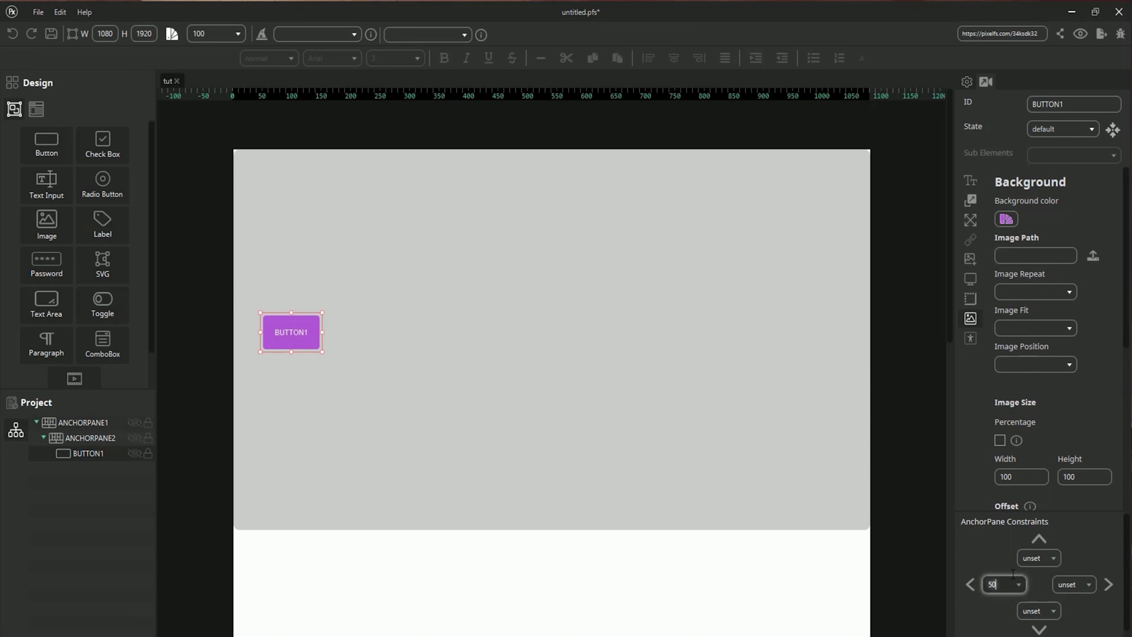
double_click(1024, 558)
type("100")
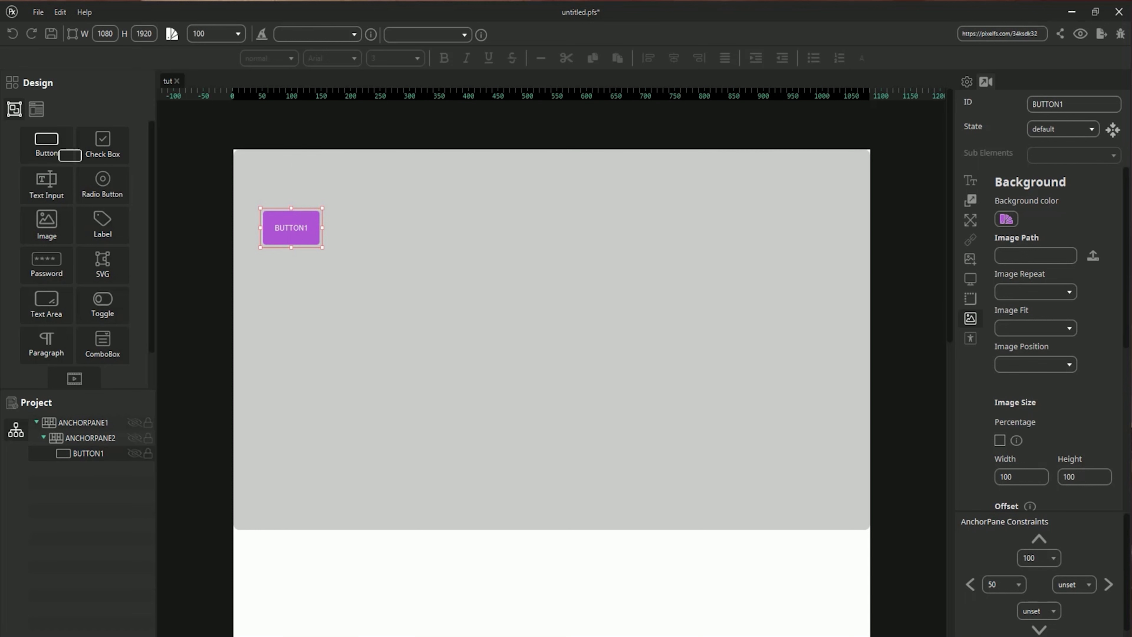
- Place a second button in the pane and move it near the pane's lower left corner
left_click_drag(58, 149, 593, 386)
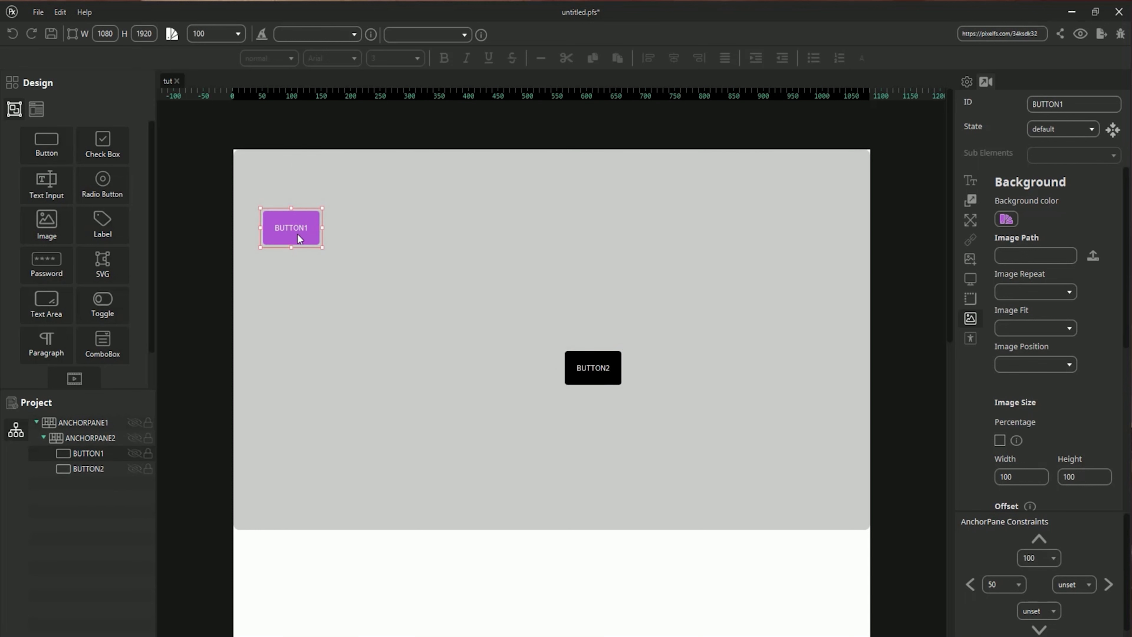
left_click_drag(610, 383, 295, 477)
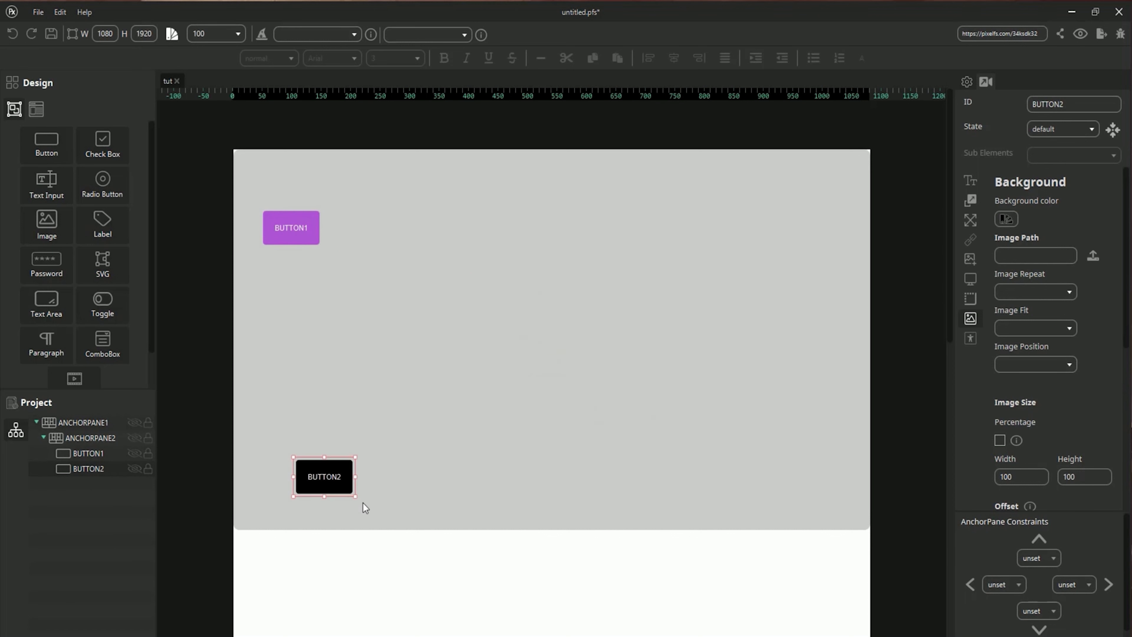
- Delete the black button and the purple button from the pane
right_click(326, 487)
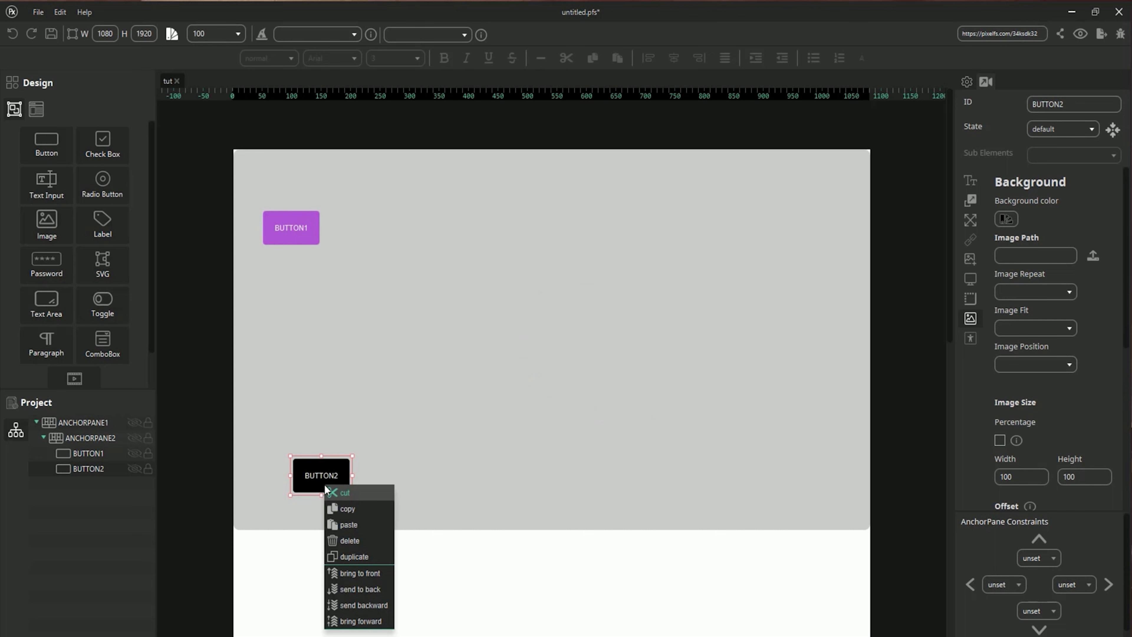
left_click(346, 541)
right_click(298, 227)
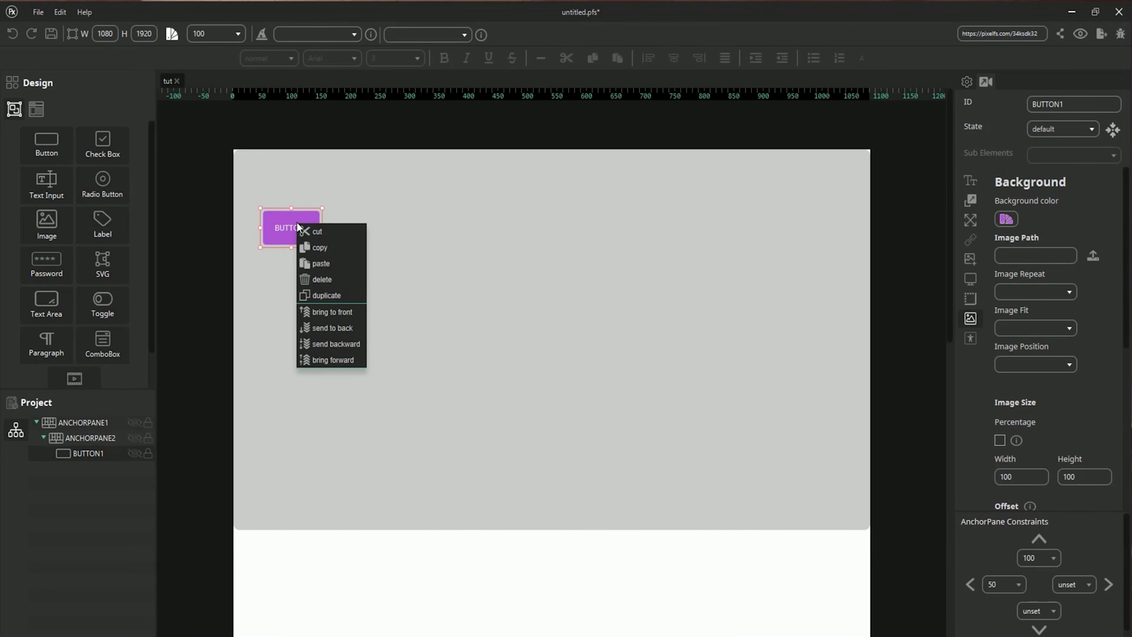
left_click(322, 279)
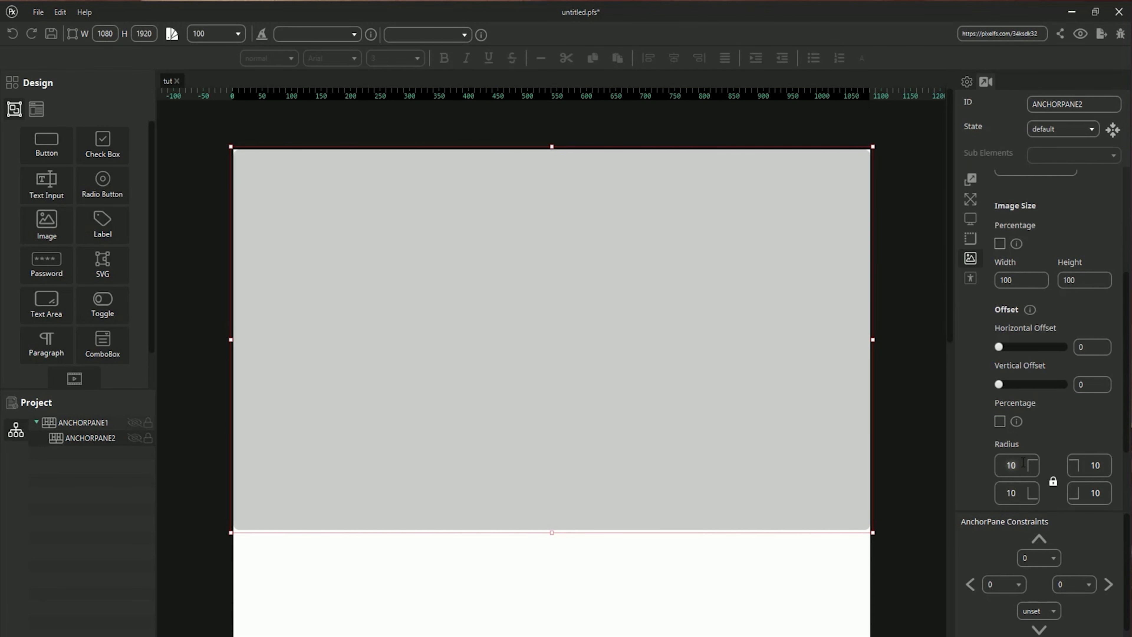
- Set the radius of all four corners of the grey pane to 50
double_click(1011, 465)
type("050")
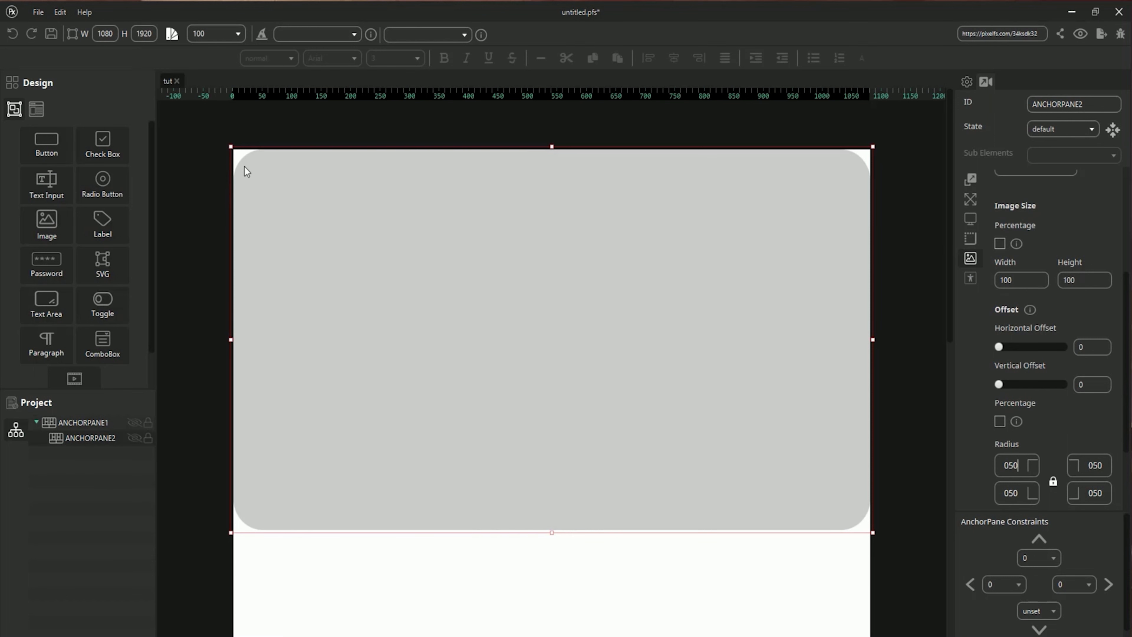
- Load the rocket illustration as the grey pane's background image
scroll(1033, 268, "up", 5)
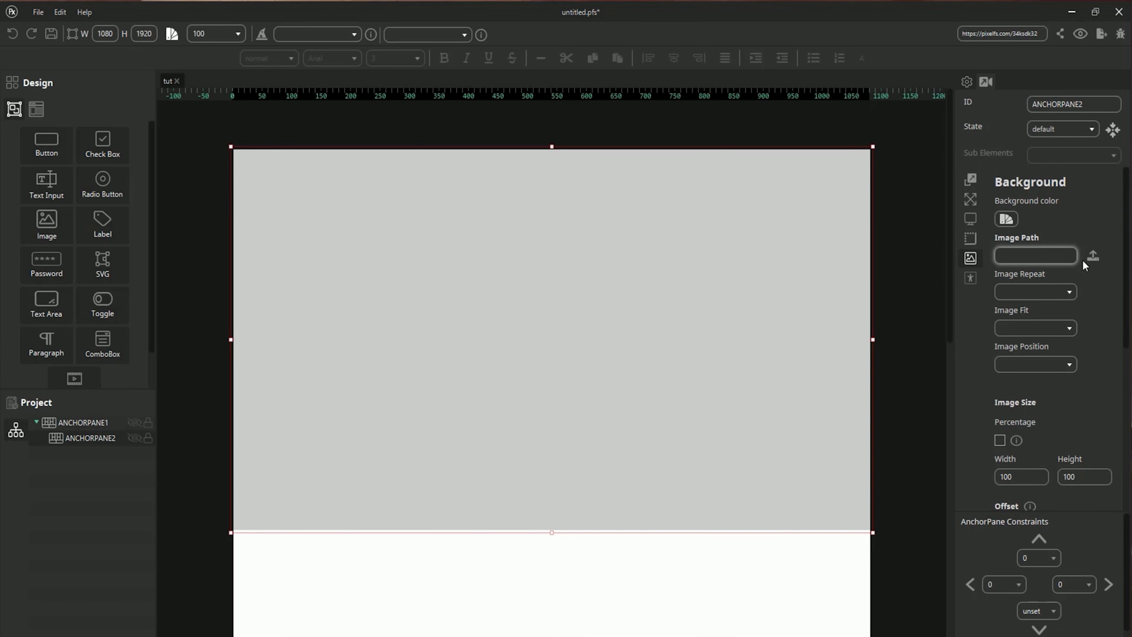
left_click(1092, 257)
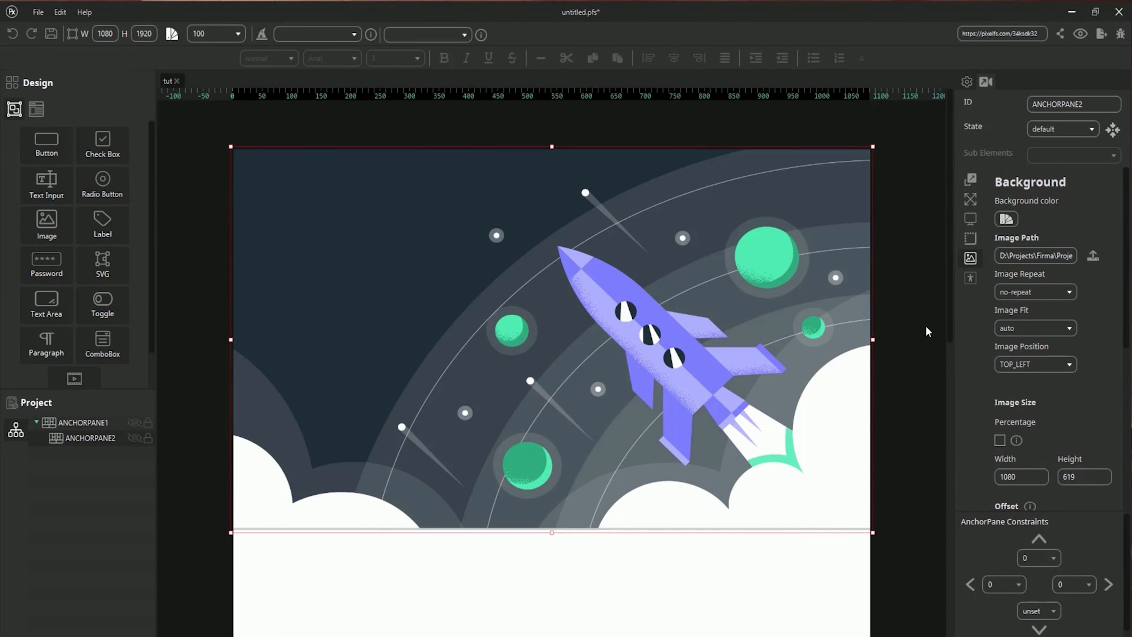
- Sign in with the prefilled account credentials and export the project as HTML
left_click(1101, 35)
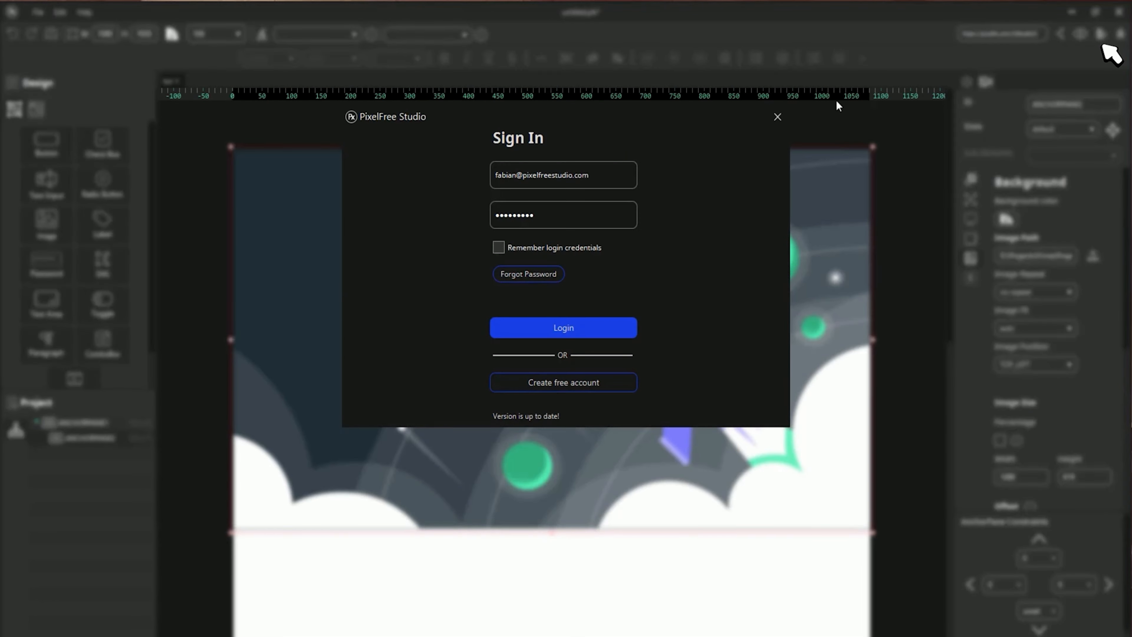
left_click(558, 330)
left_click(559, 286)
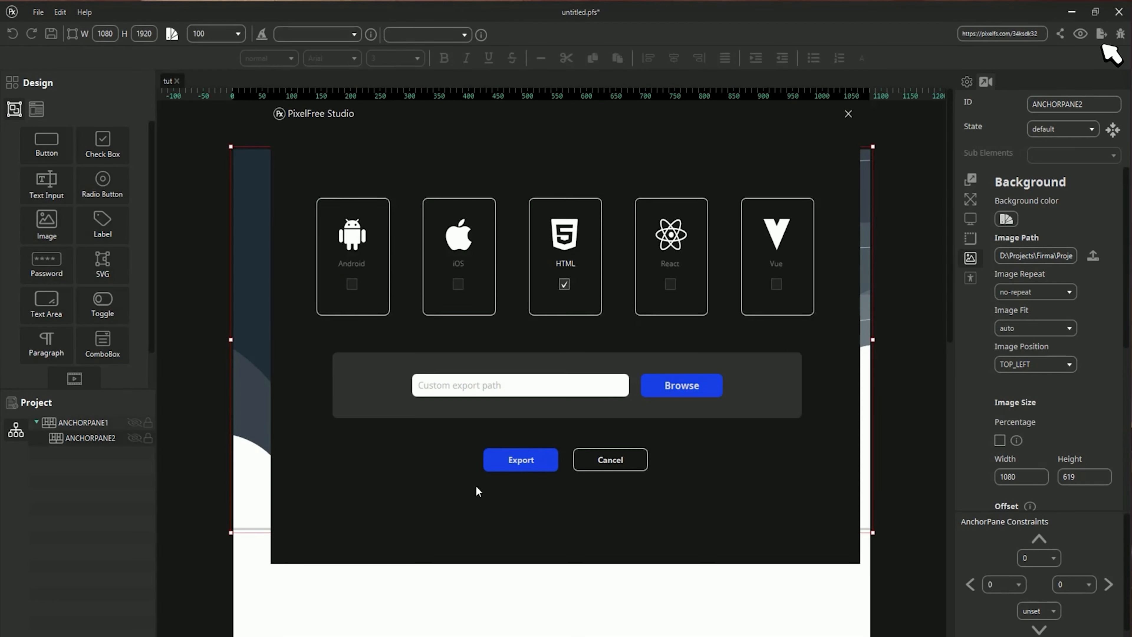
left_click(524, 449)
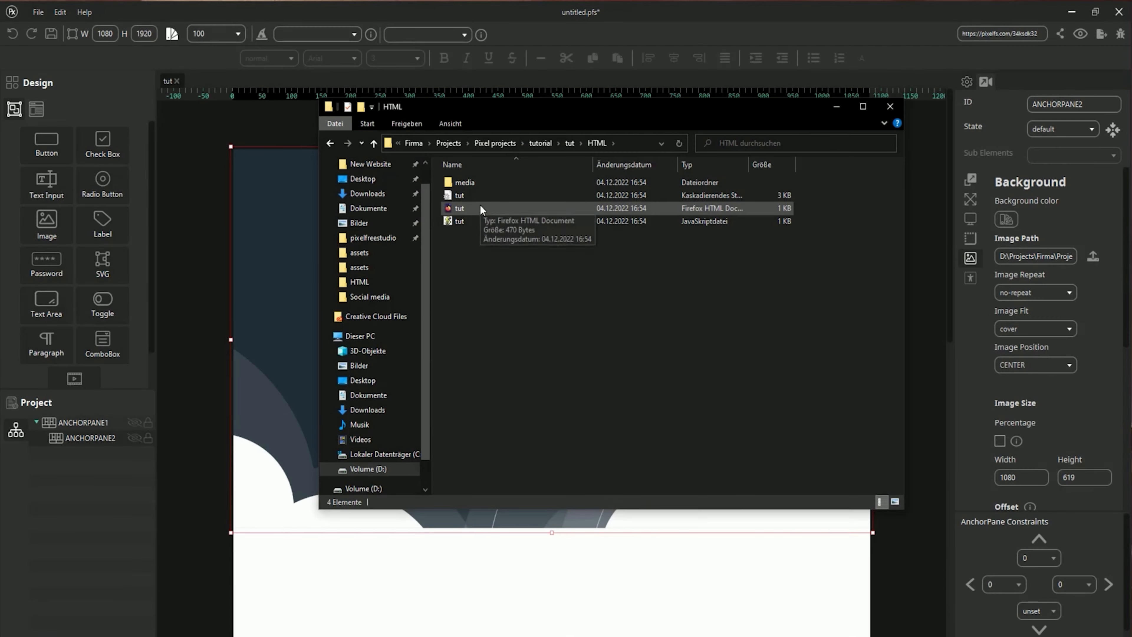
- Open the exported tut HTML document in Firefox to examine the rocket header, and return to the design in PixelFree Studio
double_click(459, 208)
scroll(493, 290, "down", 5)
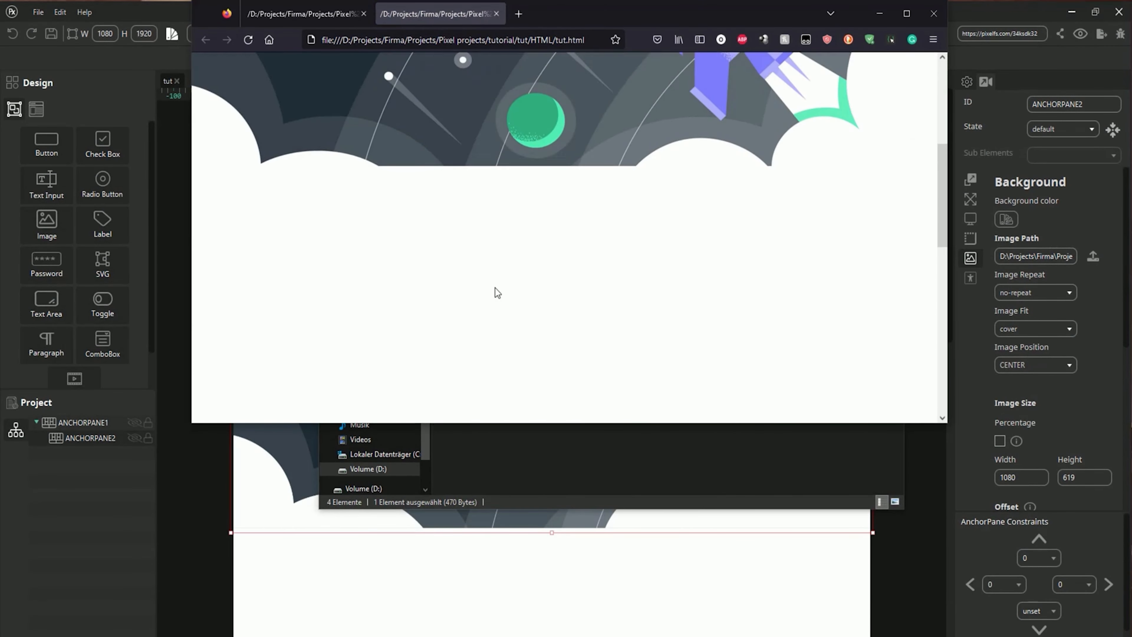
scroll(492, 291, "up", 5)
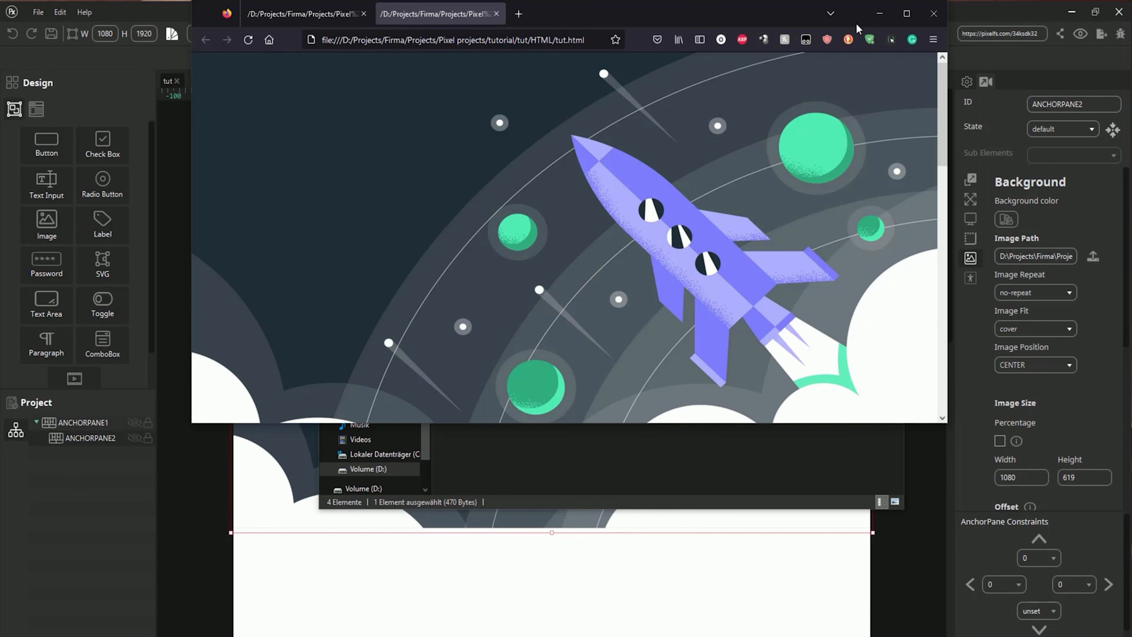
left_click(880, 13)
left_click(837, 106)
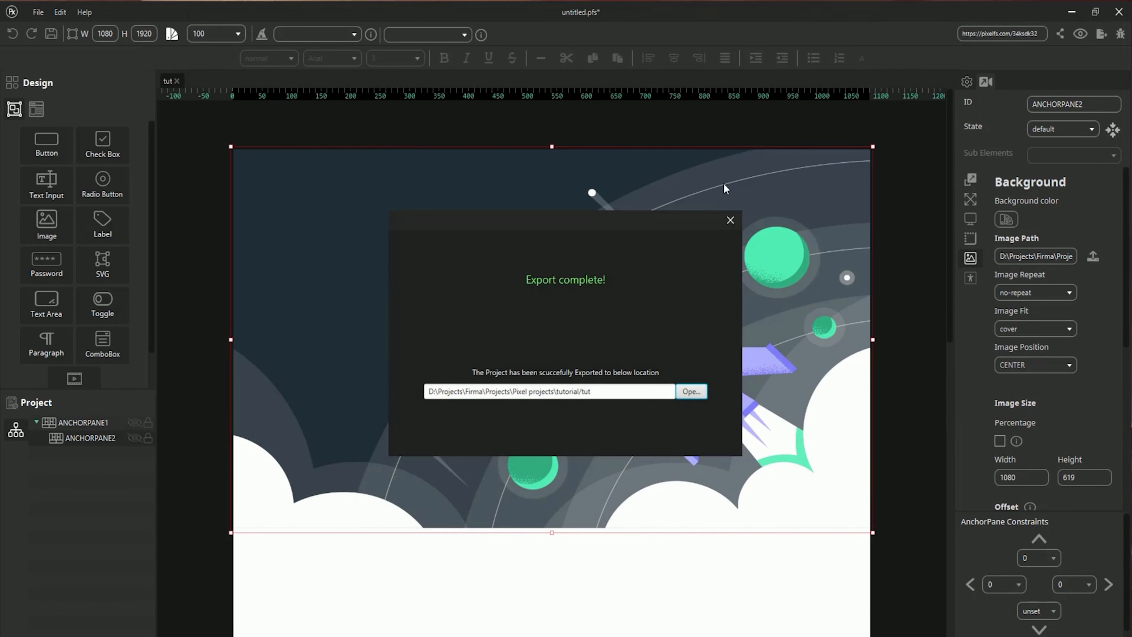
left_click(731, 220)
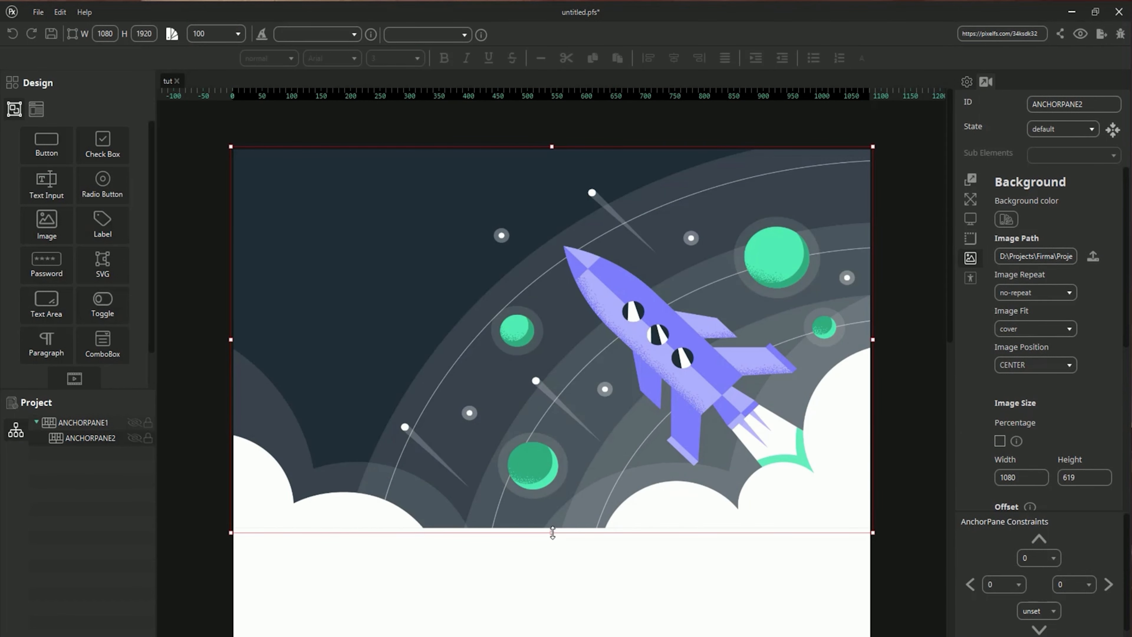
- Extend the rocket pane slightly downward and bring up the layout container elements
left_click_drag(552, 533, 552, 539)
left_click(37, 109)
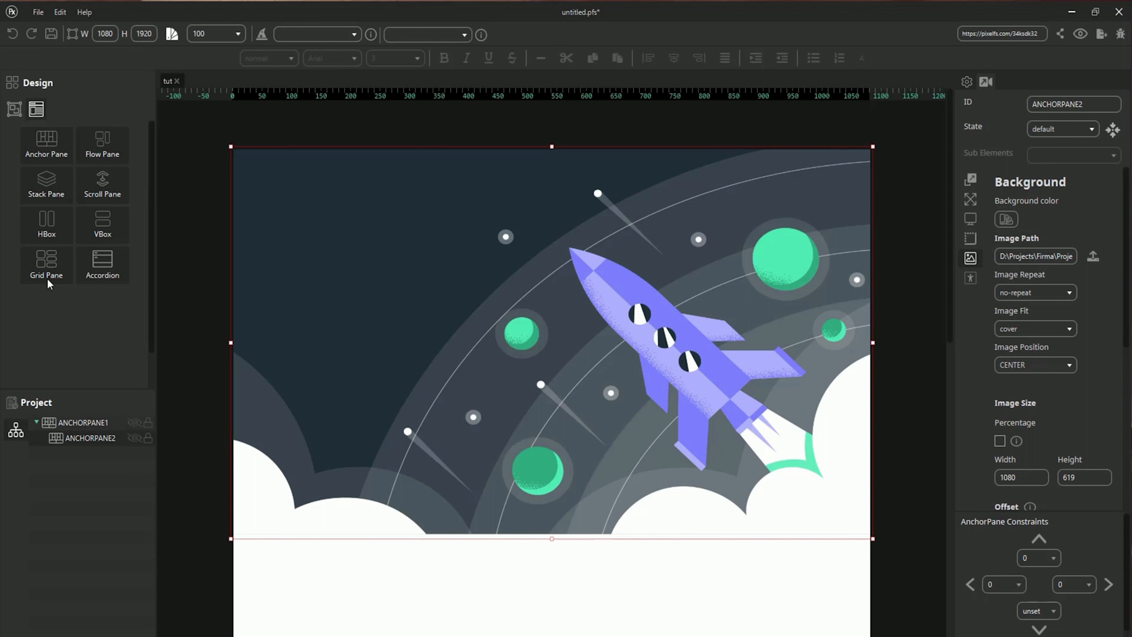
- Add an HBox inside the rocket pane and anchor it with 0 constraints on the left, top and right sides
left_click_drag(46, 218, 508, 216)
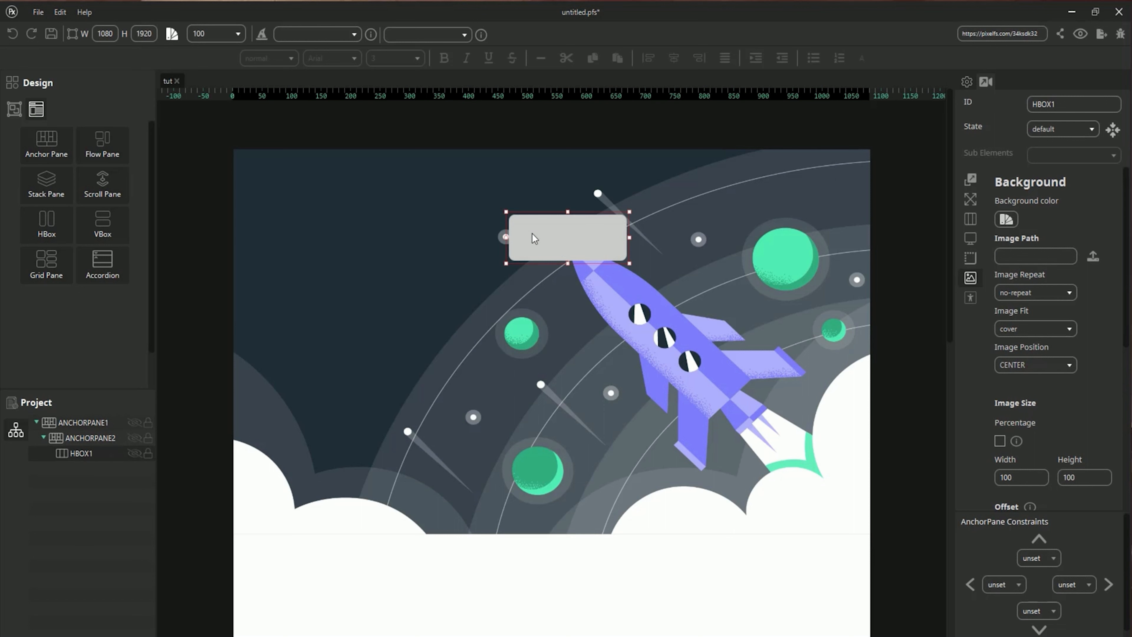
left_click(1003, 584)
type("0")
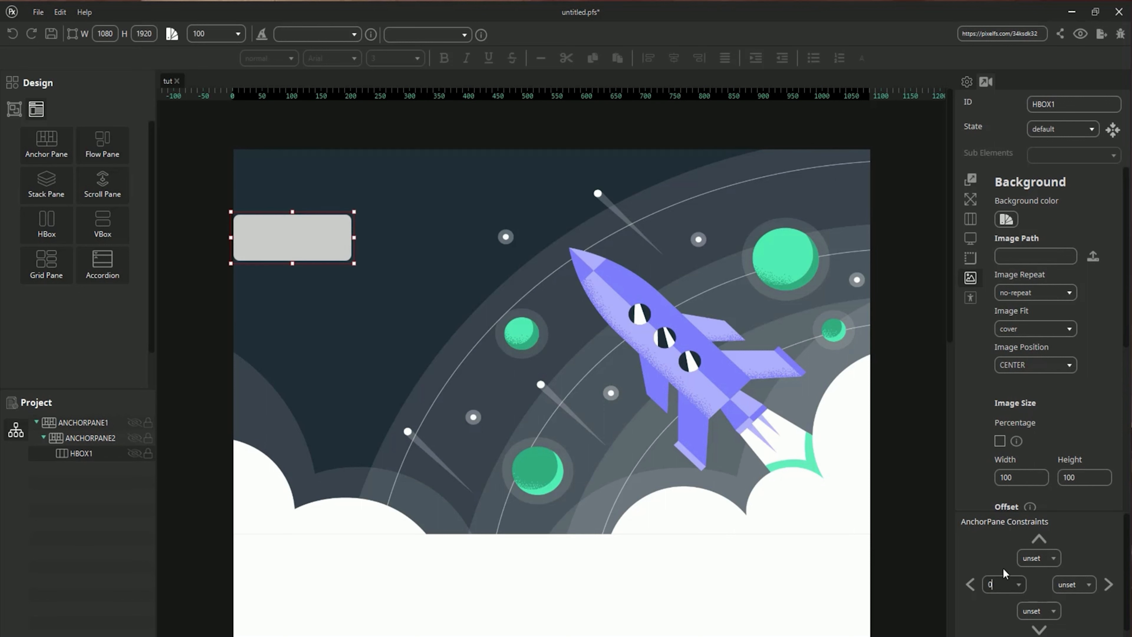
left_click(1034, 558)
type("0")
left_click(1072, 584)
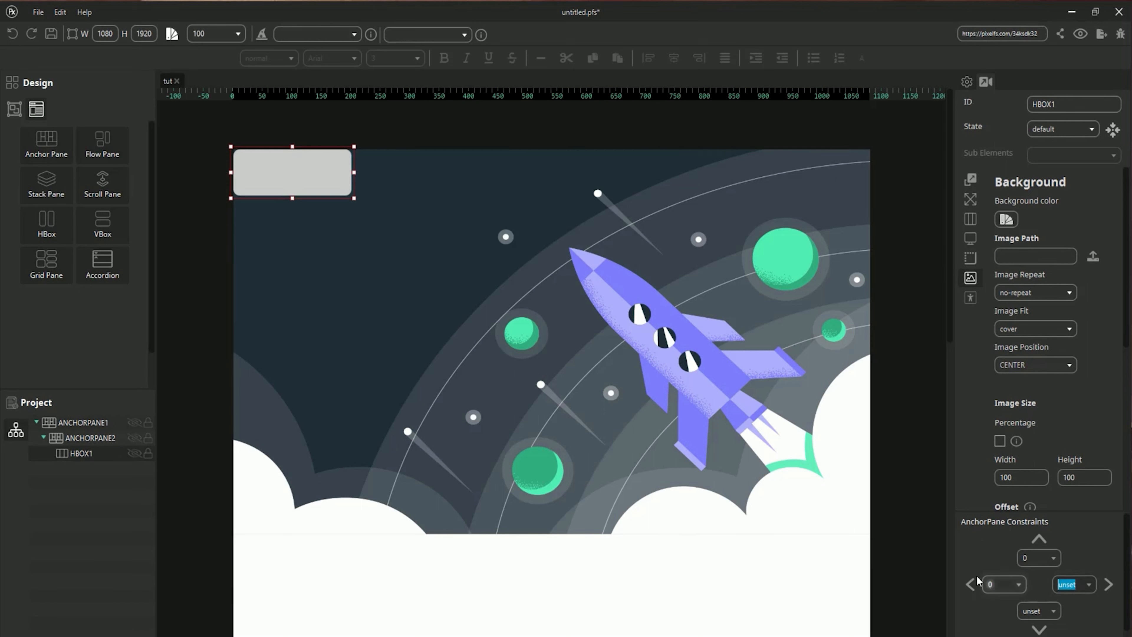
type("00")
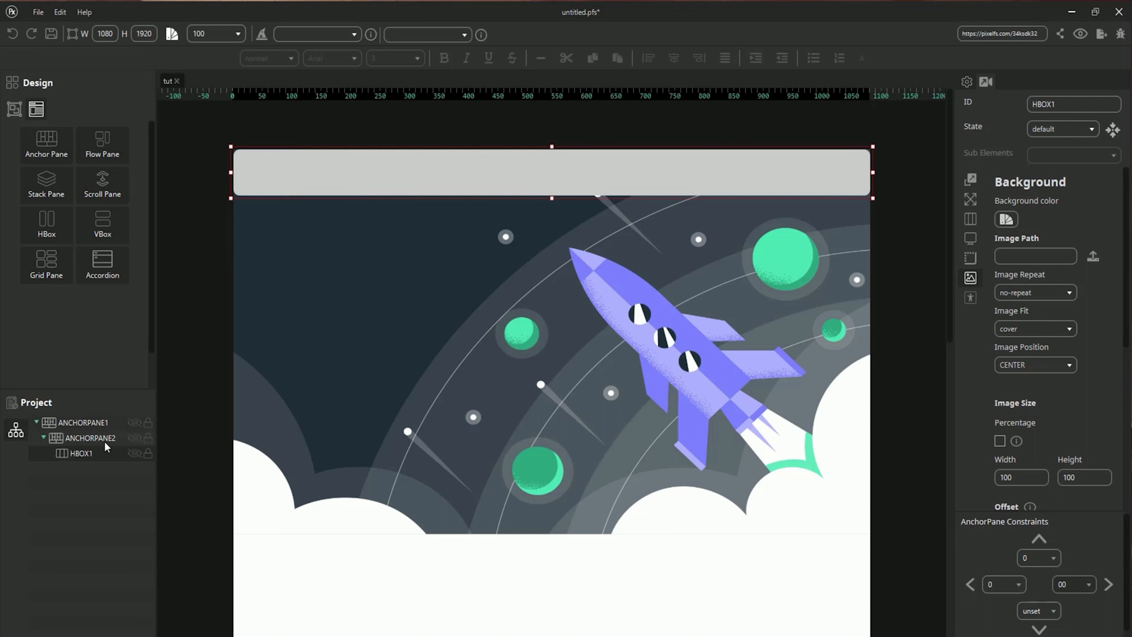
- Set the HBox's ID to Navigationbar and place a button inside it
double_click(1070, 105)
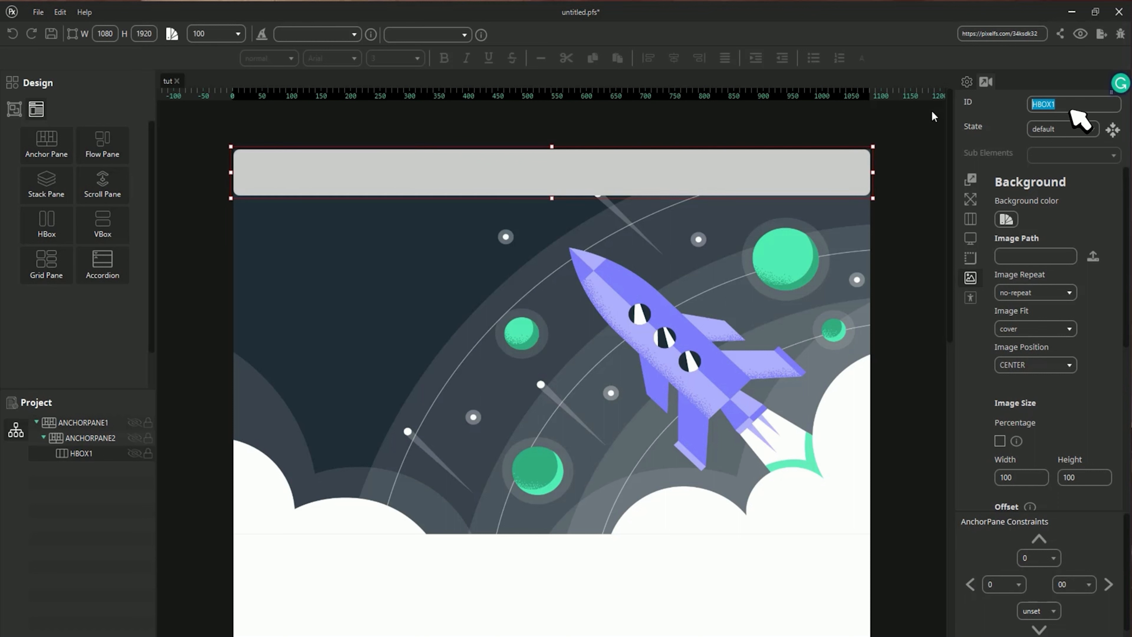
type("Nav")
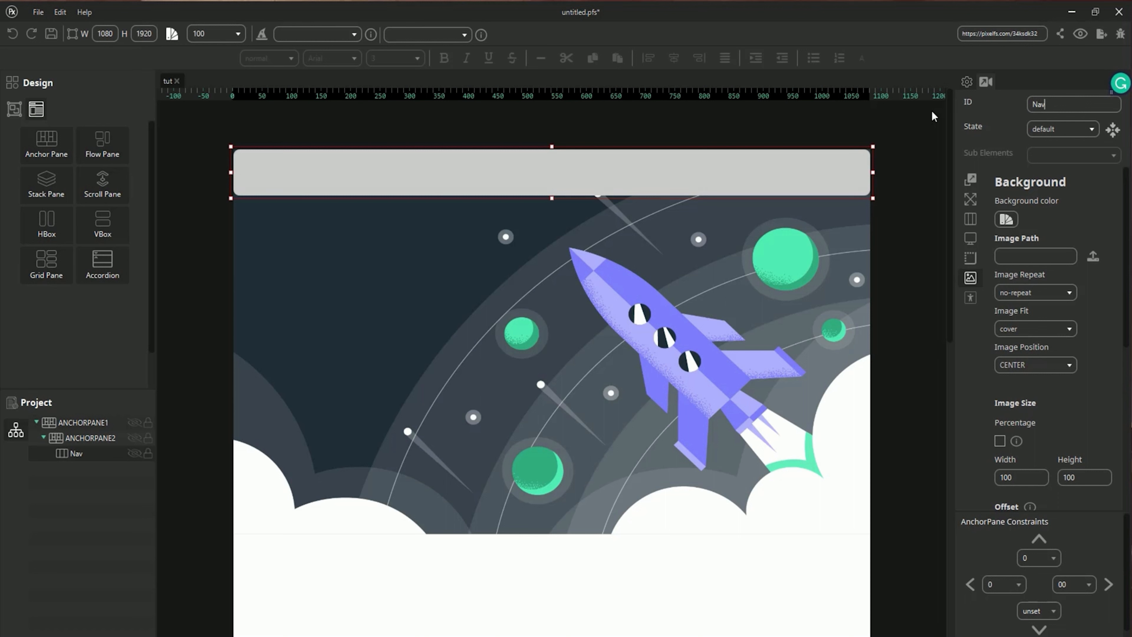
type("igationbar")
left_click(14, 110)
left_click_drag(41, 143, 89, 463)
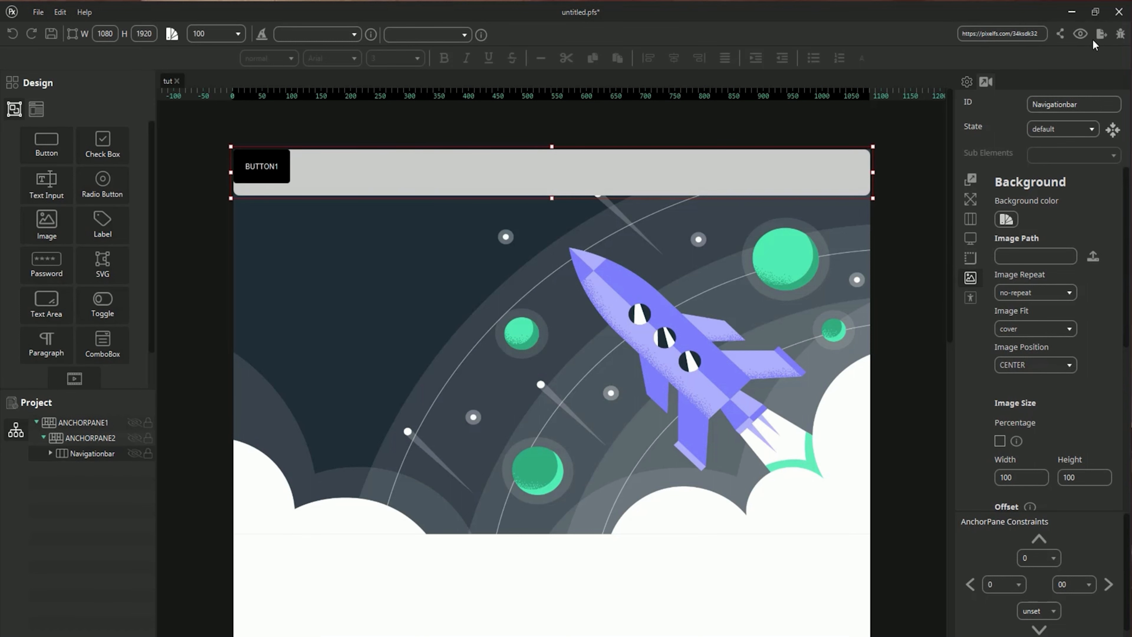
- Export the project as HTML and open the exported tut HTML document in Visual Studio Code to examine the Navigationbar element's markup
left_click(1101, 35)
left_click(521, 464)
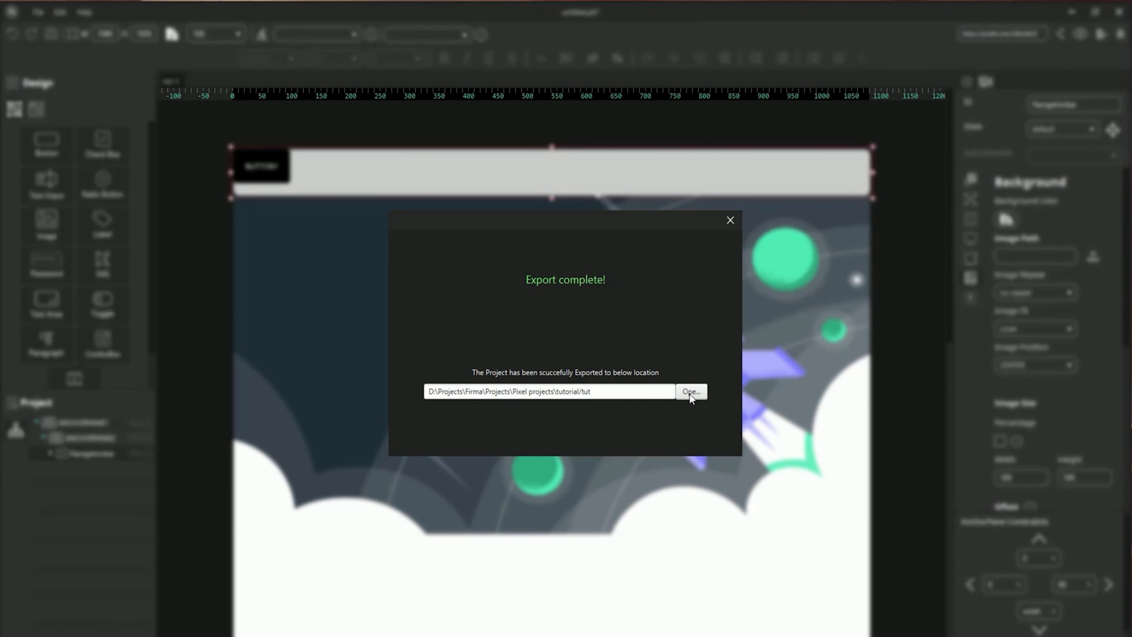
left_click(689, 392)
right_click(479, 224)
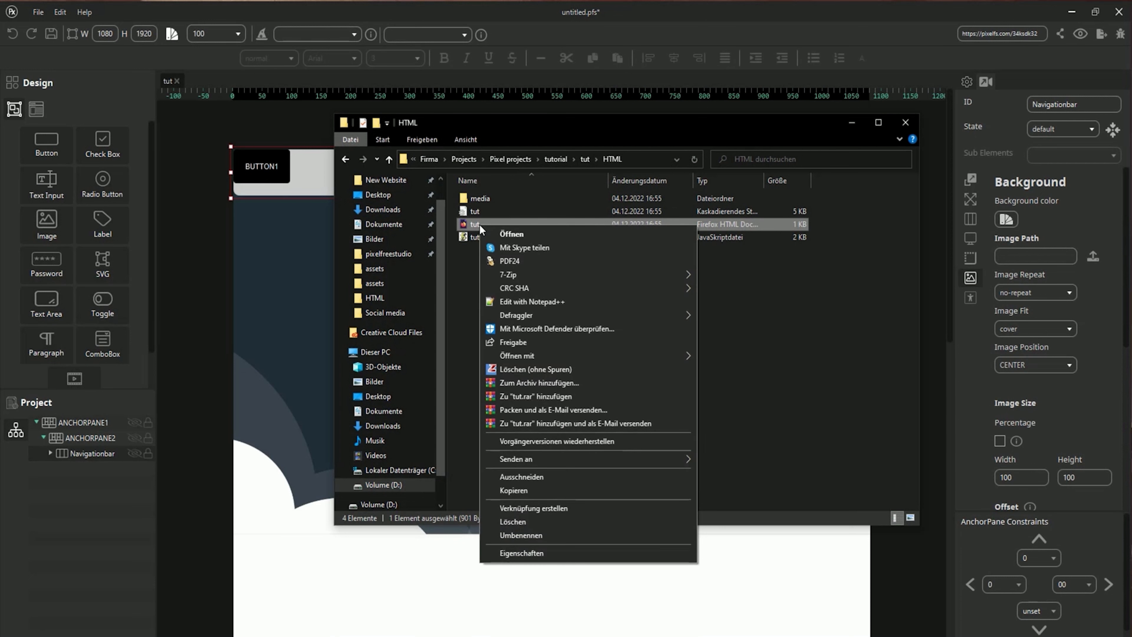
mouse_move(676, 354)
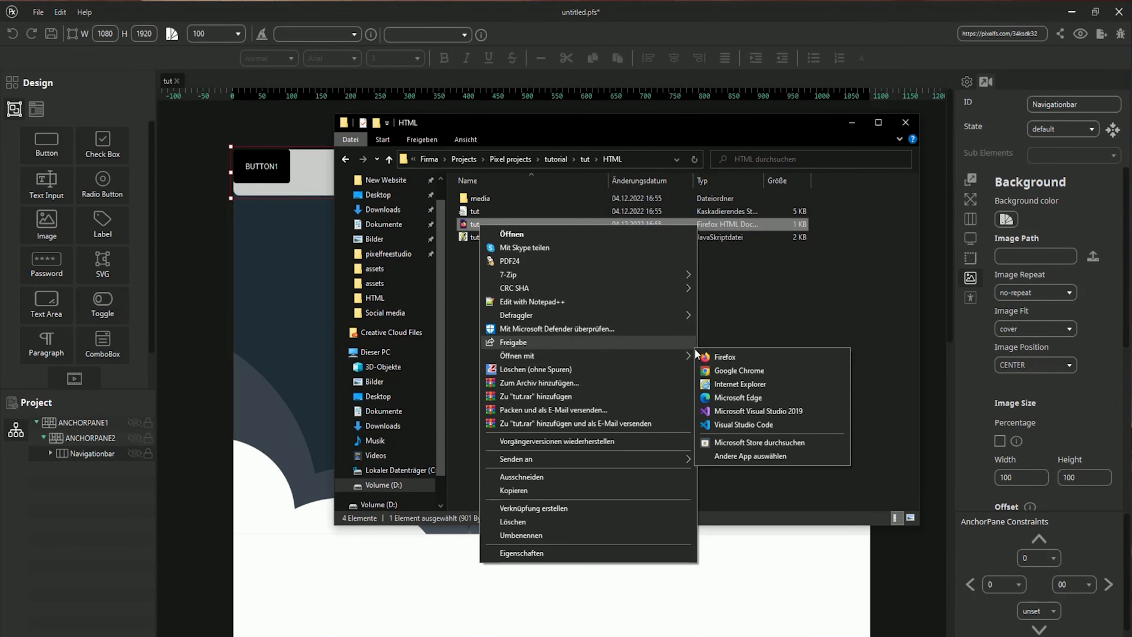
left_click(769, 425)
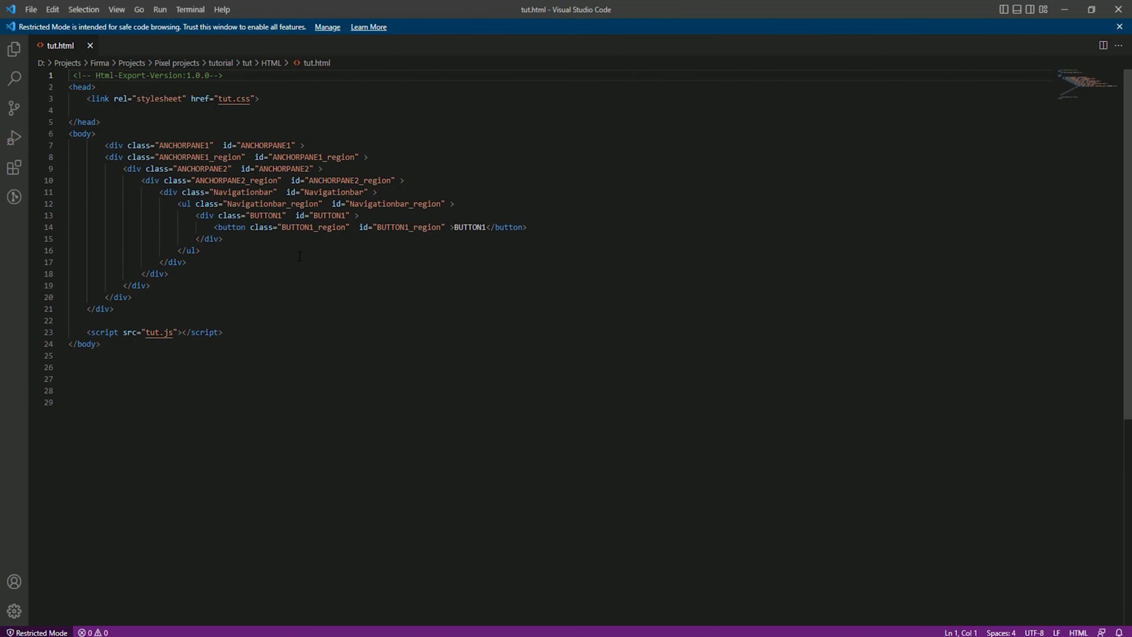
left_click(308, 192)
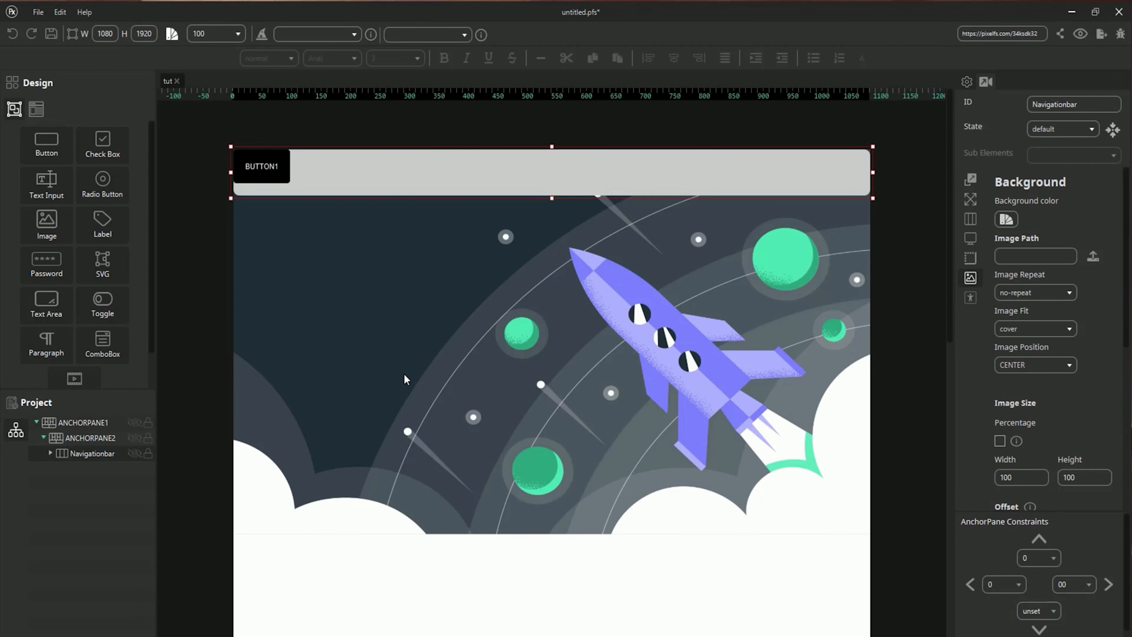
- Set the navigation bar button's ID to Payment and export the project as HTML again
left_click(244, 175)
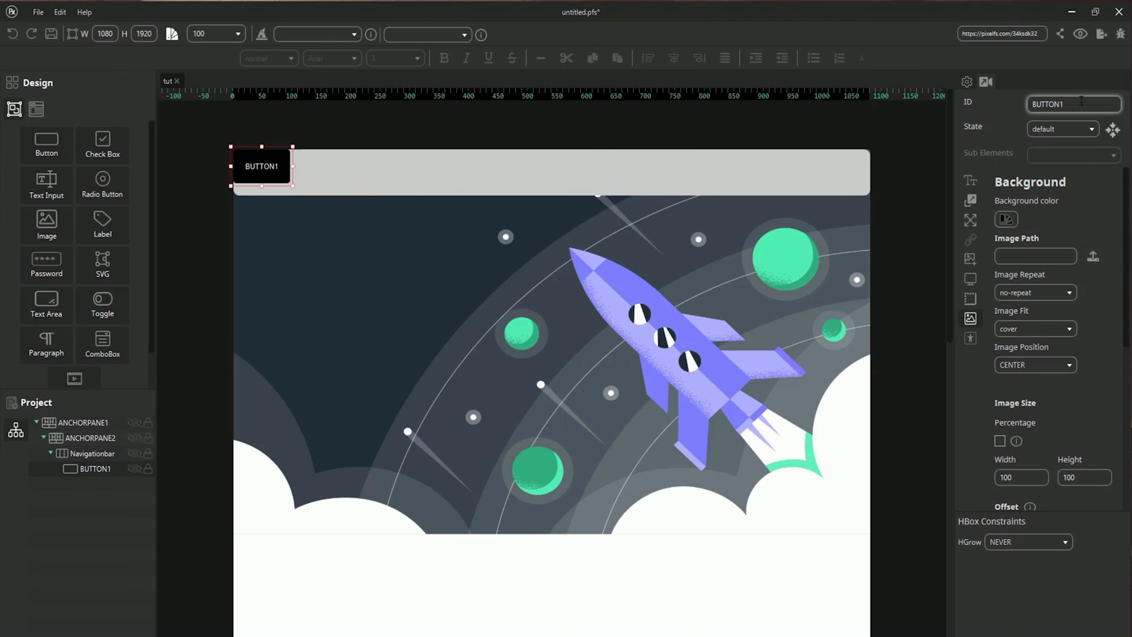
type("Payment")
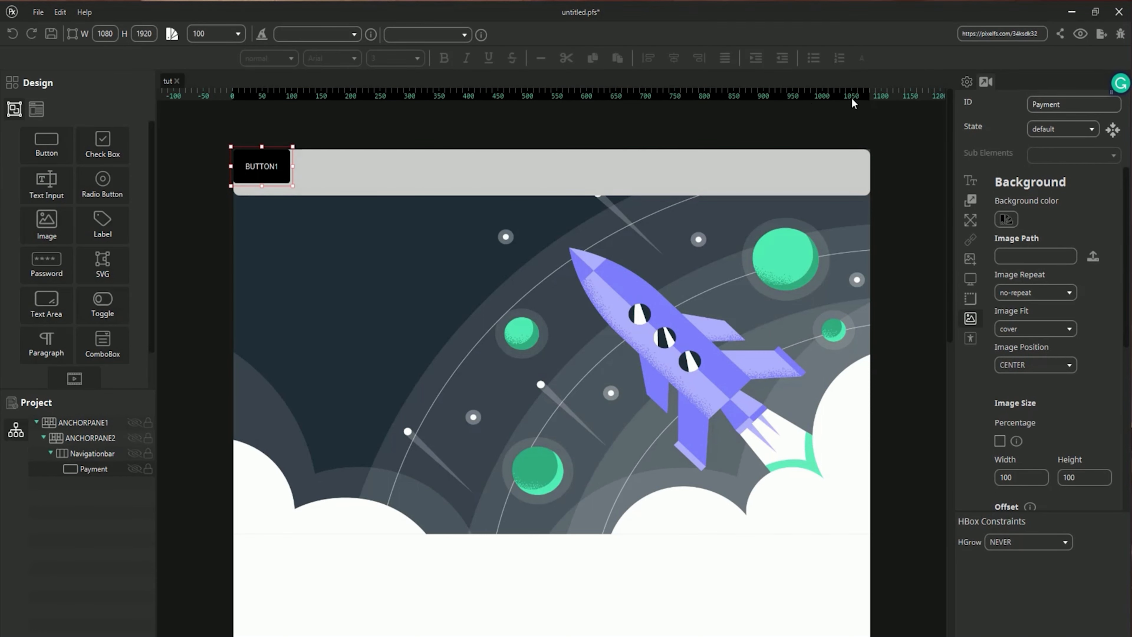
left_click(1101, 33)
left_click(528, 462)
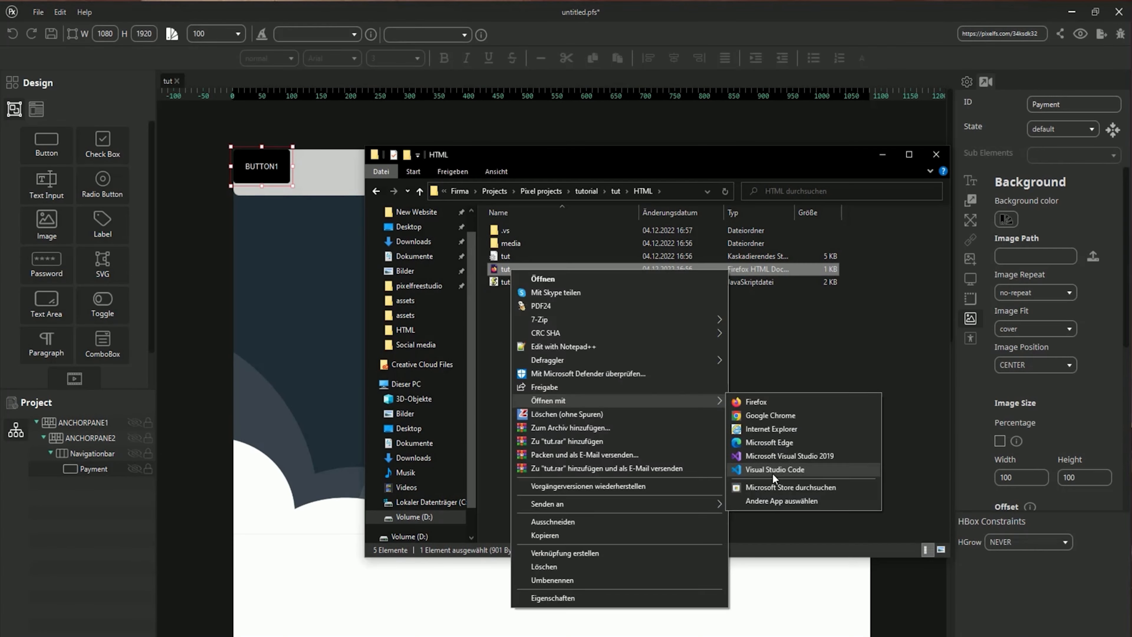
- Open the re-exported tut HTML document in Visual Studio Code, examine the Payment id in the markup, and return to the design in PixelFree Studio
left_click(772, 472)
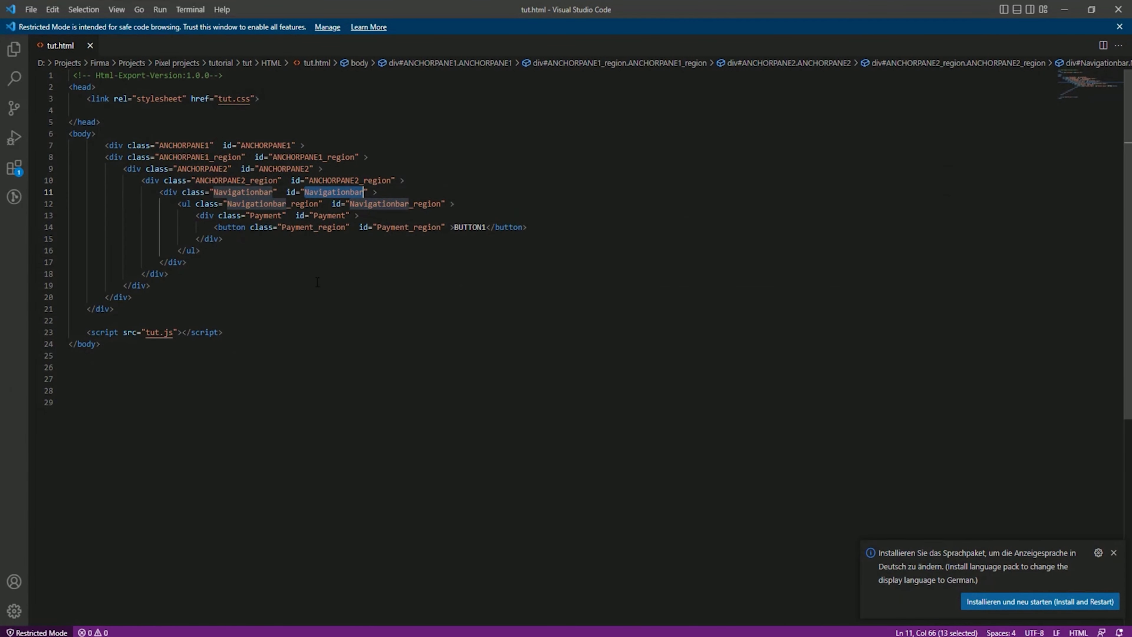
left_click(324, 278)
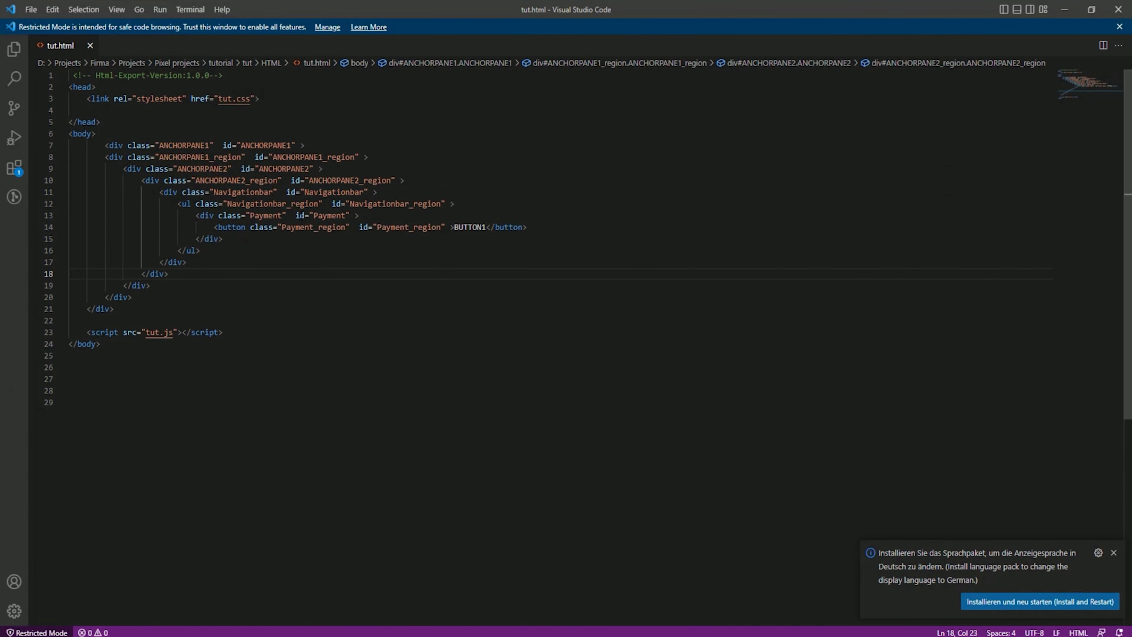
double_click(314, 217)
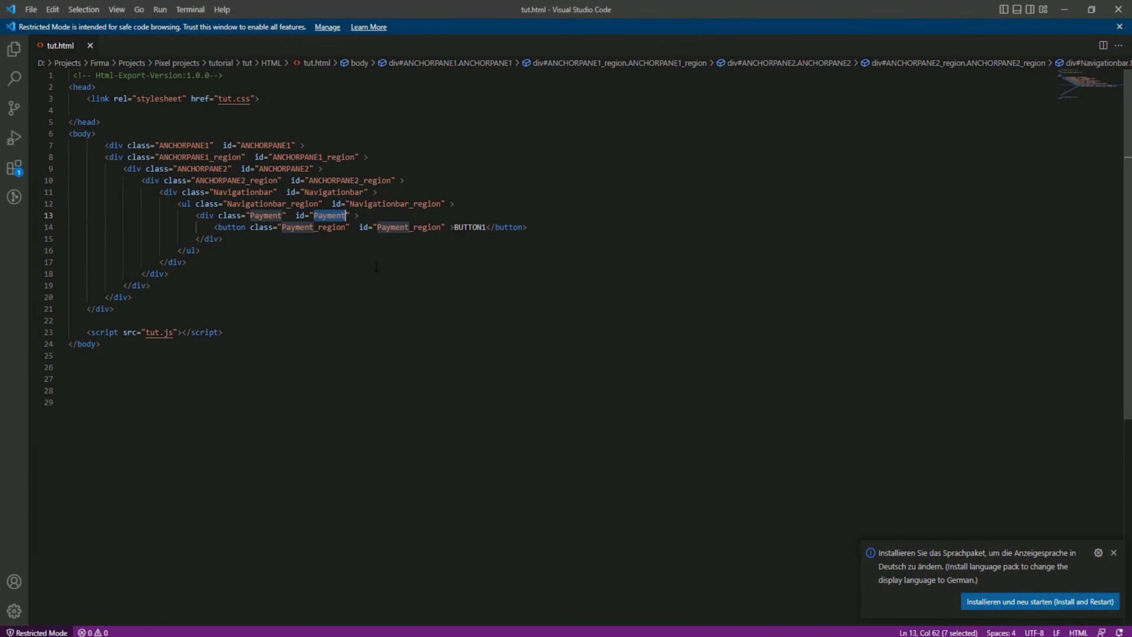
left_click(740, 137)
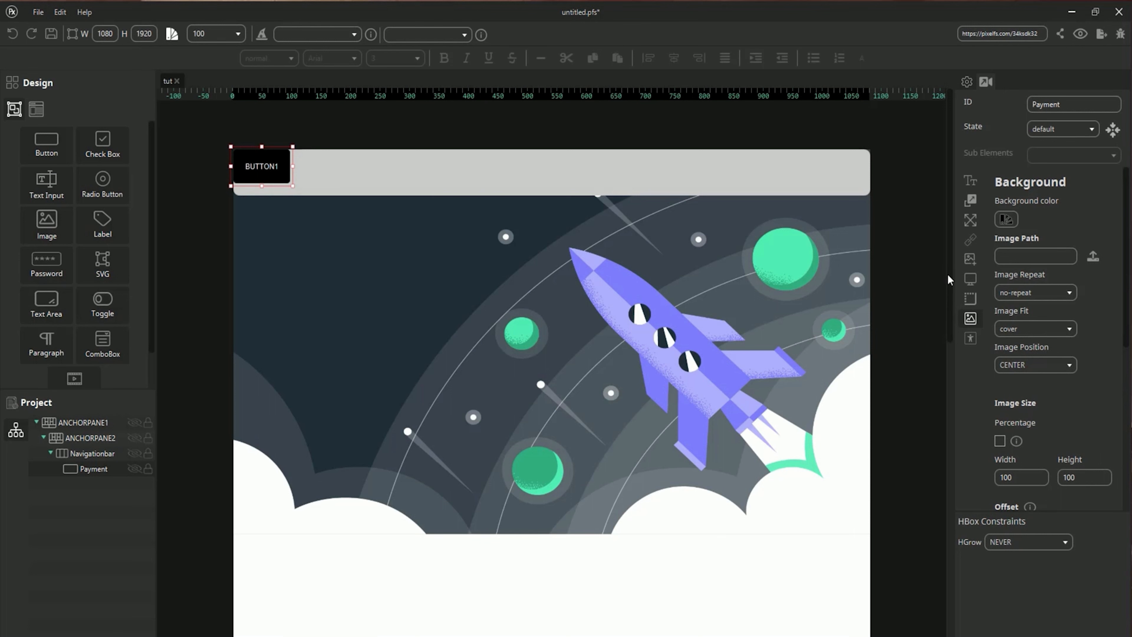
- Load the "rocket wihte" image from the tutorial\assets folder as the Payment button's background image
left_click(1093, 256)
left_click(154, 35)
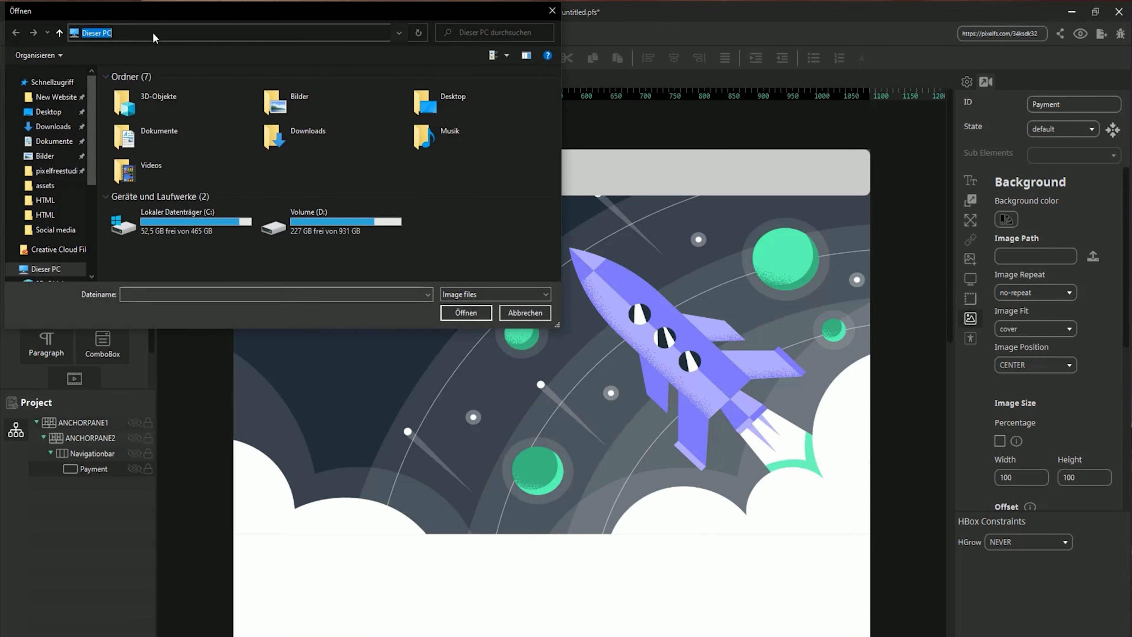
type("D:\\Projects\\Firma\\Projects\\Pixel projects\\tutorial\\assets")
key("Return")
left_click(462, 100)
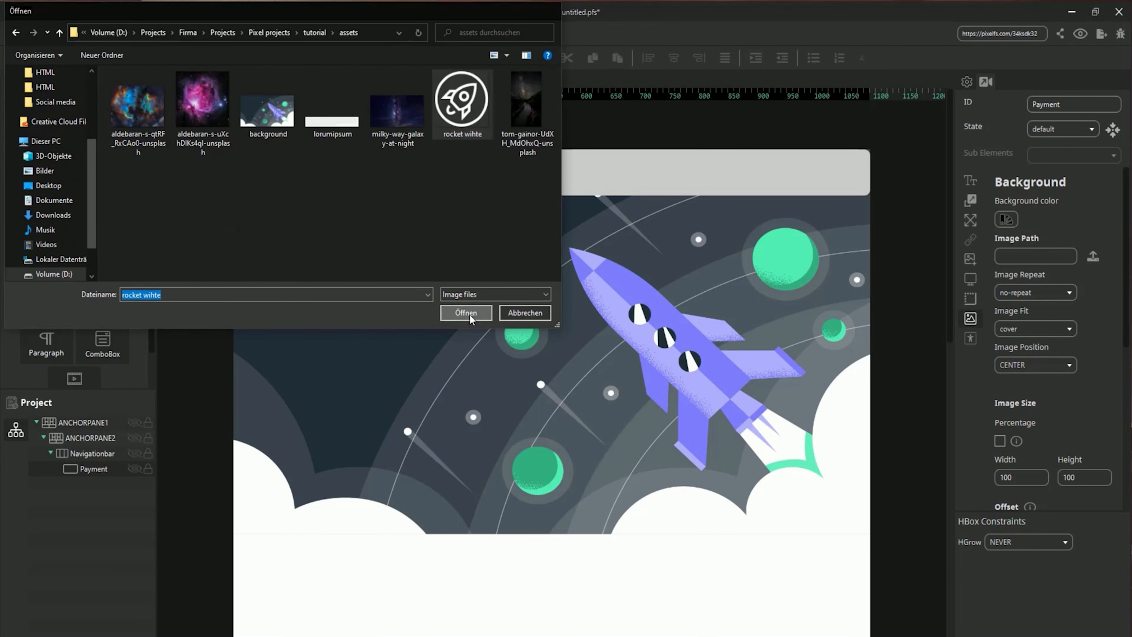
left_click(466, 313)
- Set the Payment button's image fit to contain and image position to CENTER, and make its background color transparent
left_click(1047, 331)
left_click(1020, 361)
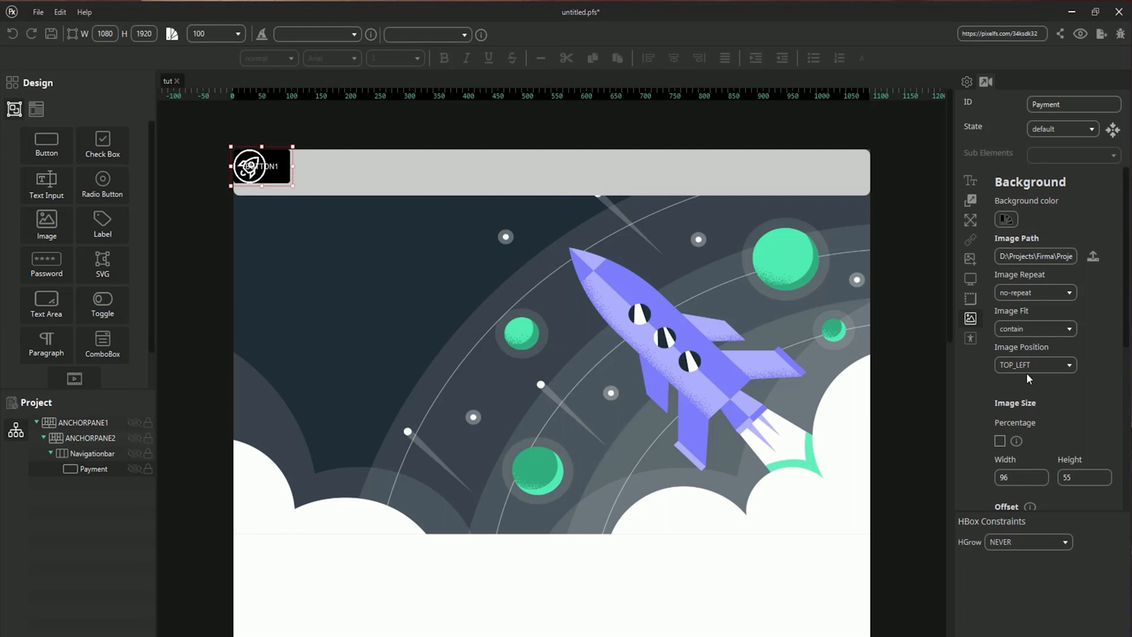
left_click(1027, 368)
left_click(1026, 331)
left_click(1006, 218)
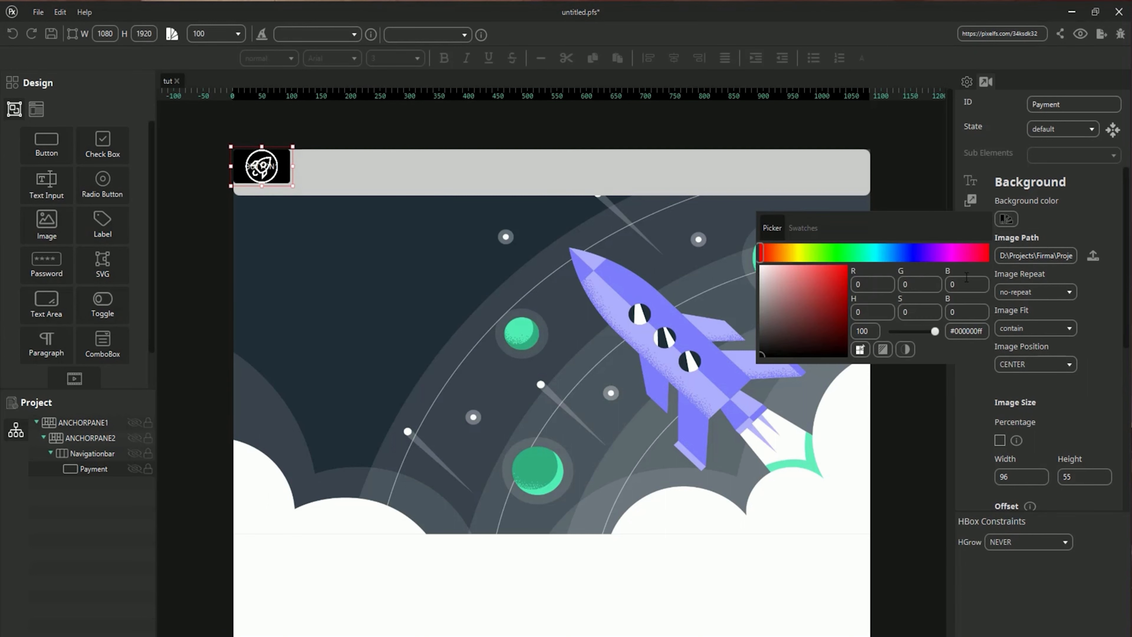
left_click(1079, 213)
- Clear the Payment button's display text and narrow the button slightly around the rocket icon
left_click(971, 181)
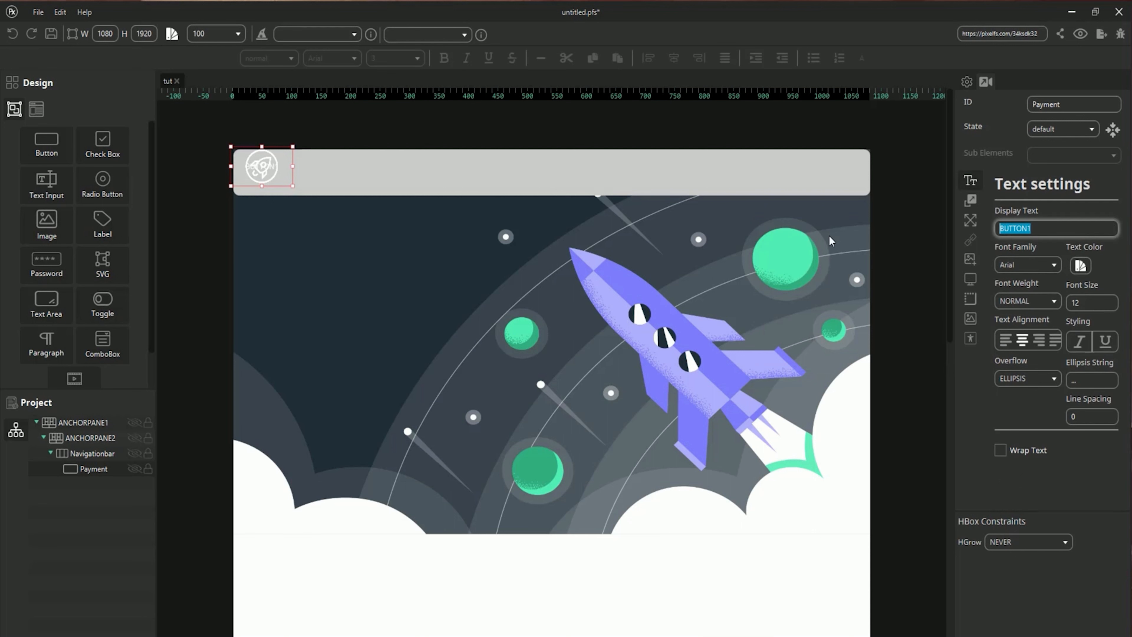
mouse_move(293, 166)
left_mouse_down()
mouse_move(261, 167)
mouse_move(283, 166)
left_mouse_up()
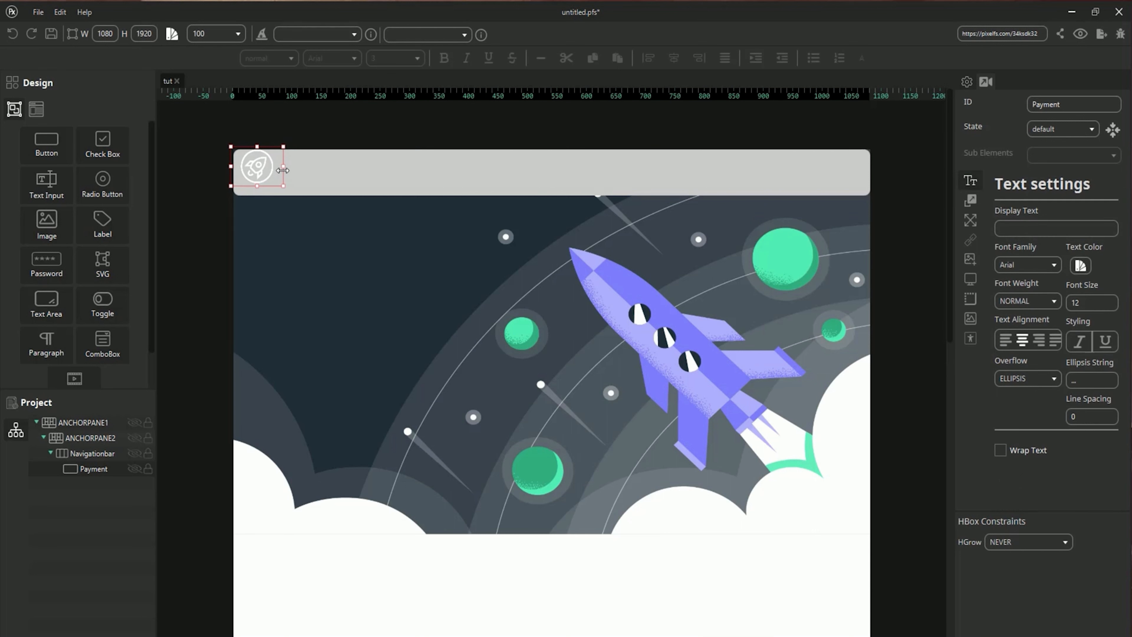
left_click(36, 108)
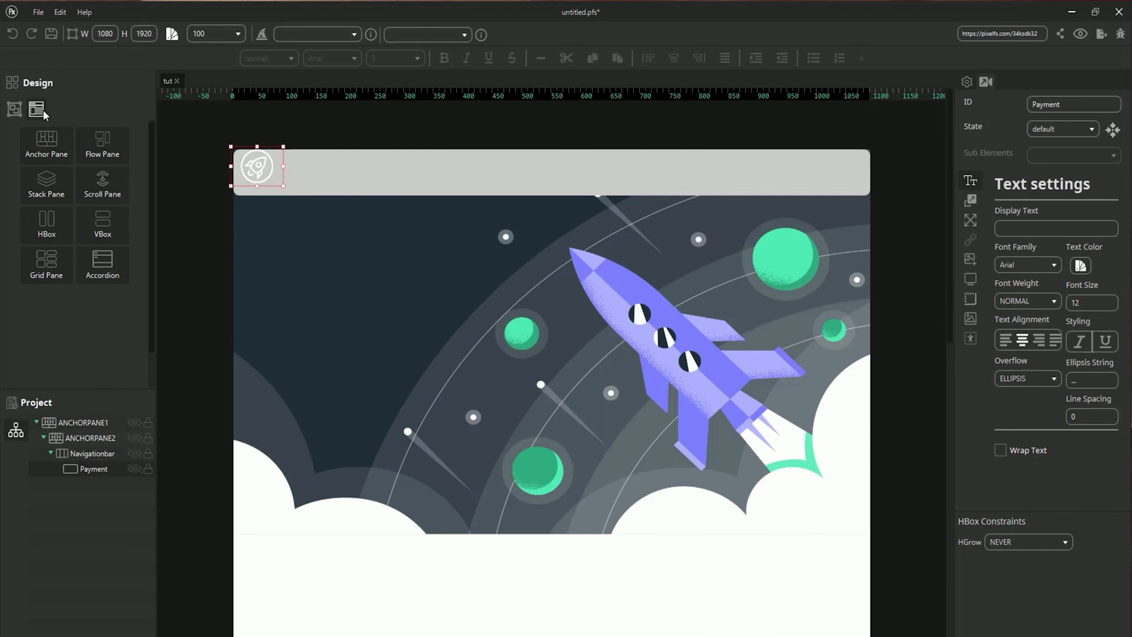
left_click(14, 108)
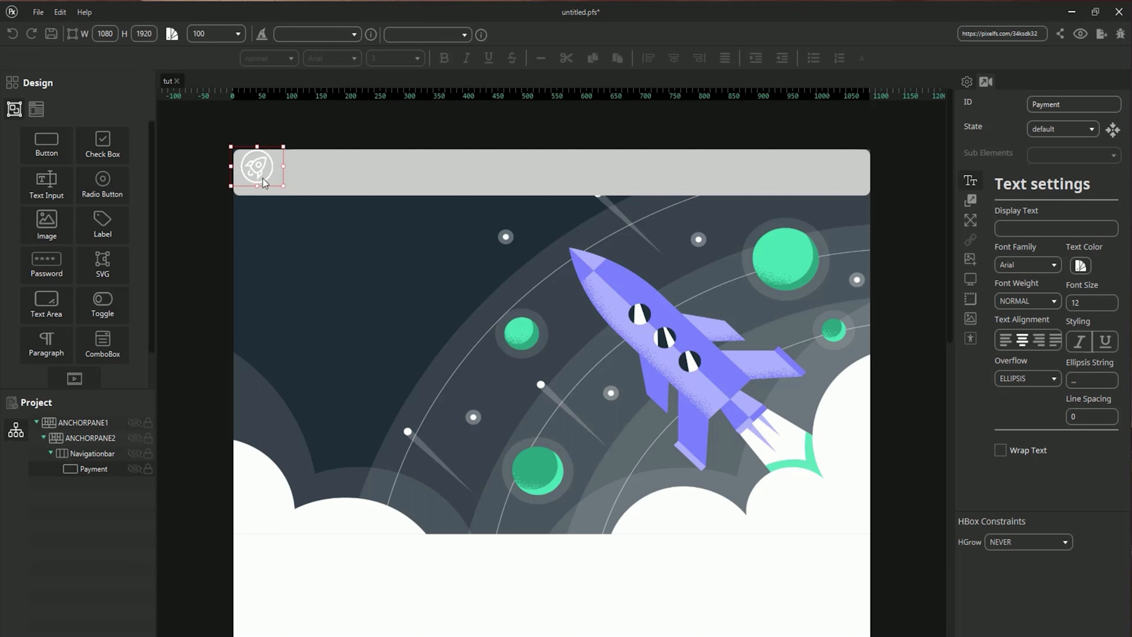
- Add a new page to the project and place an anchor pane in its upper middle area
left_click(38, 12)
left_click(49, 58)
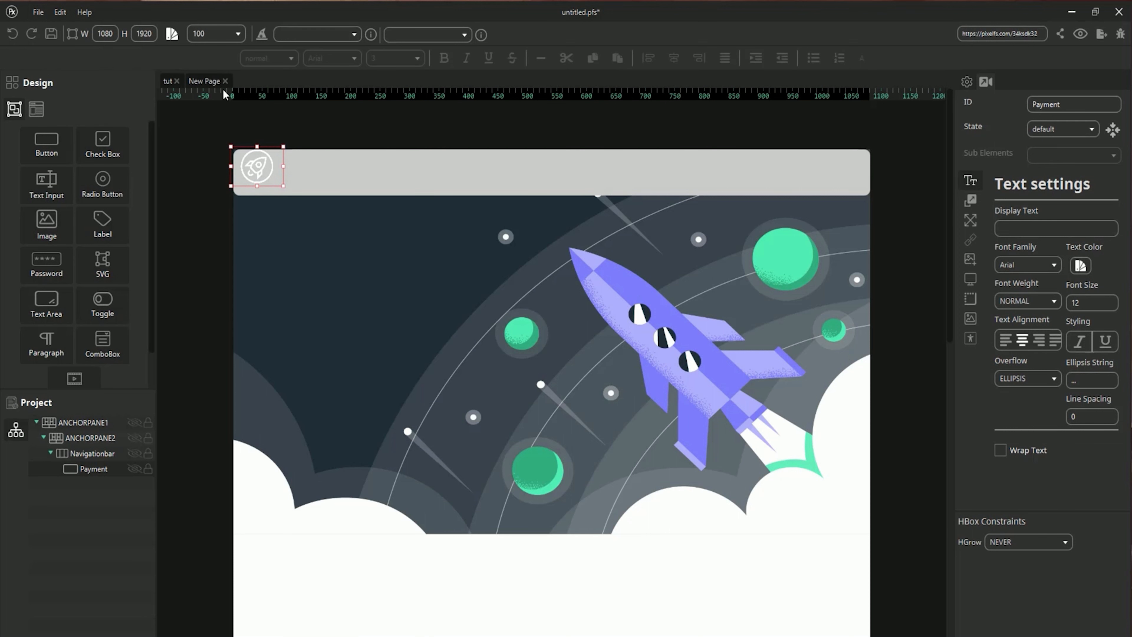
left_click(36, 108)
left_click_drag(46, 148, 605, 264)
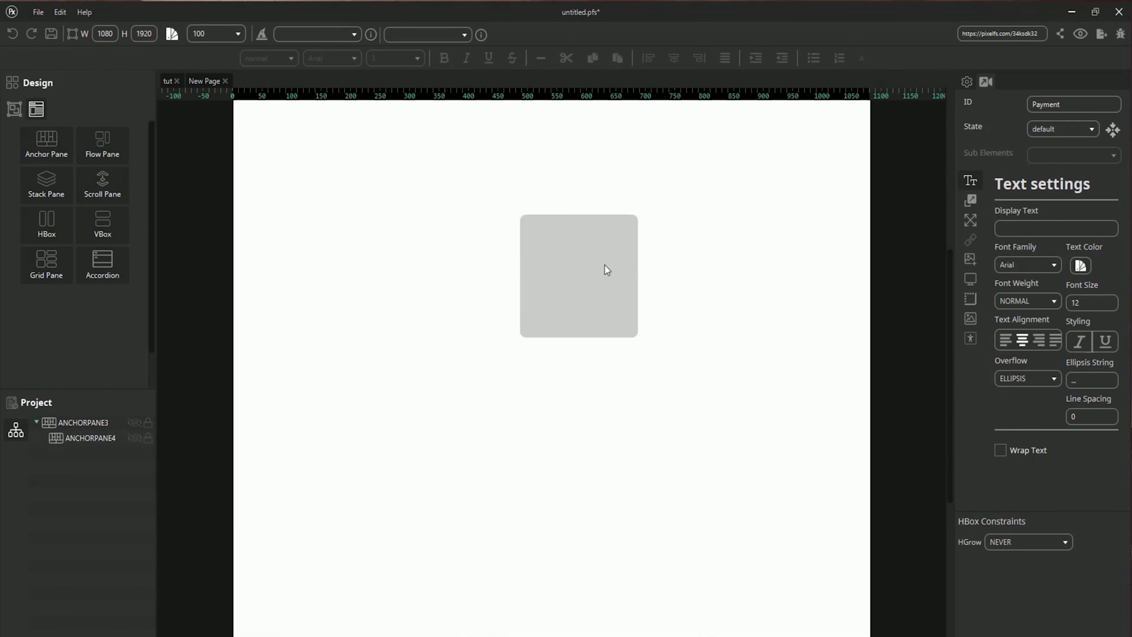
- Stretch the new page's anchor pane to about 840 px wide and extend it upward to about 346 px high
left_click_drag(516, 277, 289, 276)
left_click_drag(642, 275, 790, 275)
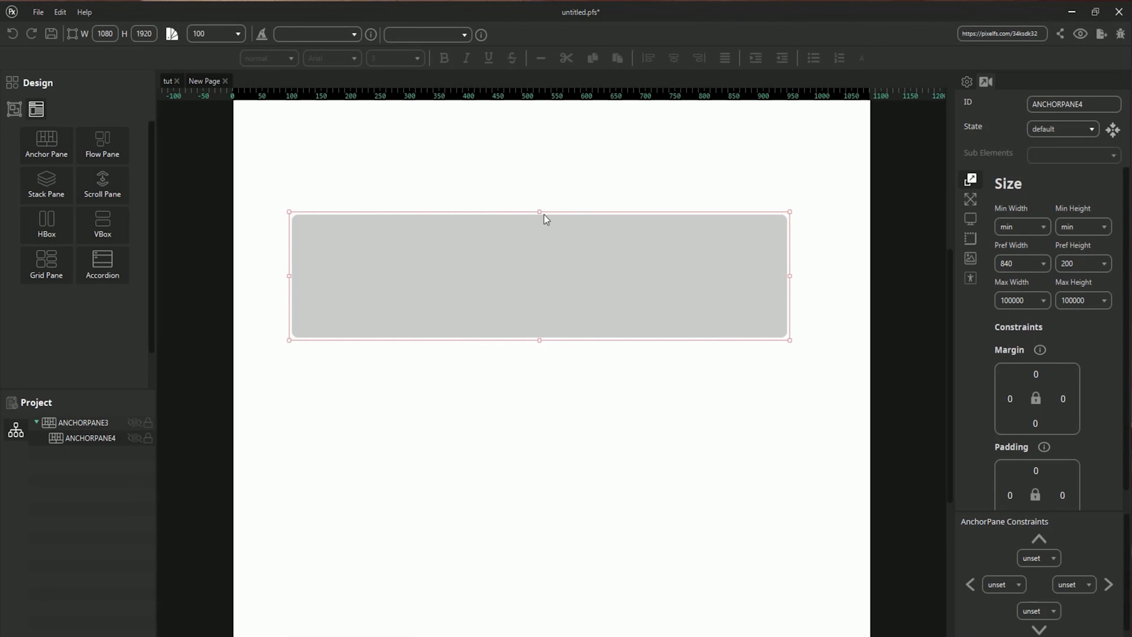
left_click_drag(539, 212, 539, 122)
- Load the aldebaran-s-qtRF_RxCAo0-unsplash nebula photo as the new page pane's background image
left_click(970, 258)
left_click(1093, 256)
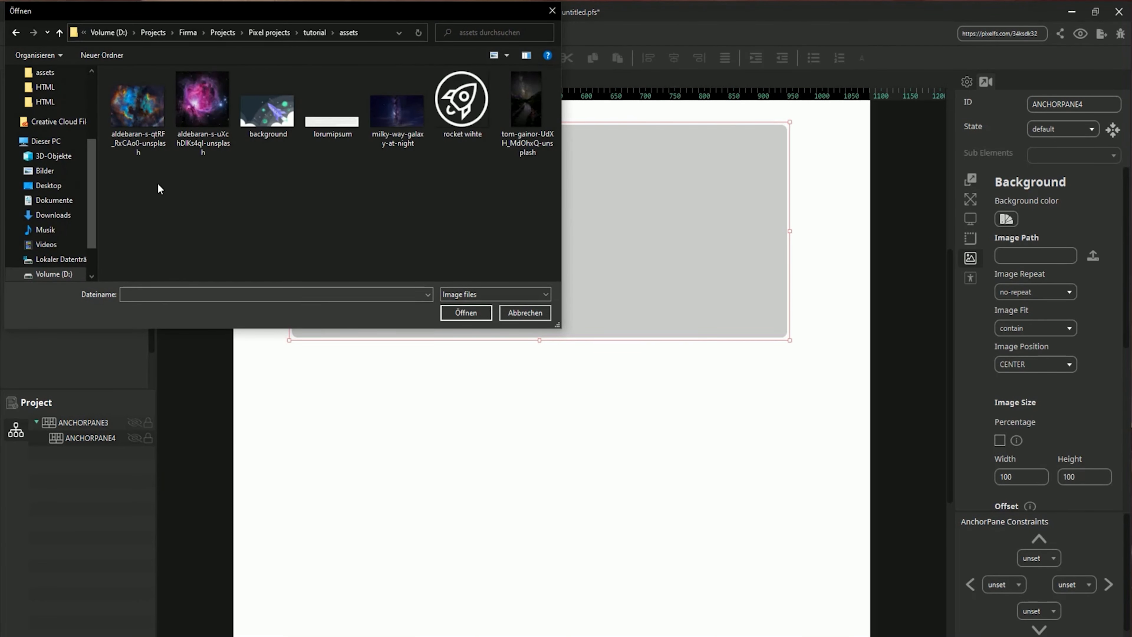
left_click(154, 128)
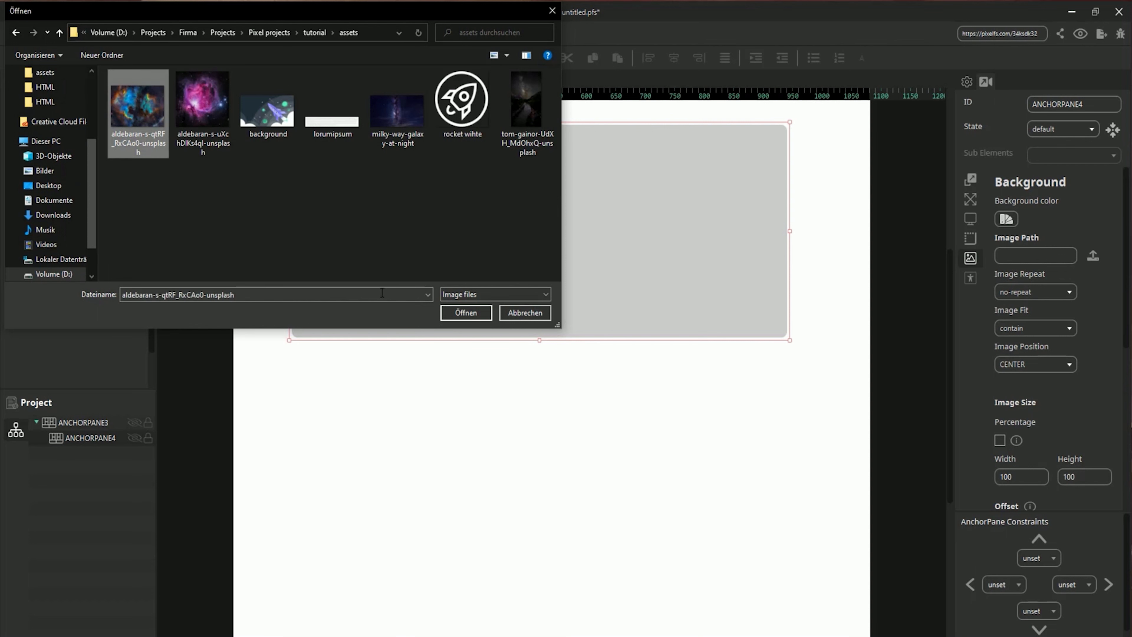
left_click(466, 313)
- Set the nebula pane's image fit to cover and stretch the pane downward
left_click(1018, 332)
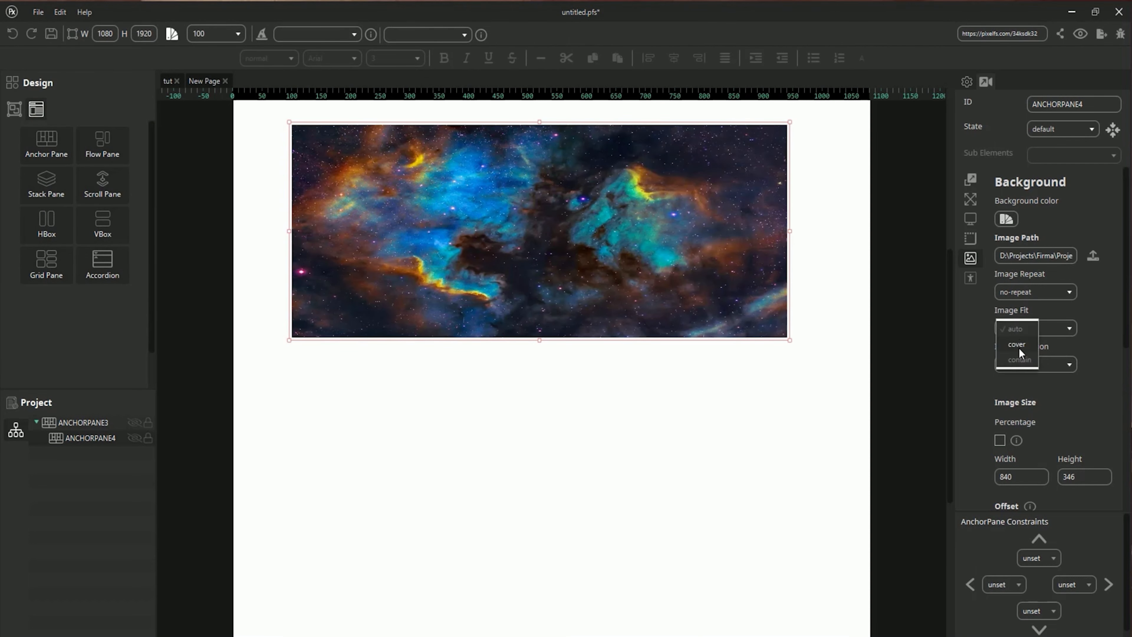
left_click(1019, 348)
left_click(1024, 363)
left_click(1024, 347)
left_click_drag(539, 354, 527, 544)
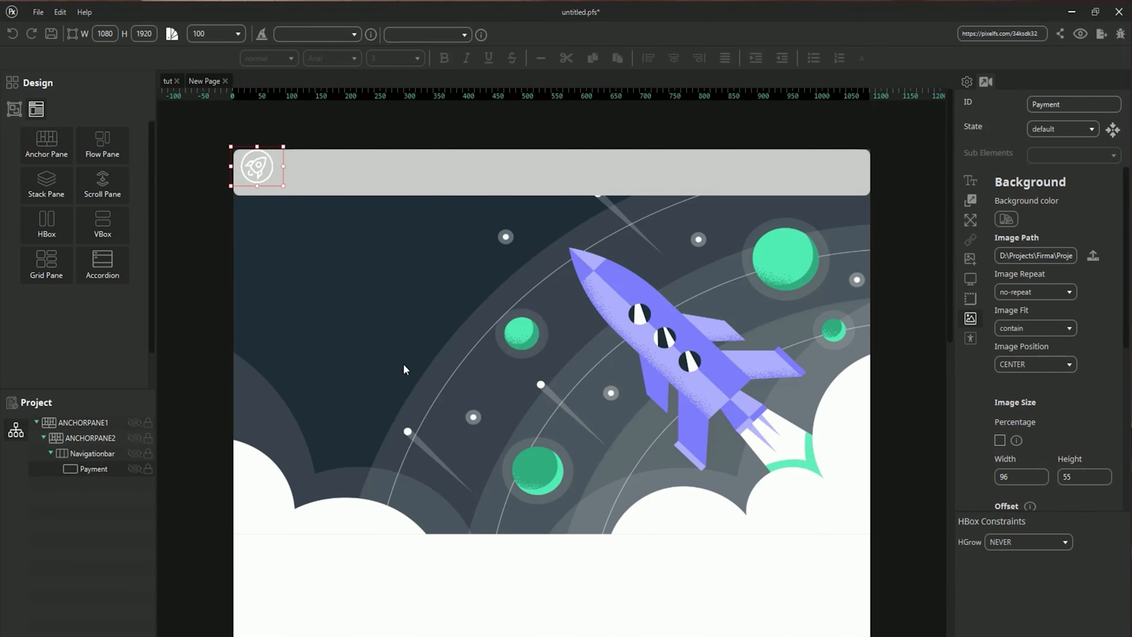
- Rename the rocket button's ID to logo and set its page link to New Page
double_click(1048, 104)
key("BackSpace")
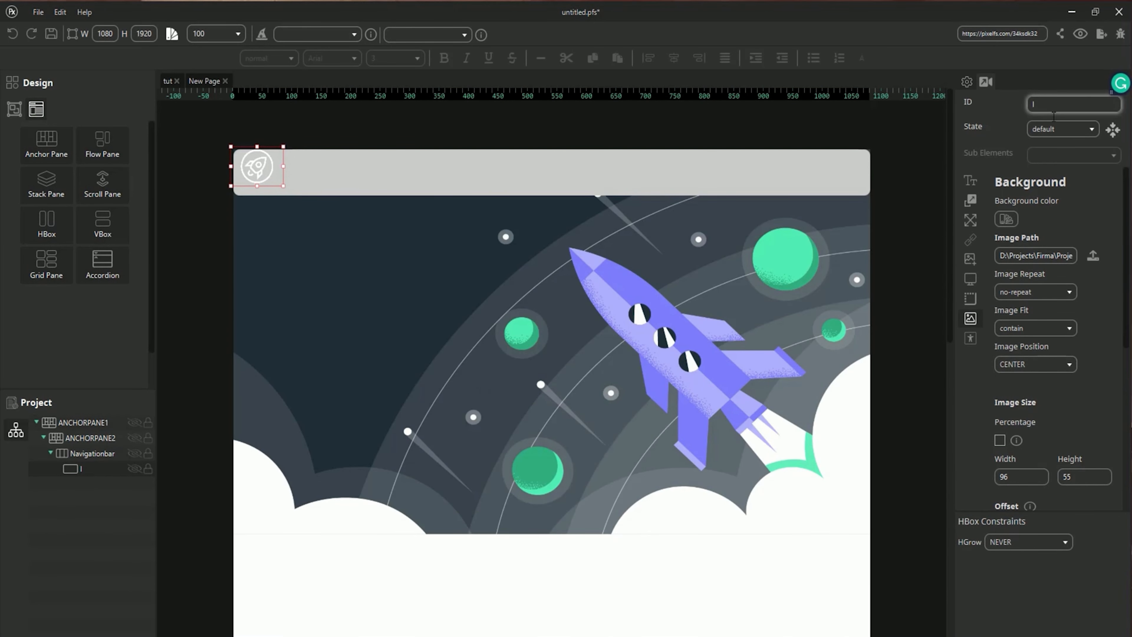
type("logo")
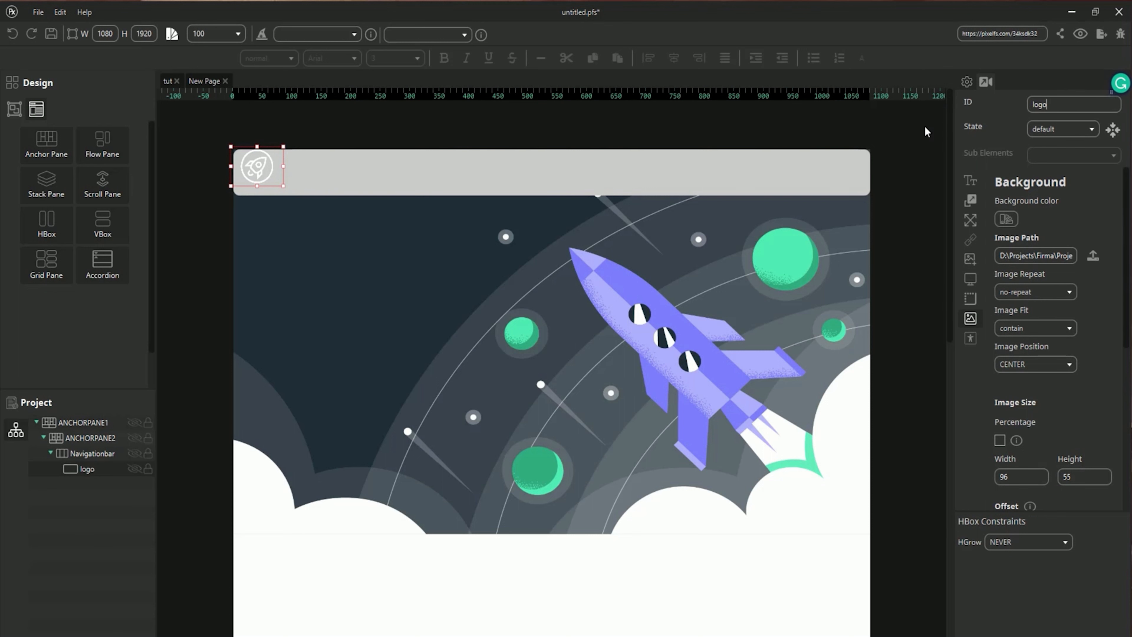
left_click(970, 243)
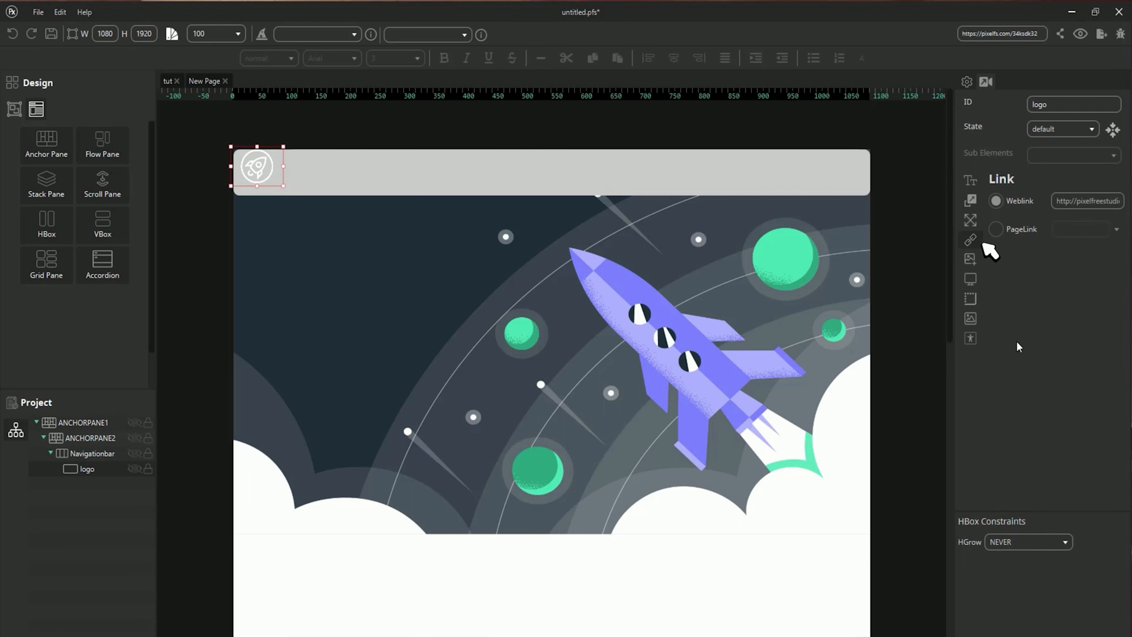
left_click(997, 229)
left_click(1116, 229)
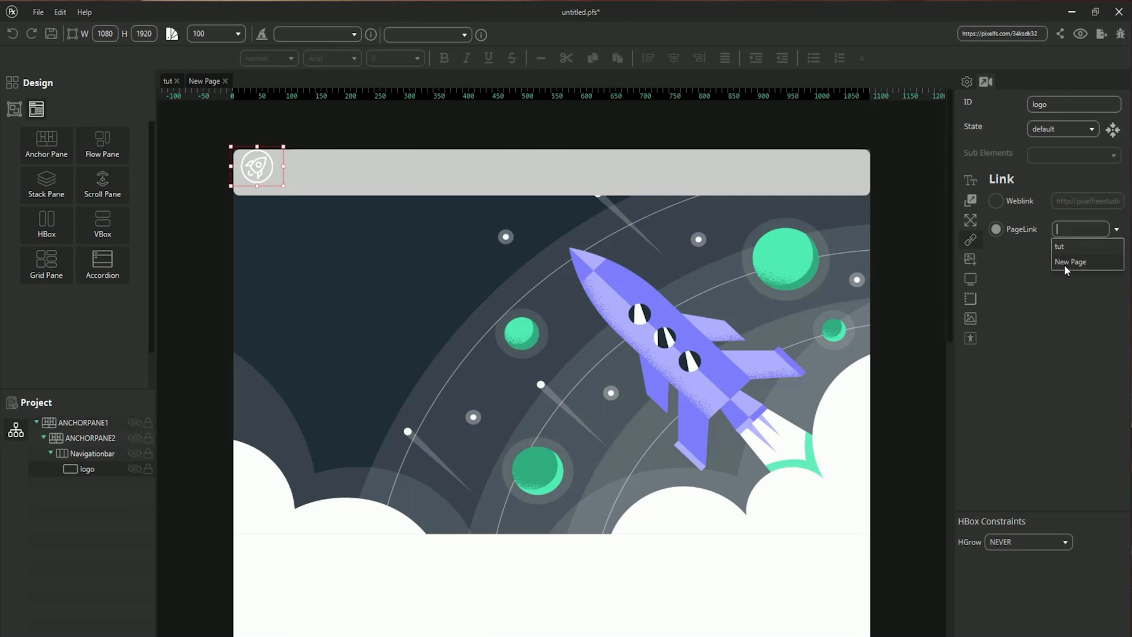
left_click(1064, 262)
- Export the project and open the exported HTML folder in the file explorer
left_click(1100, 36)
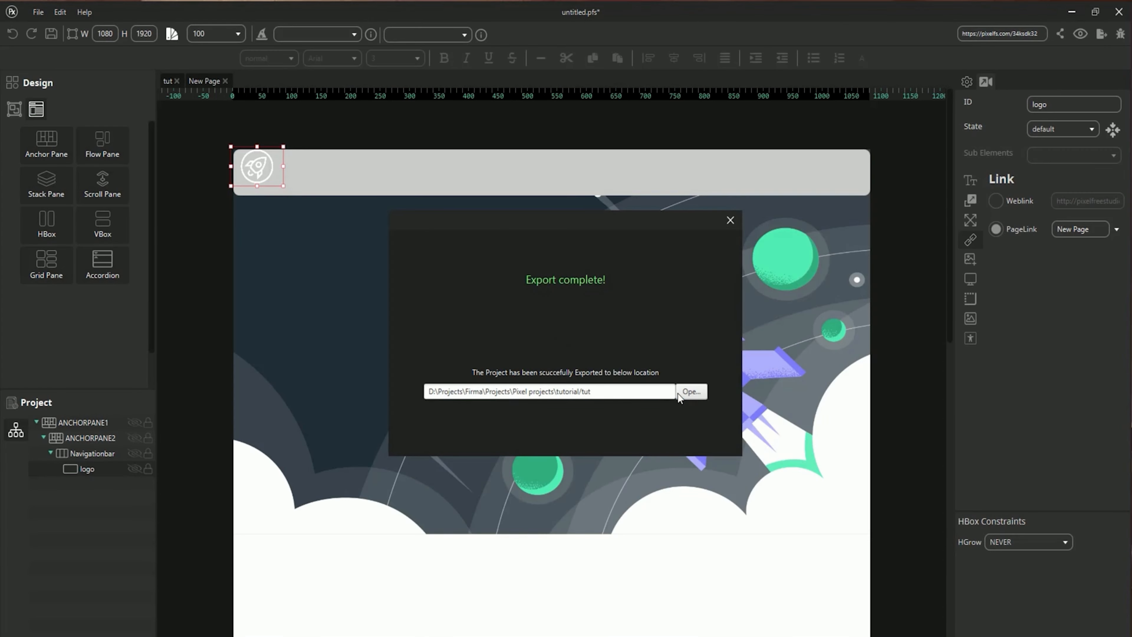
left_click(690, 392)
double_click(522, 248)
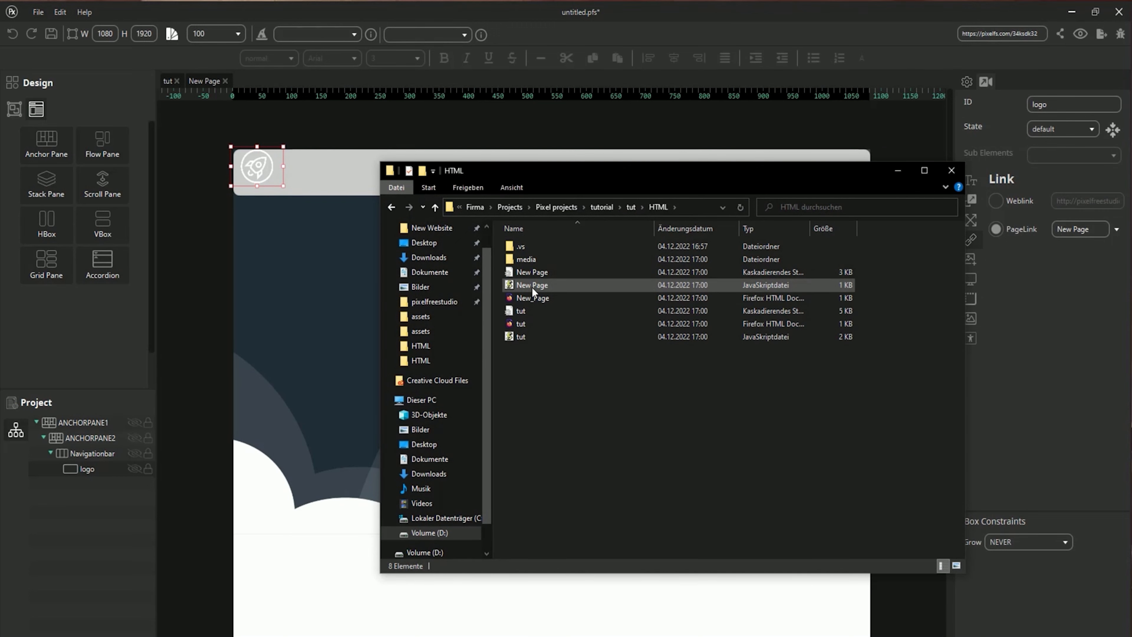
- Open the exported tut page in the browser, follow the logo's link to check it, and return to the PixelFree Studio project
double_click(529, 323)
left_click(215, 73)
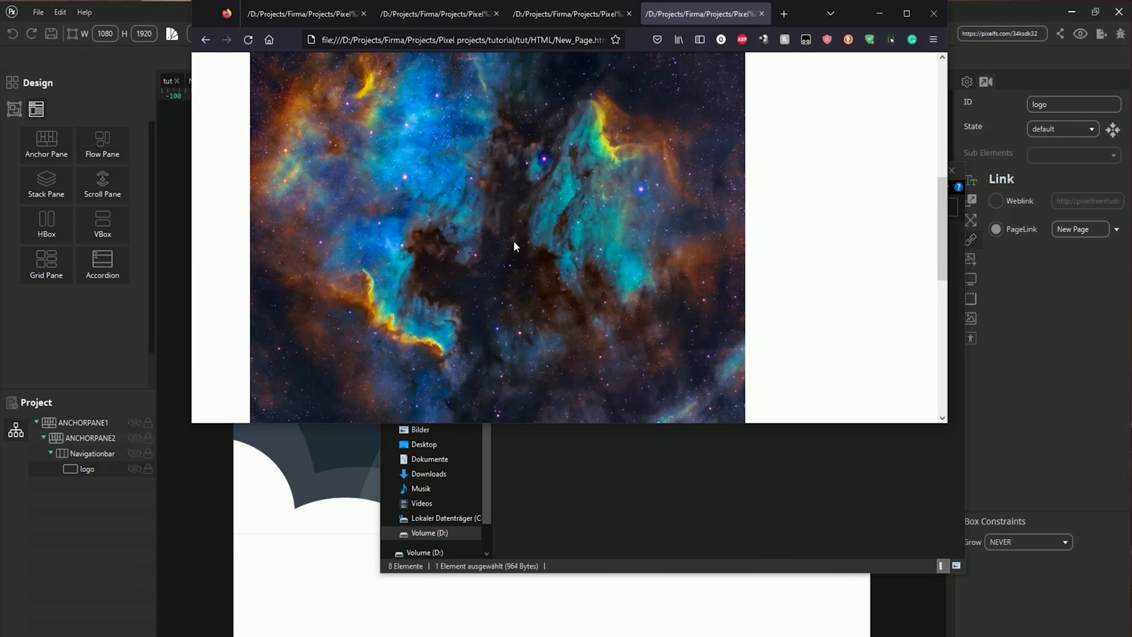
scroll(553, 248, "up", 2)
scroll(553, 248, "down", 1)
left_click(879, 14)
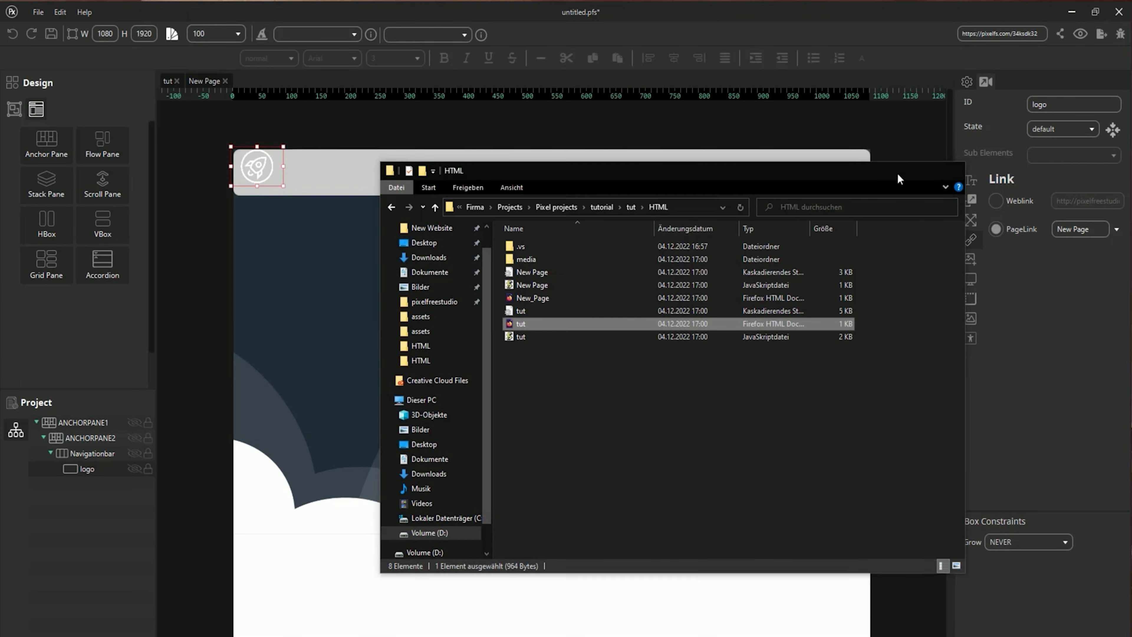
left_click(897, 170)
left_click(730, 221)
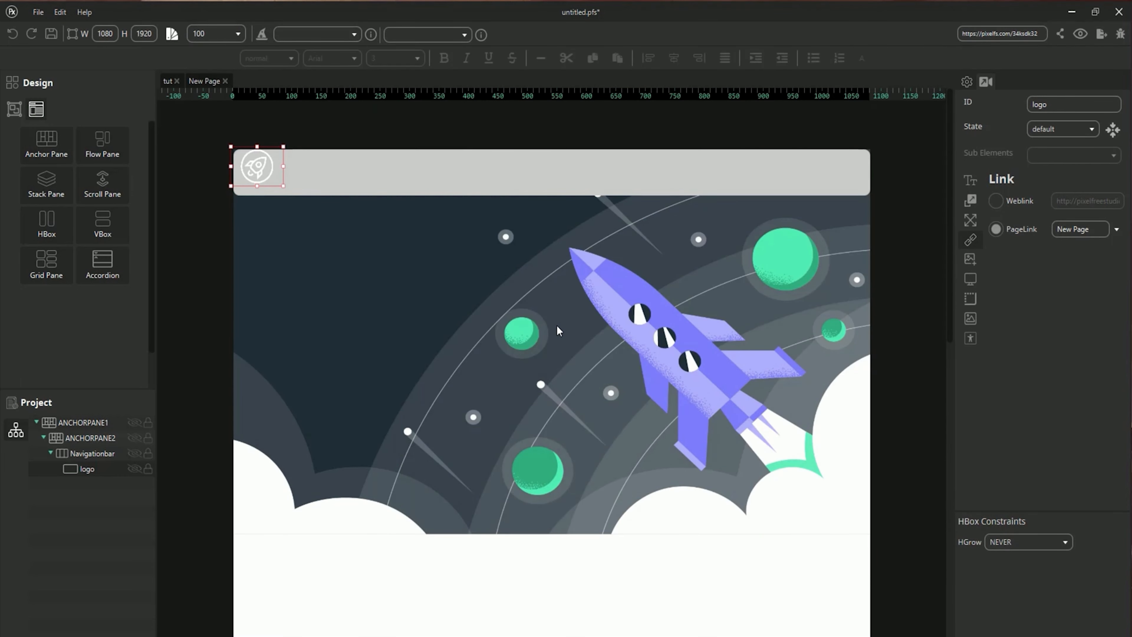
- Add a combo box to the Navigationbar after the logo and set its top margin to 20
scroll(102, 304, "down", 3)
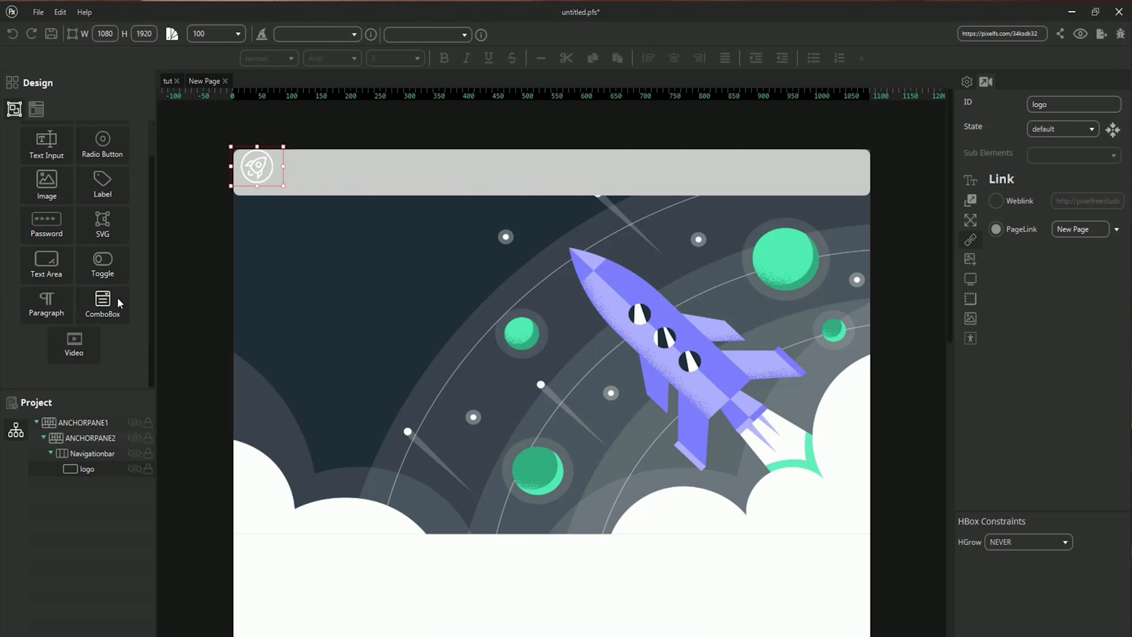
left_click_drag(119, 303, 103, 462)
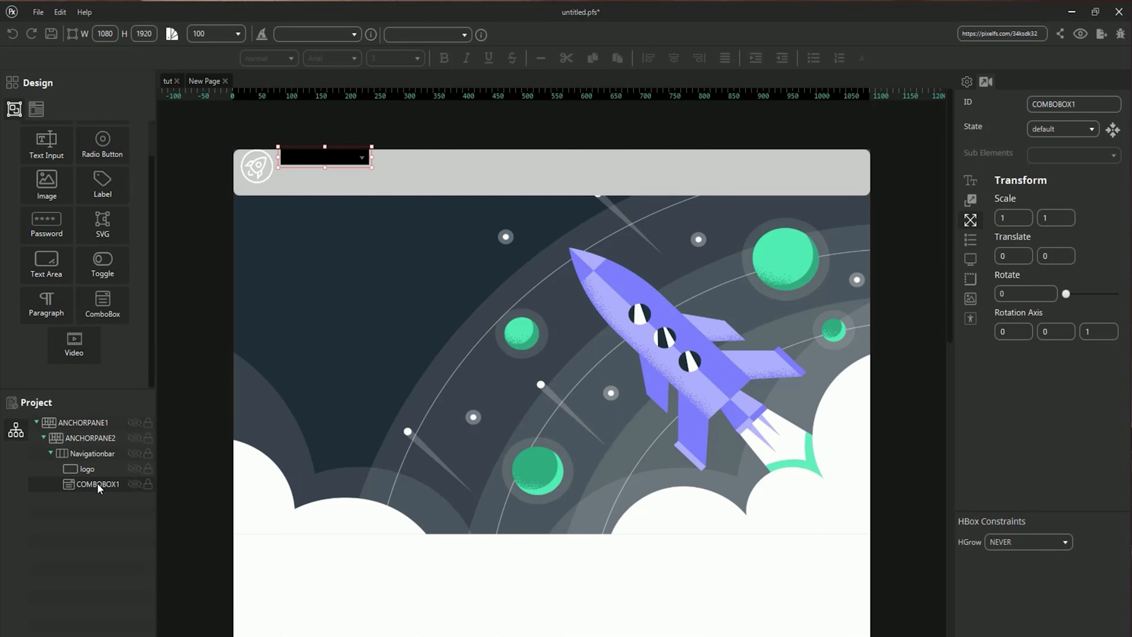
left_click(968, 207)
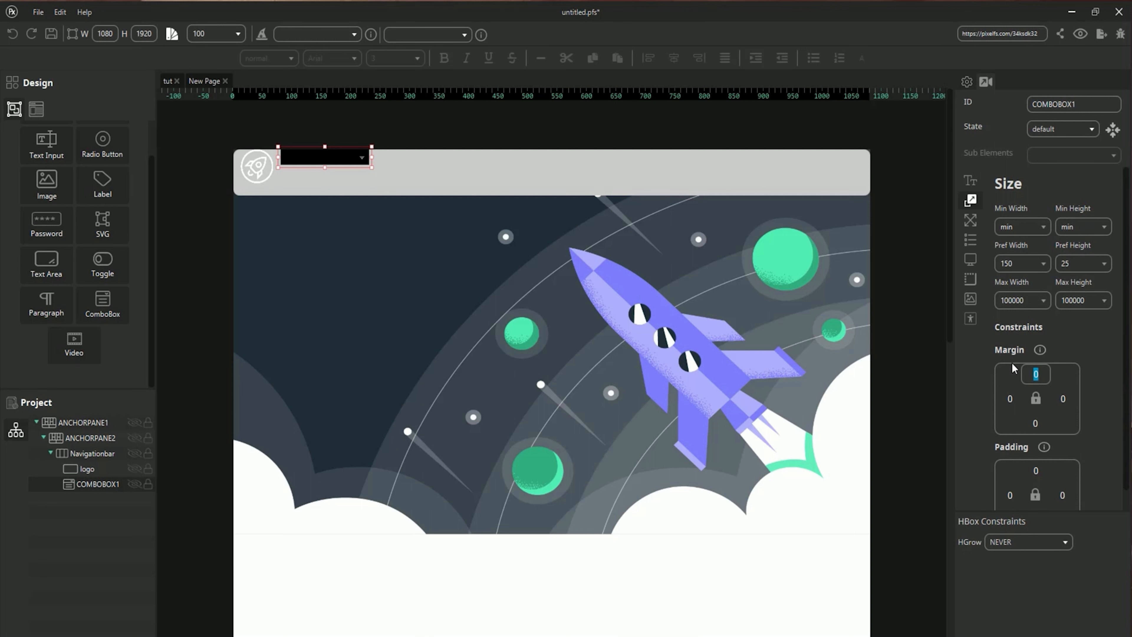
type("20")
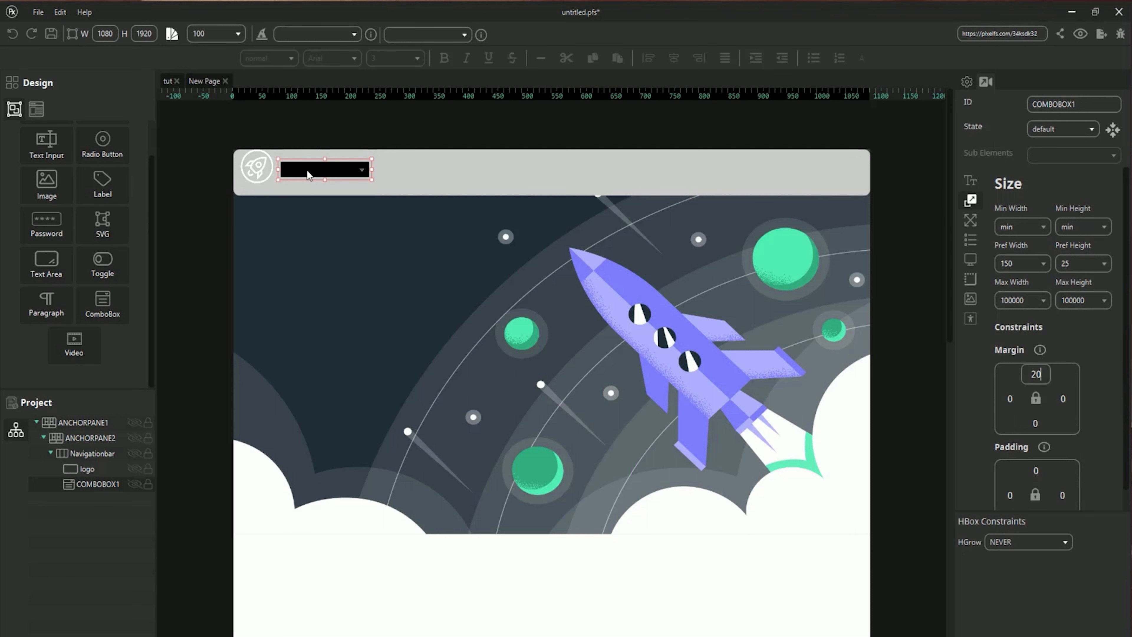
- Add the items Home, Download and Contact to the combo box's dropdown list
left_click(971, 240)
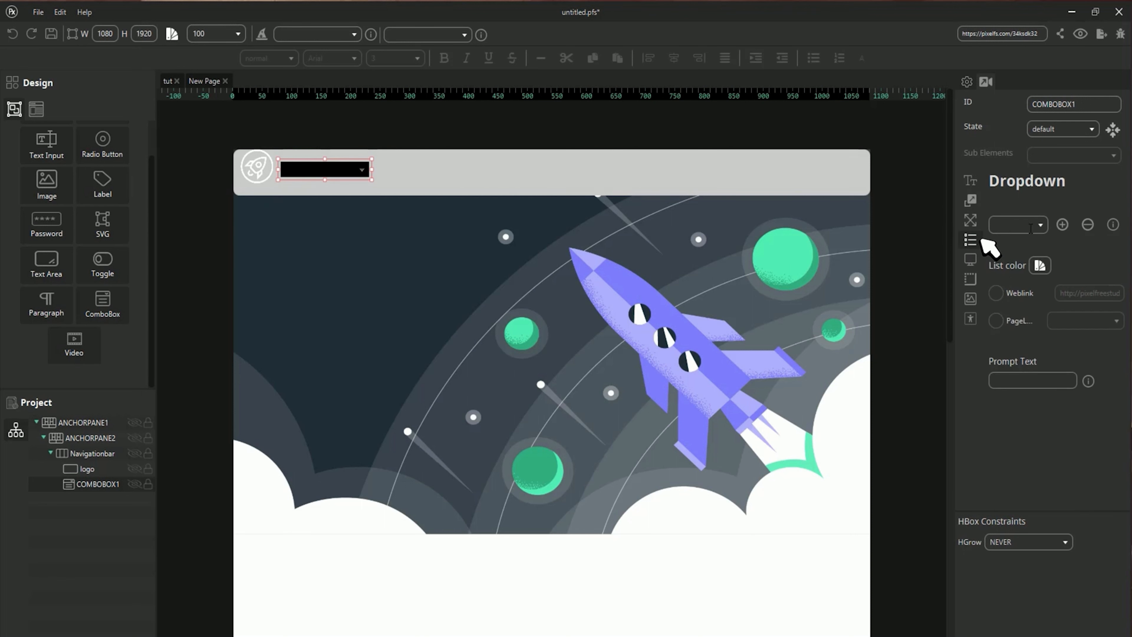
left_click(1062, 224)
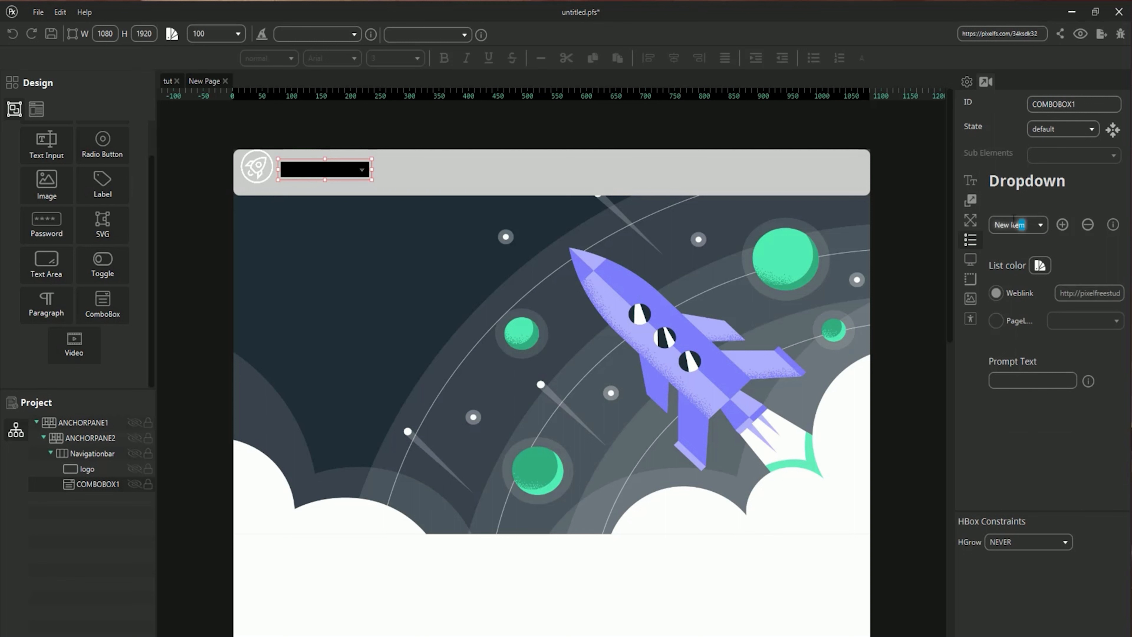
type("d")
type("ome")
left_click(1063, 224)
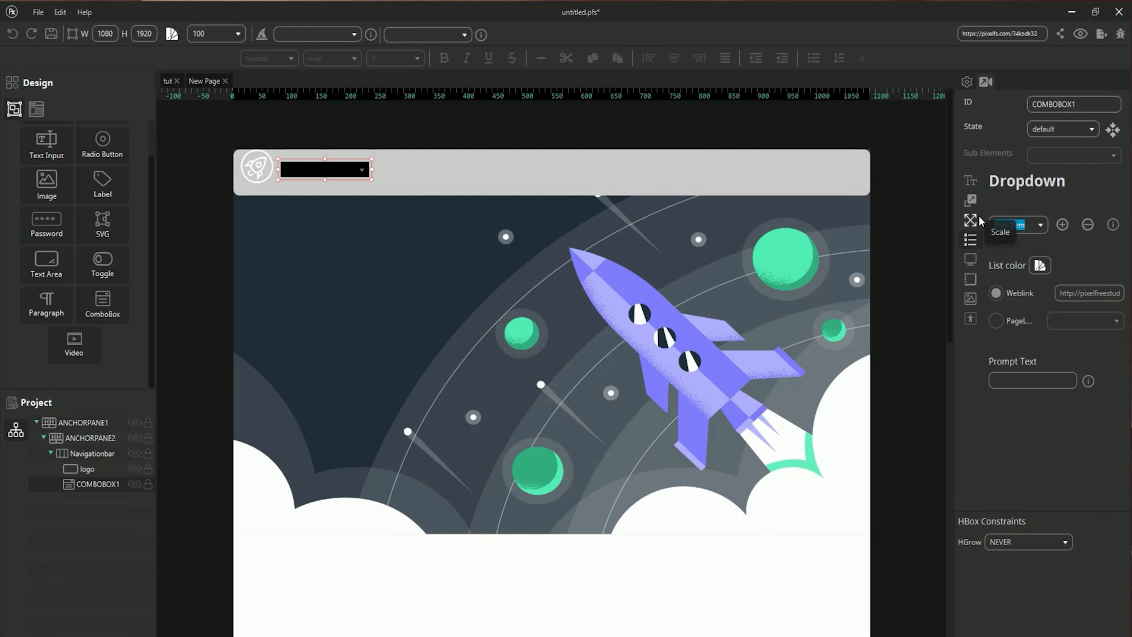
type("Download")
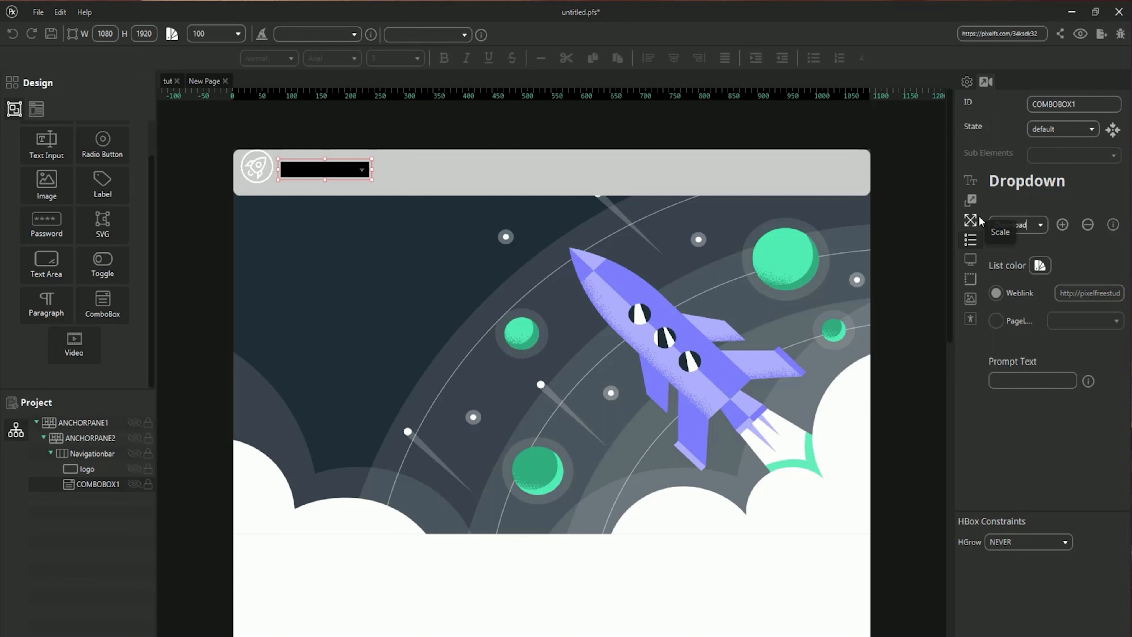
left_click(1062, 226)
left_click_drag(1032, 228, 972, 222)
type("Cona")
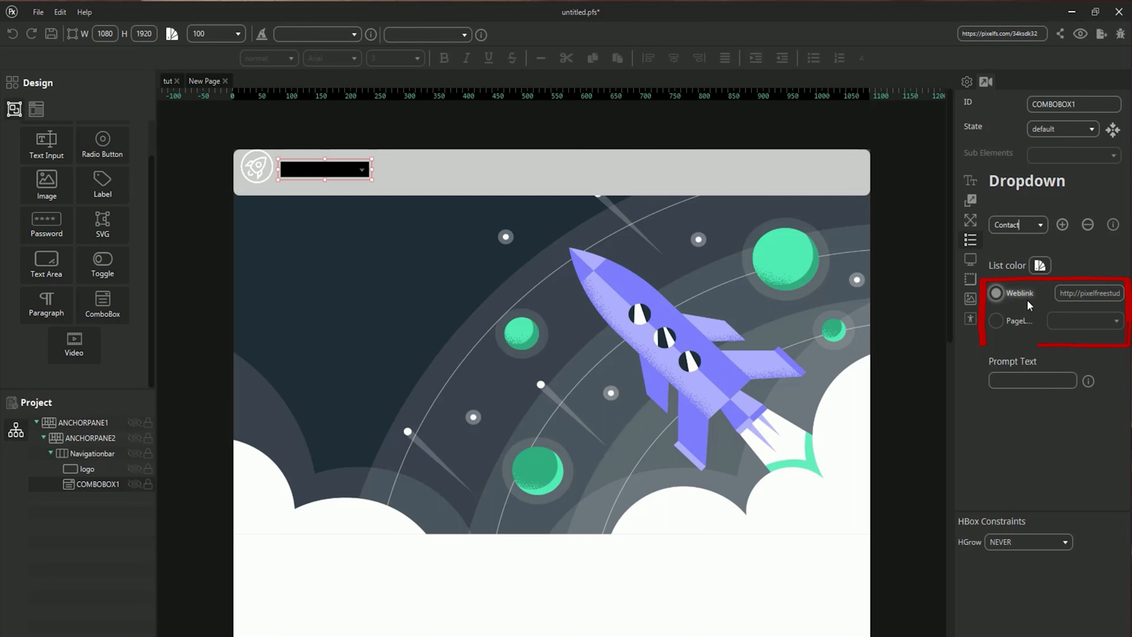
left_click(1041, 224)
left_click(1100, 260)
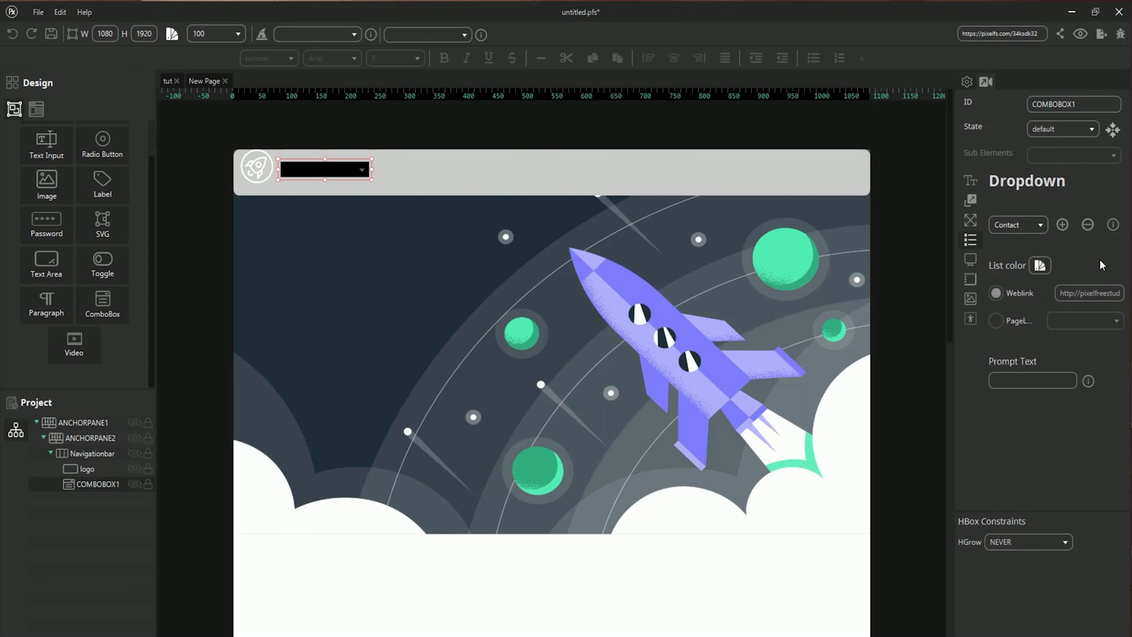
- Set the combo box's list color to a light blue-violet
left_click(1040, 266)
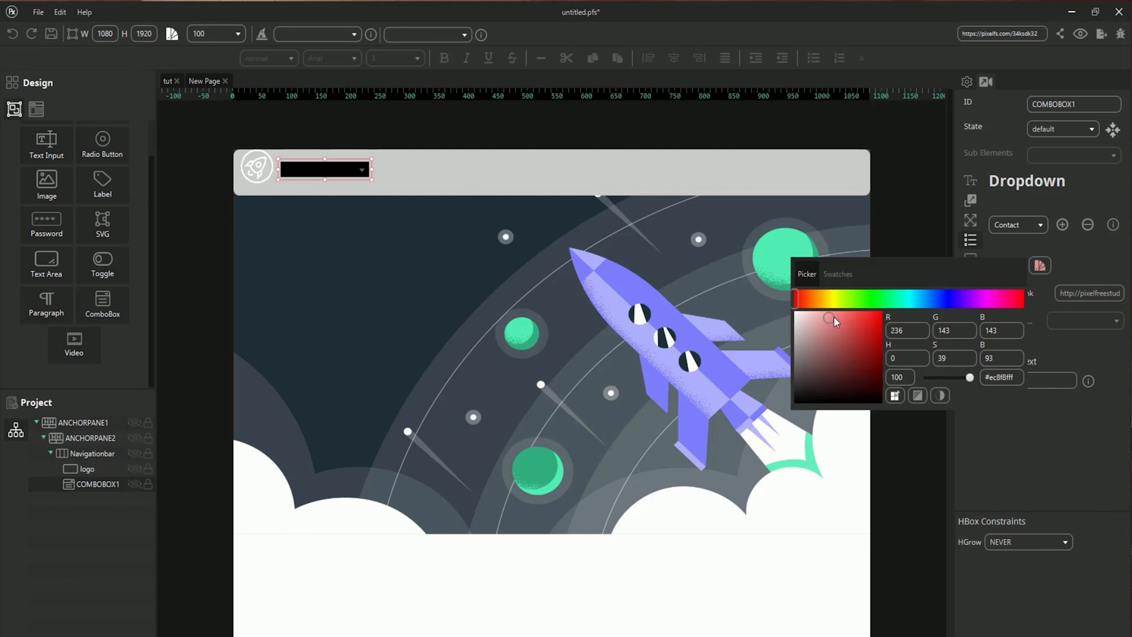
left_click_drag(803, 298, 949, 298)
left_click(825, 322)
left_click(931, 199)
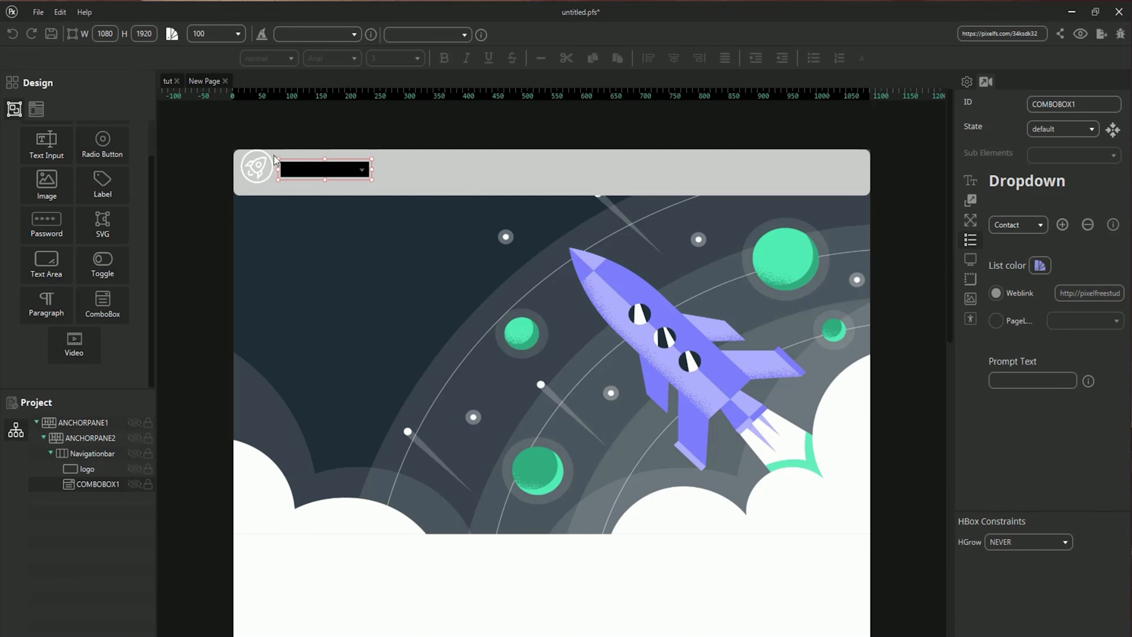
- Make the combo box's background fully transparent by setting its color opacity to 0
left_click(364, 172)
left_click(412, 177)
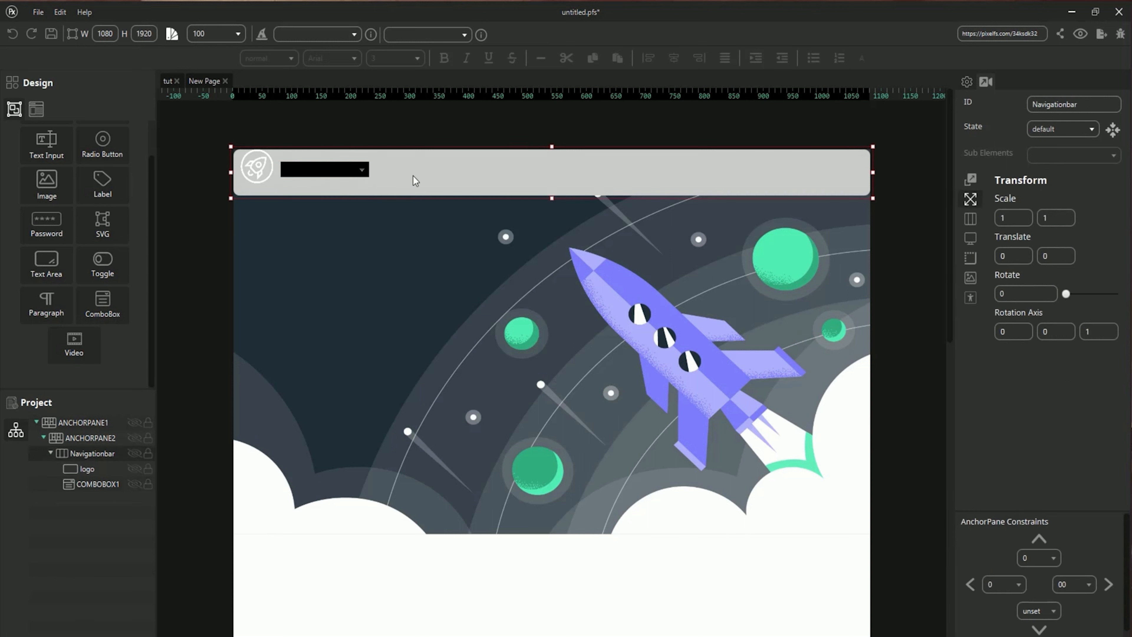
left_click(308, 172)
left_click(971, 298)
left_click(1006, 219)
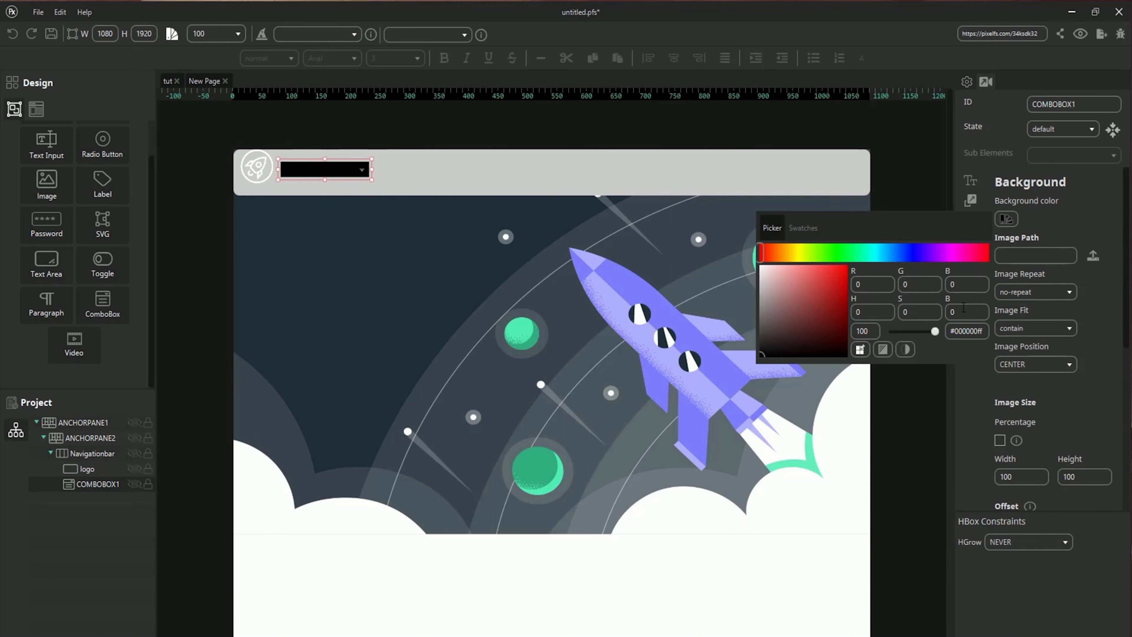
left_click_drag(935, 331, 758, 325)
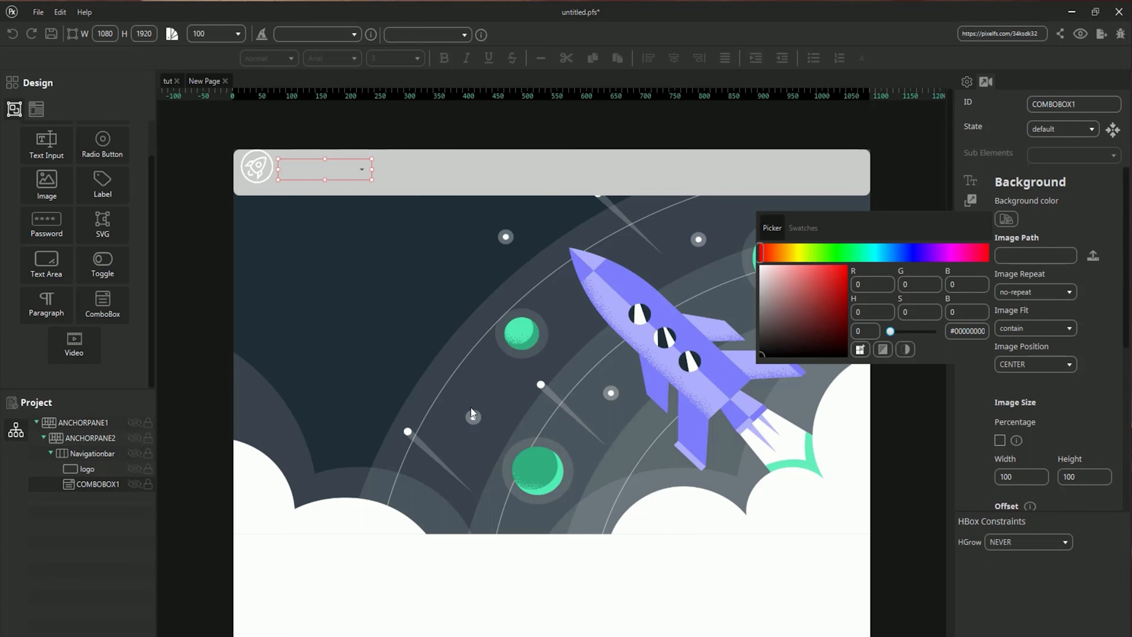
left_click(398, 189)
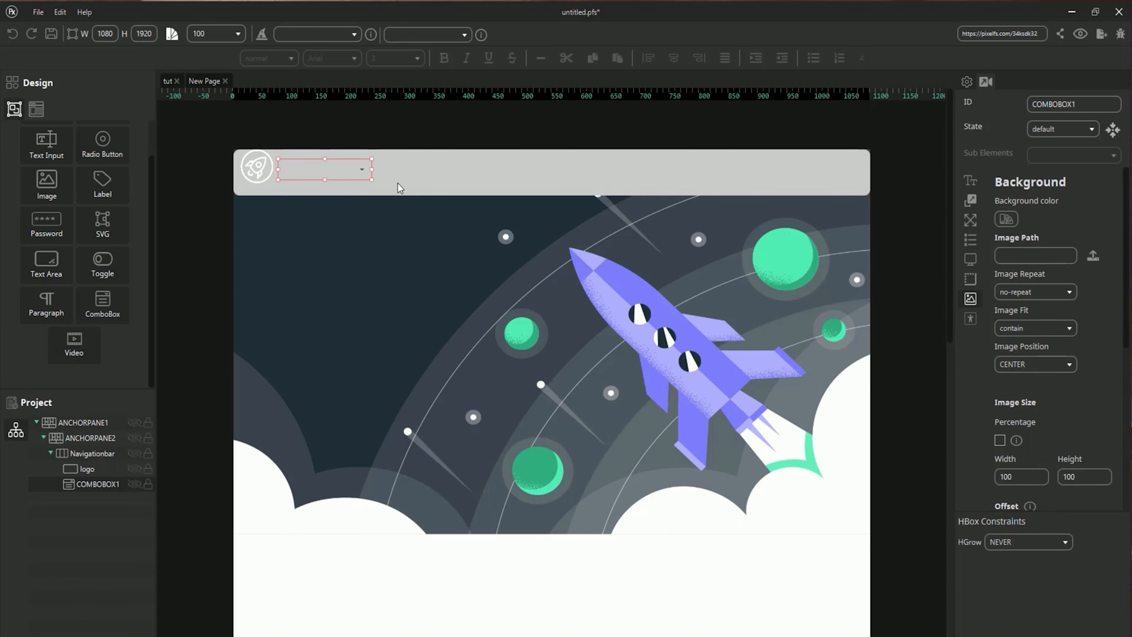
- Add three buttons to the Navigationbar after the combo box
left_click(37, 112)
left_click(14, 109)
scroll(67, 289, "up", 1)
left_click(46, 142)
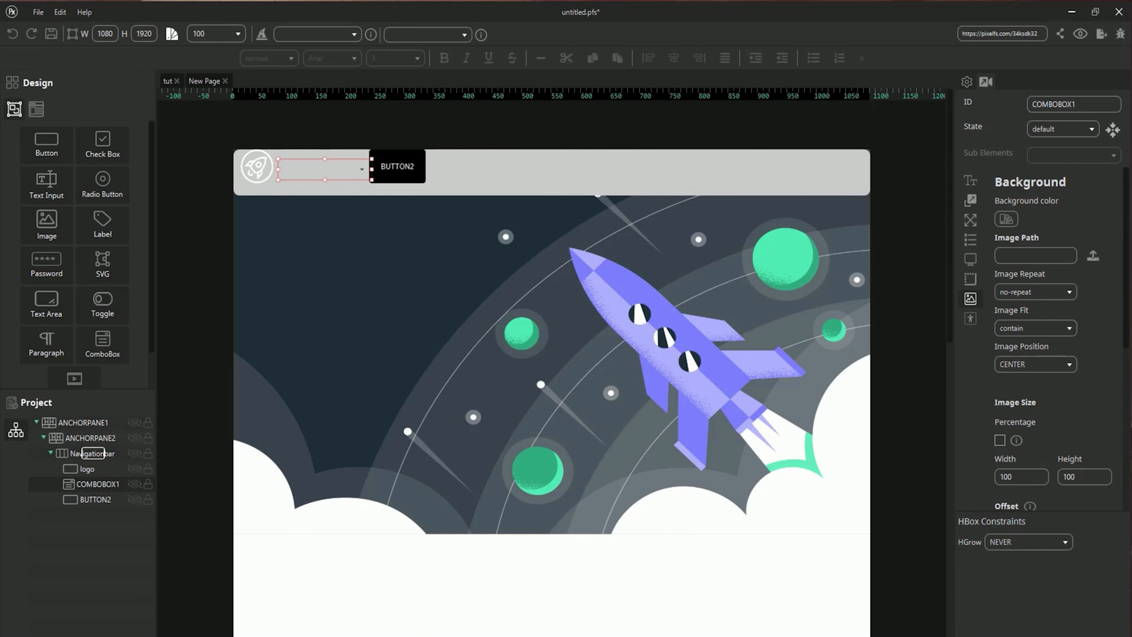
left_click(47, 142)
left_click(46, 142)
- Label the first new navigation button Home with font size 17 and bold weight
left_click(971, 180)
left_click_drag(1036, 229, 909, 203)
type("Home")
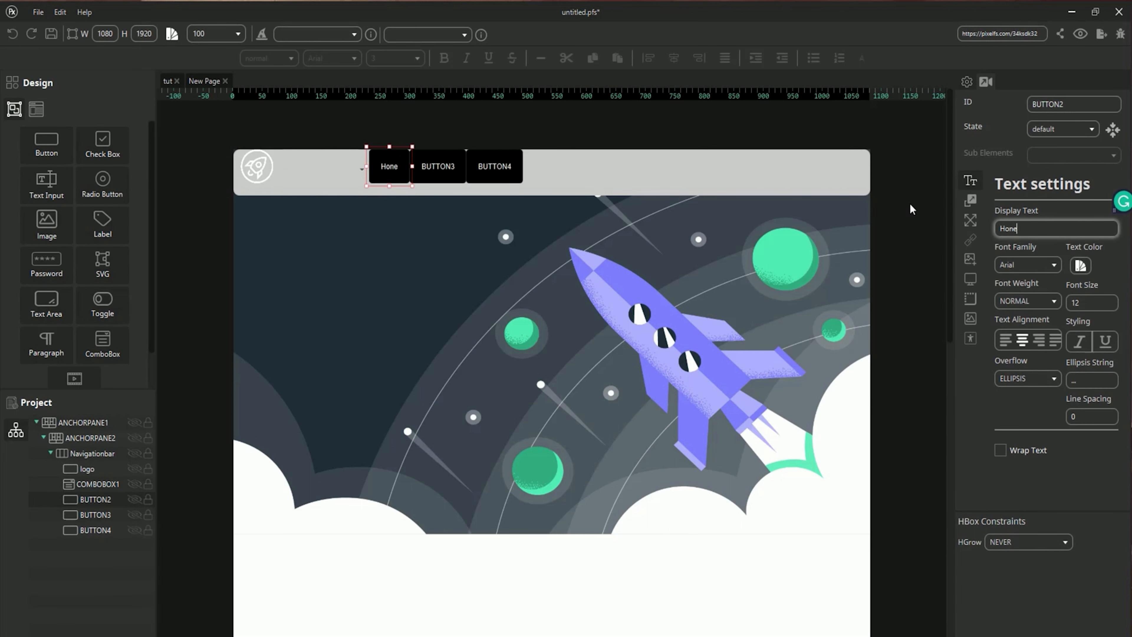
left_click_drag(1085, 303, 1034, 289)
type("17")
left_click(1030, 301)
left_click(1023, 360)
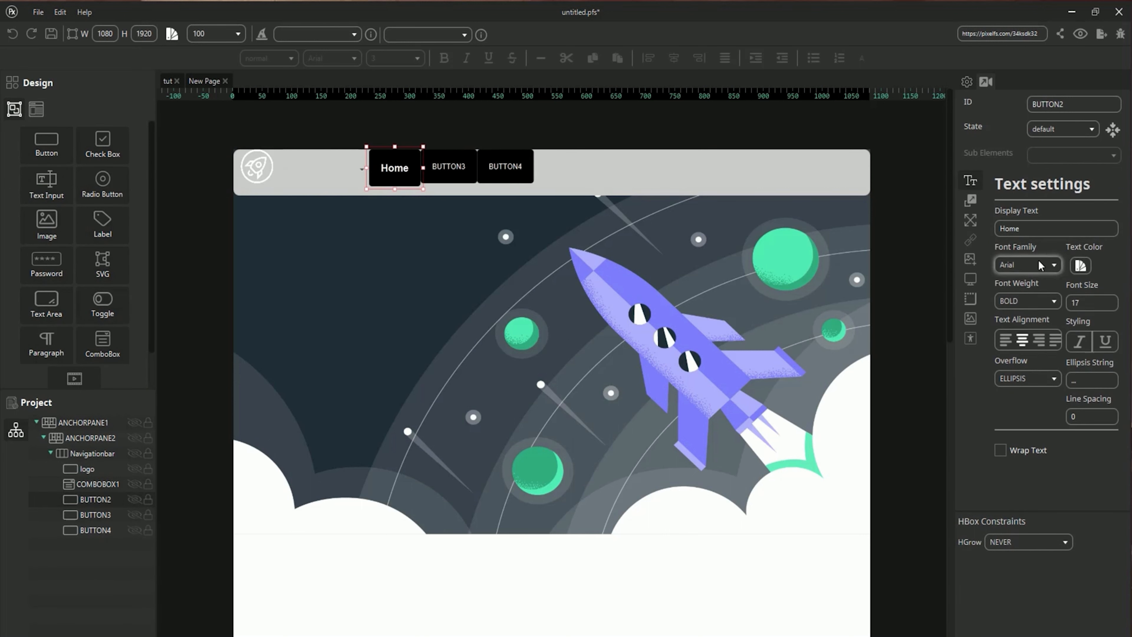
left_click(1039, 261)
- Label the second new navigation button Download with font size 17 and bold weight
left_click(450, 167)
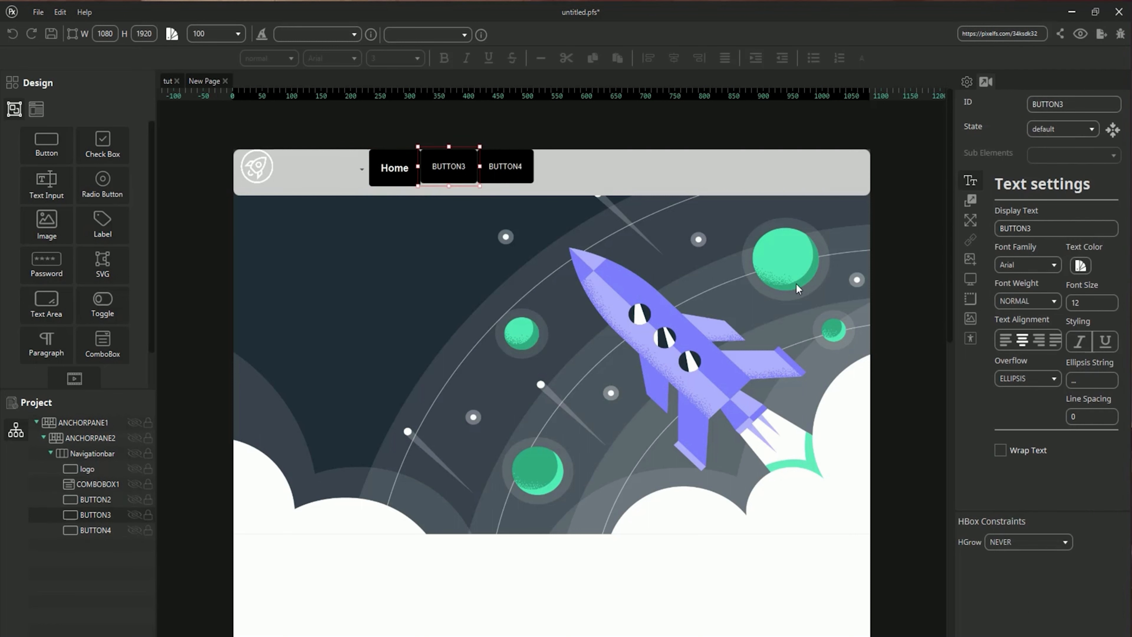
left_click_drag(1084, 303, 990, 287)
type("17")
left_click_drag(1037, 228, 894, 205)
type("Download")
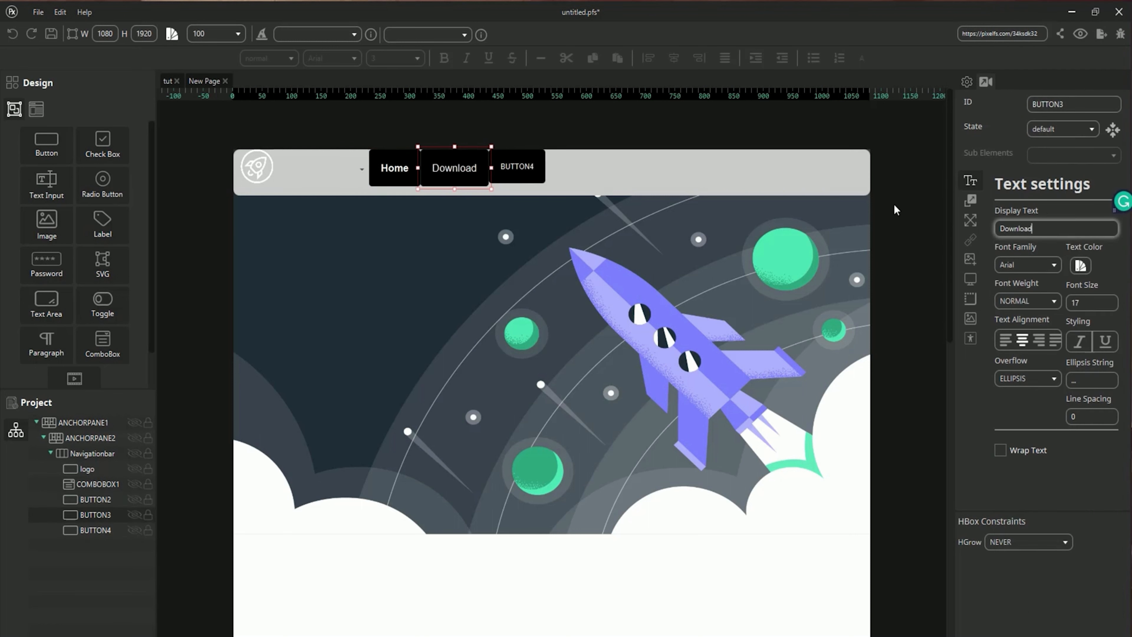
left_click(1034, 301)
left_click(1042, 295)
- Label the third new navigation button About with font size 17 and bold weight
left_click(520, 167)
left_click_drag(1039, 228, 824, 207)
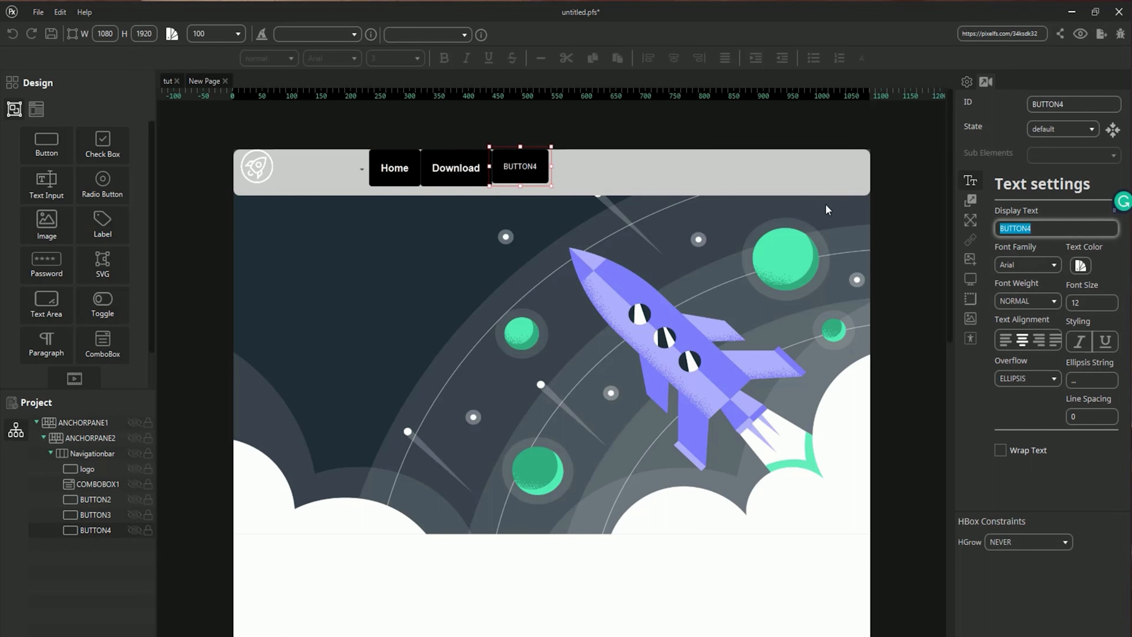
type("About")
left_click(1043, 306)
left_click(1042, 295)
left_click_drag(1083, 303, 1015, 286)
type("17")
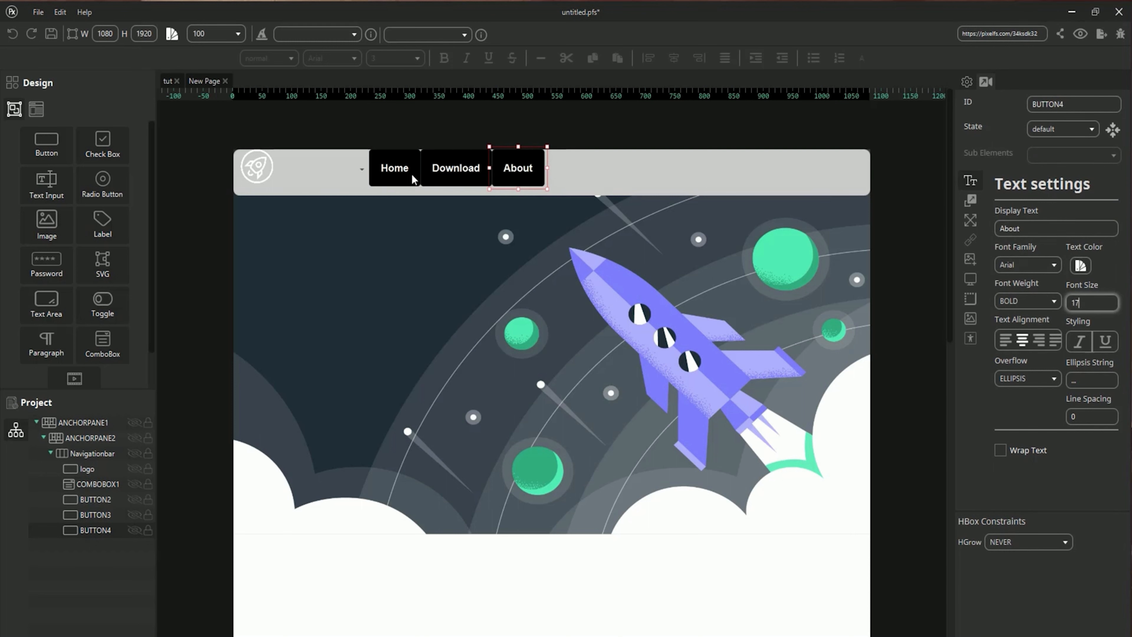
- Widen the Home, Download and About buttons in the navigation bar to spread their labels apart
left_click(413, 176)
left_click_drag(423, 168, 440, 168)
left_click(481, 170)
left_click(558, 172)
left_click_drag(509, 168, 596, 170)
- Set the background opacity of the Home, Download and About buttons and of the navigation bar to 0
left_click(404, 171)
left_click(972, 319)
left_click(1007, 220)
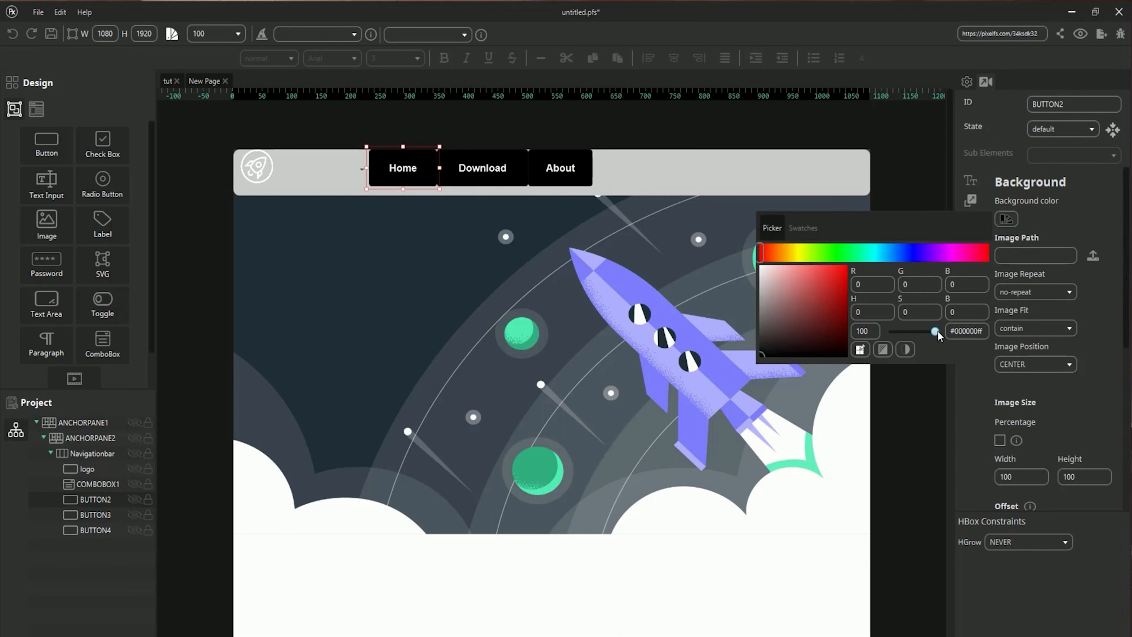
left_click(483, 173)
left_click_drag(935, 333, 890, 333)
left_click(1009, 221)
left_click(562, 186)
left_click(1008, 220)
left_click(673, 178)
left_click(1007, 220)
- Give the rocket logo in the navigation bar a top margin of 10 and a left margin of 5
left_click(256, 174)
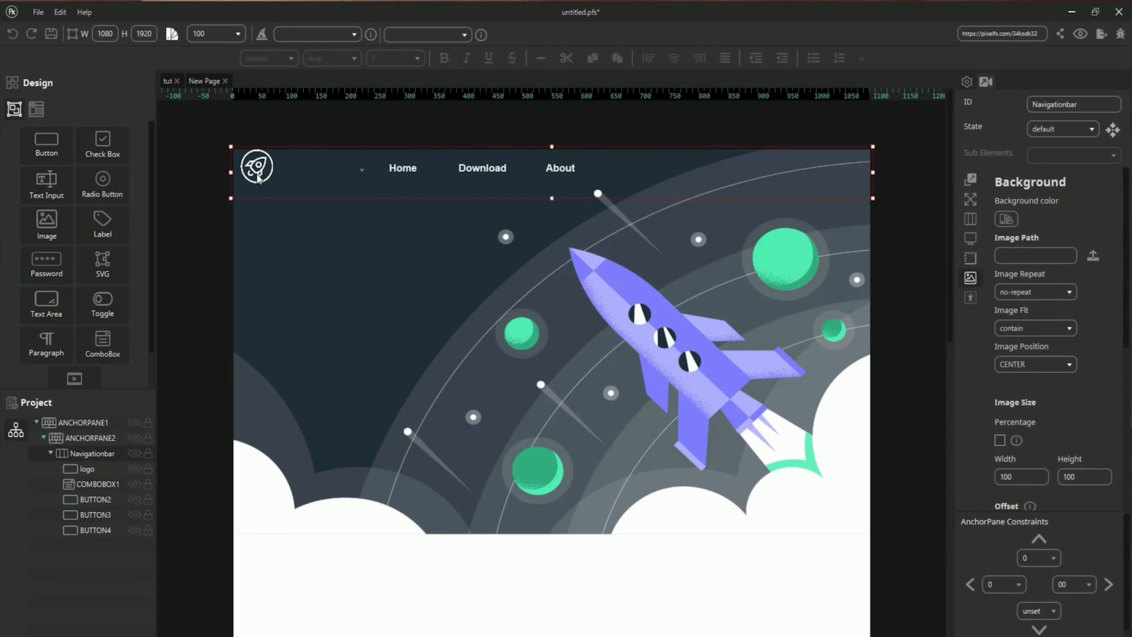
left_click(256, 171)
left_click(971, 201)
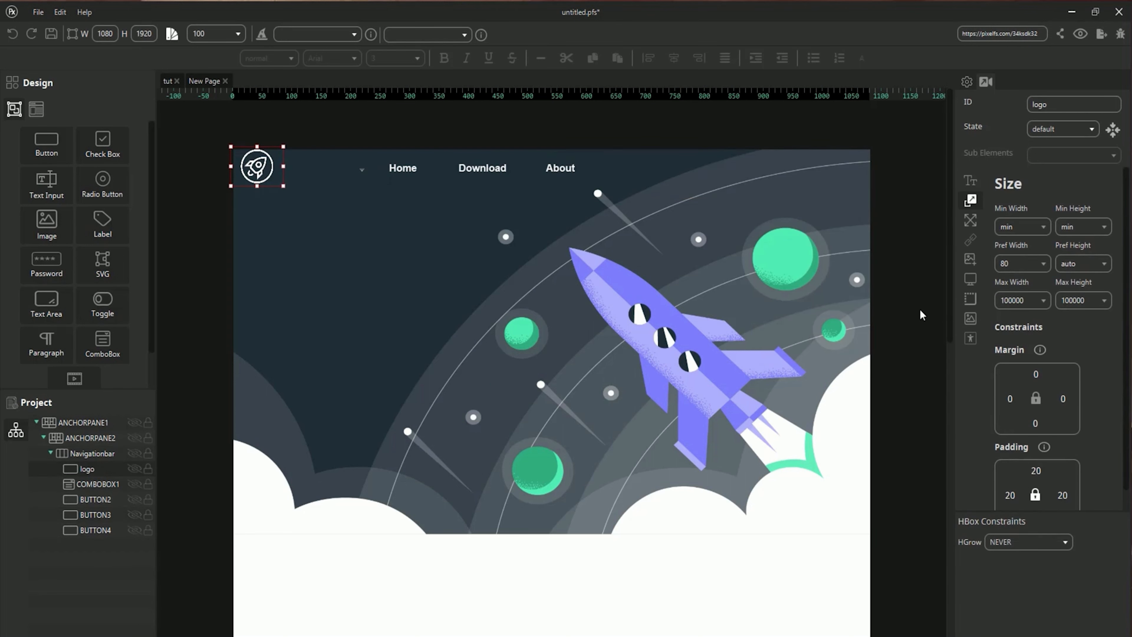
left_click(1036, 374)
type("10")
left_click(1010, 399)
type("5")
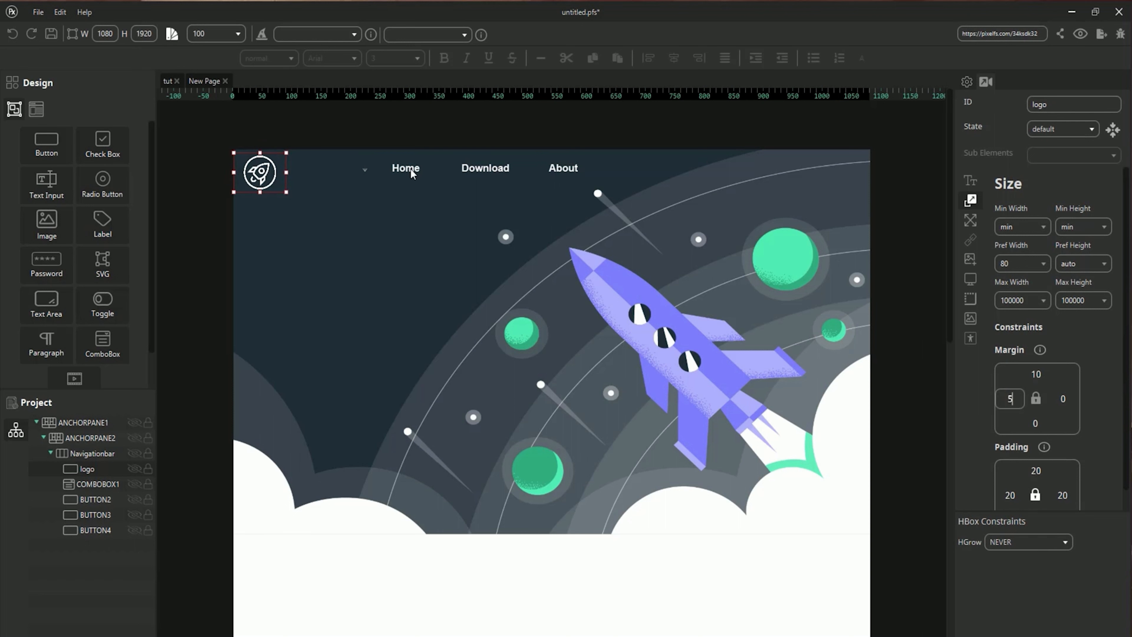
- Set the top margin of the Home, Download and About buttons to 5
left_click(411, 171)
left_click(1036, 374)
type("5")
left_click(479, 171)
left_click(1036, 374)
type("5")
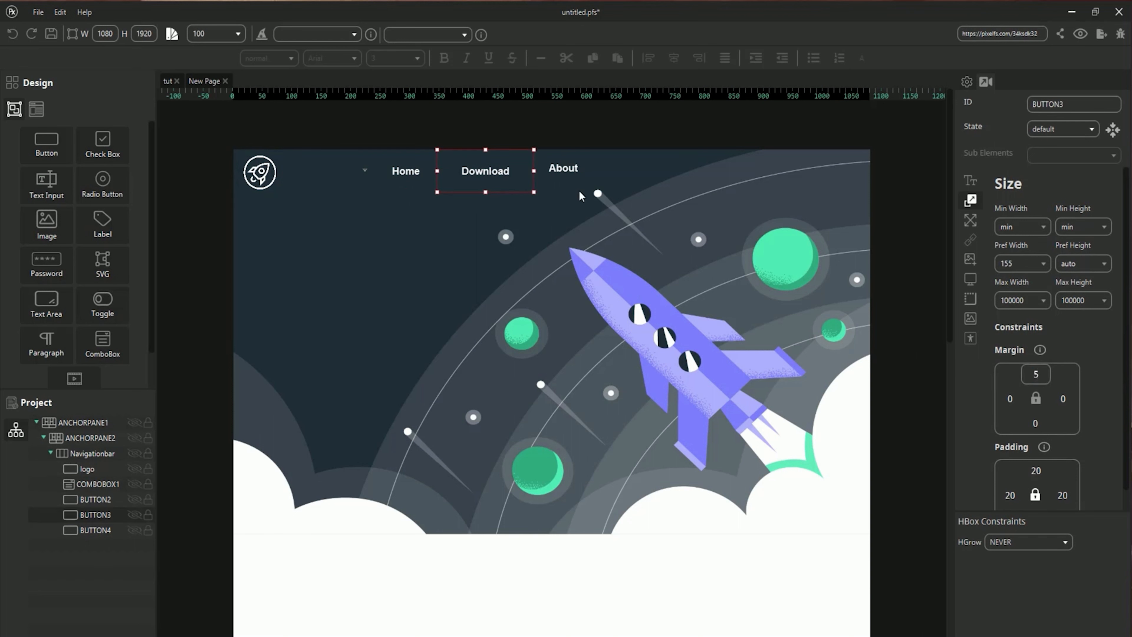
left_click(563, 169)
left_click(1035, 374)
type("5")
left_click(386, 233)
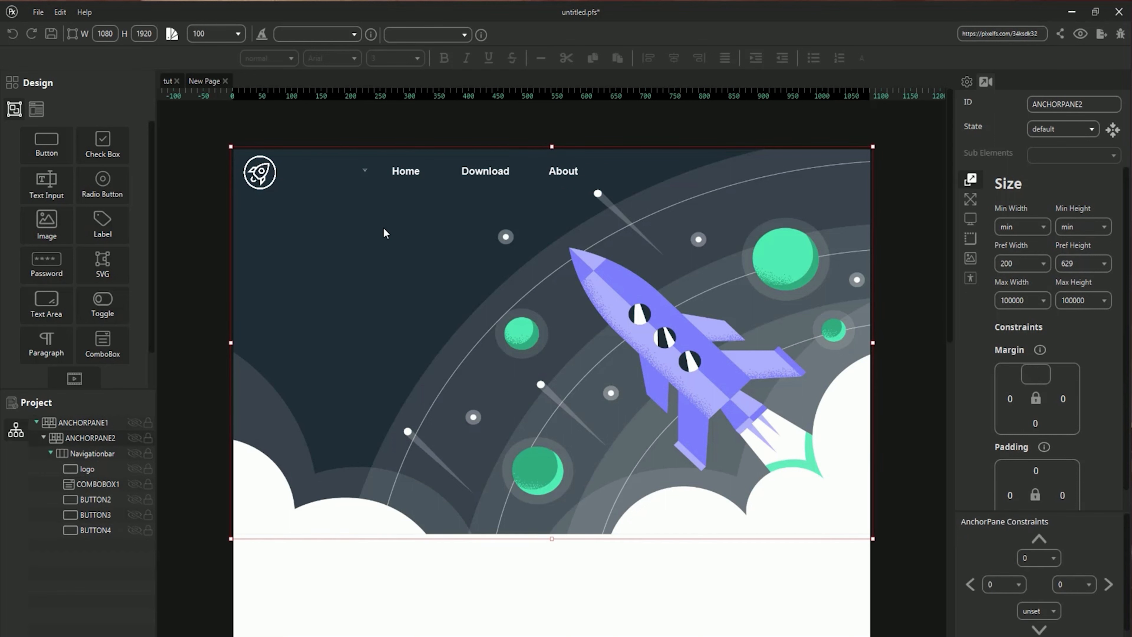
- Export the project as HTML and open the exported tut page in the browser
left_click(1104, 36)
left_click(521, 460)
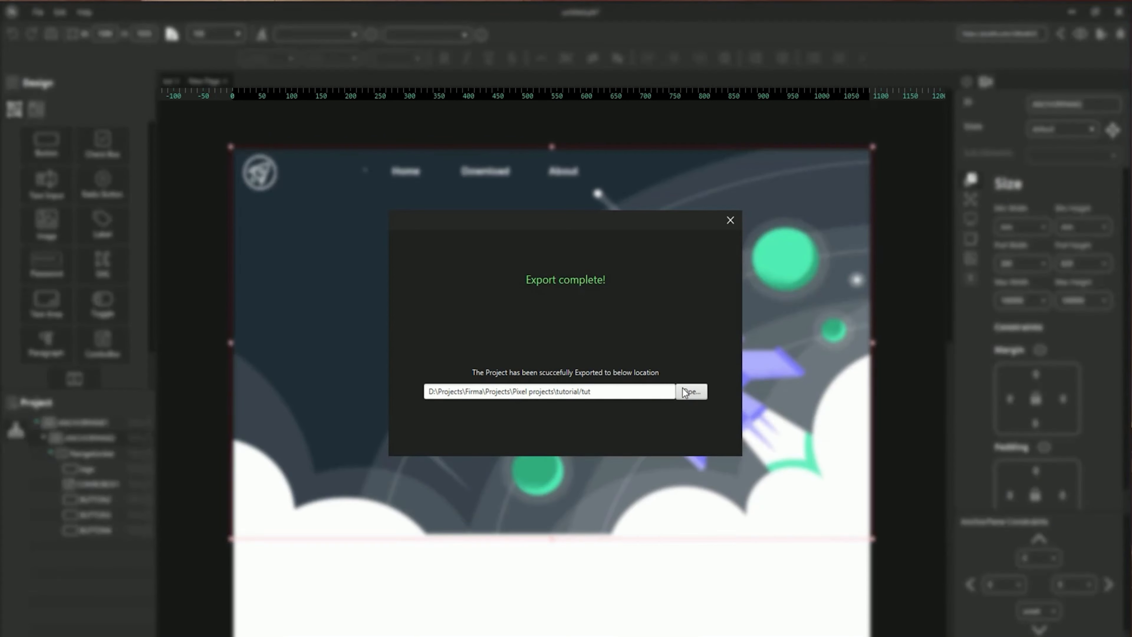
left_click(685, 392)
double_click(552, 262)
left_click(553, 340)
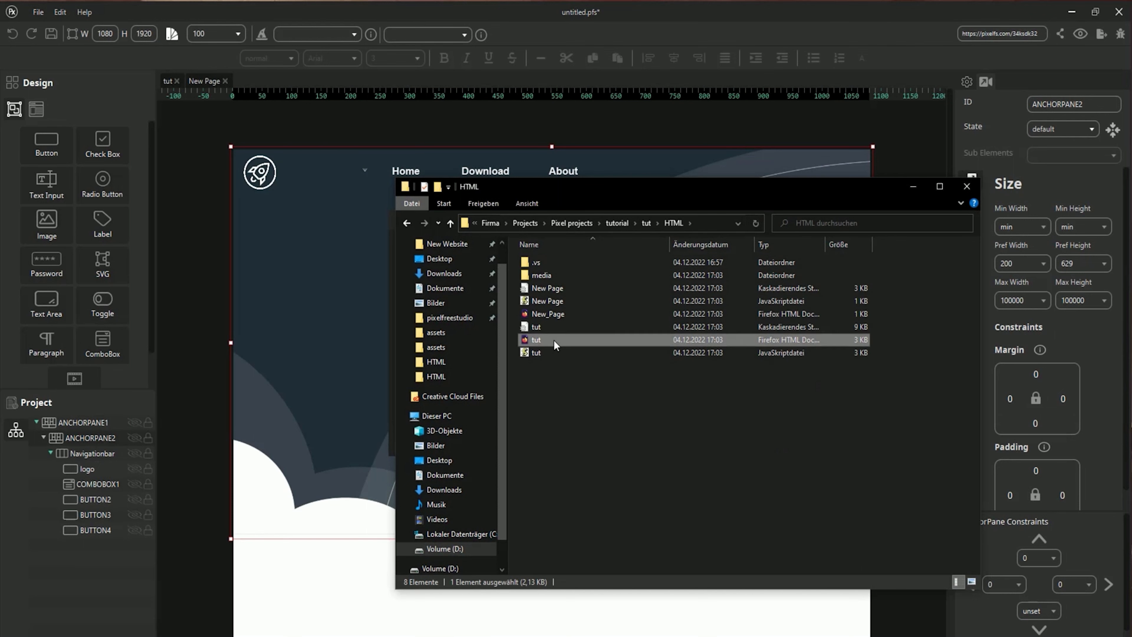
double_click(553, 340)
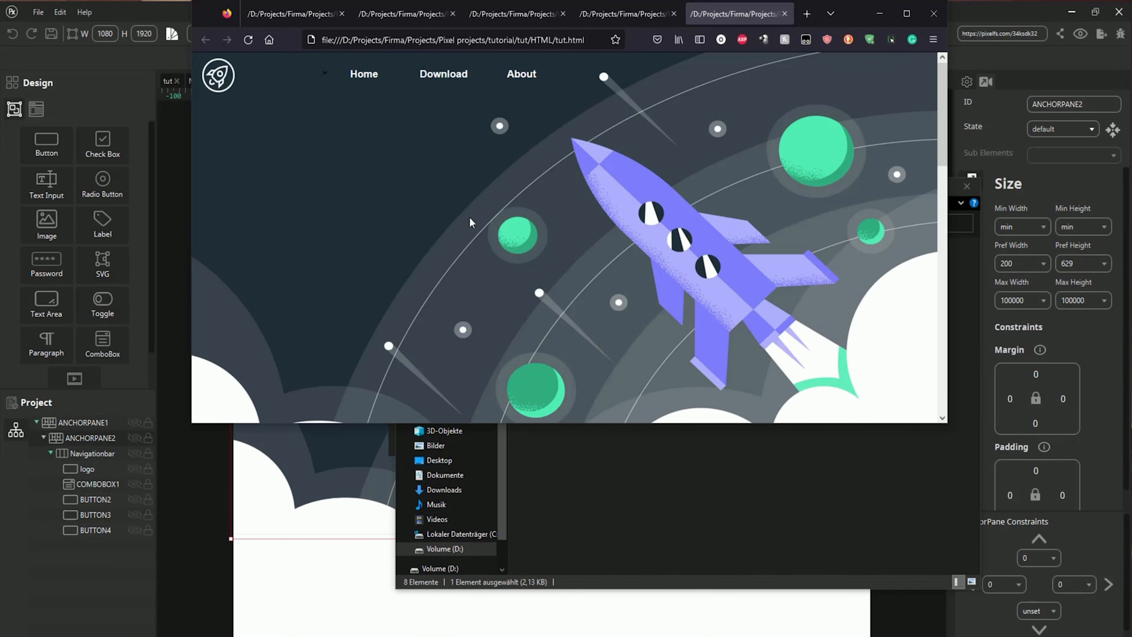
- Test the navigation bar's dropdown on the exported page and return to the design in PixelFree Studio
left_click(325, 73)
left_click(438, 205)
left_click(879, 14)
left_click(913, 186)
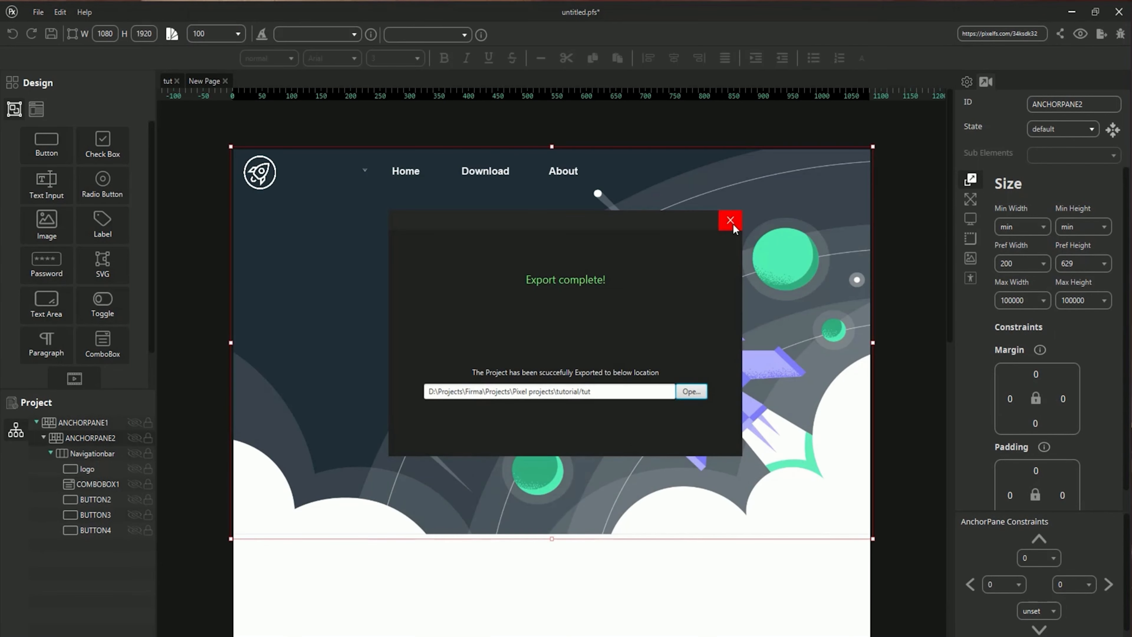
left_click(730, 220)
- Make the dropdown beside the logo in the navigation bar invisible
left_click(311, 172)
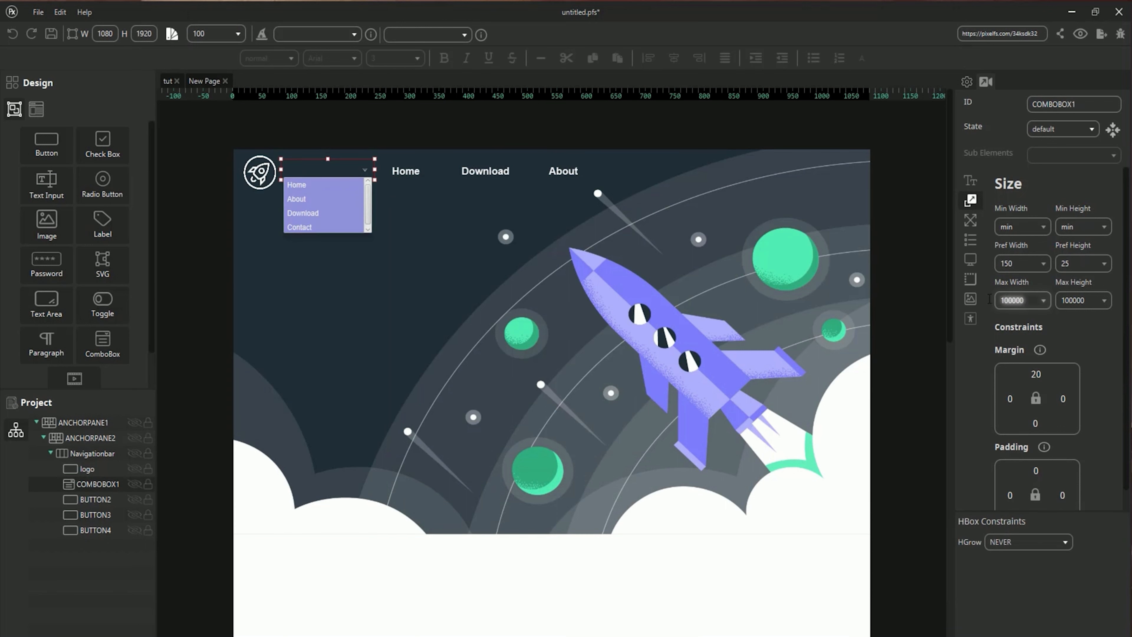
left_click(970, 259)
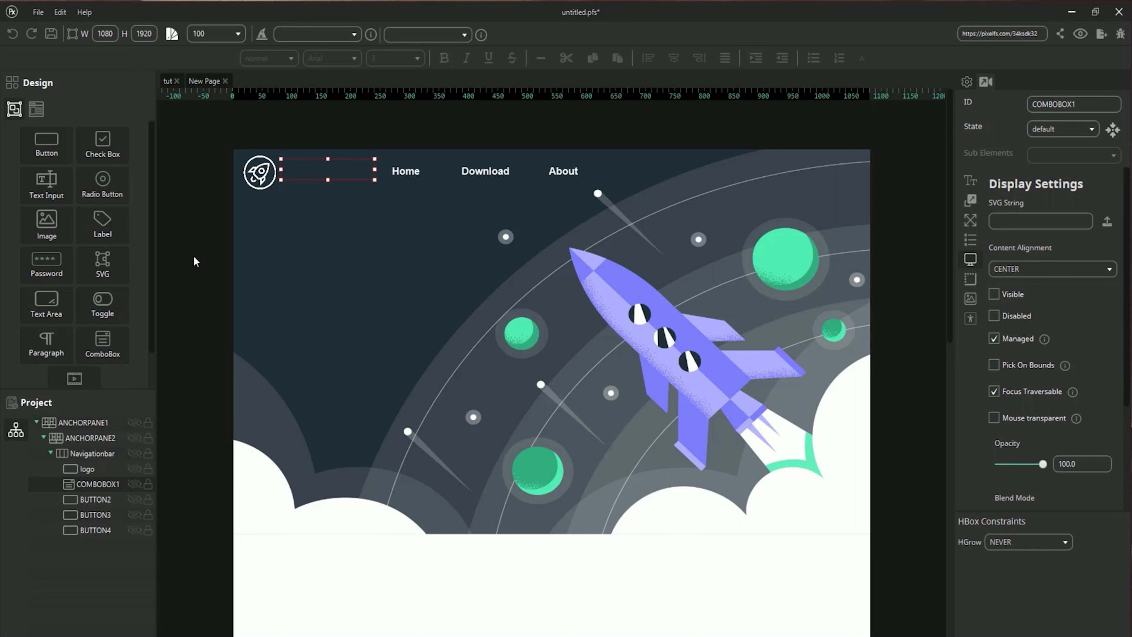
- Add a VBox beside the rocket in the header and fill it with two labels, a paragraph and a button
left_click(36, 108)
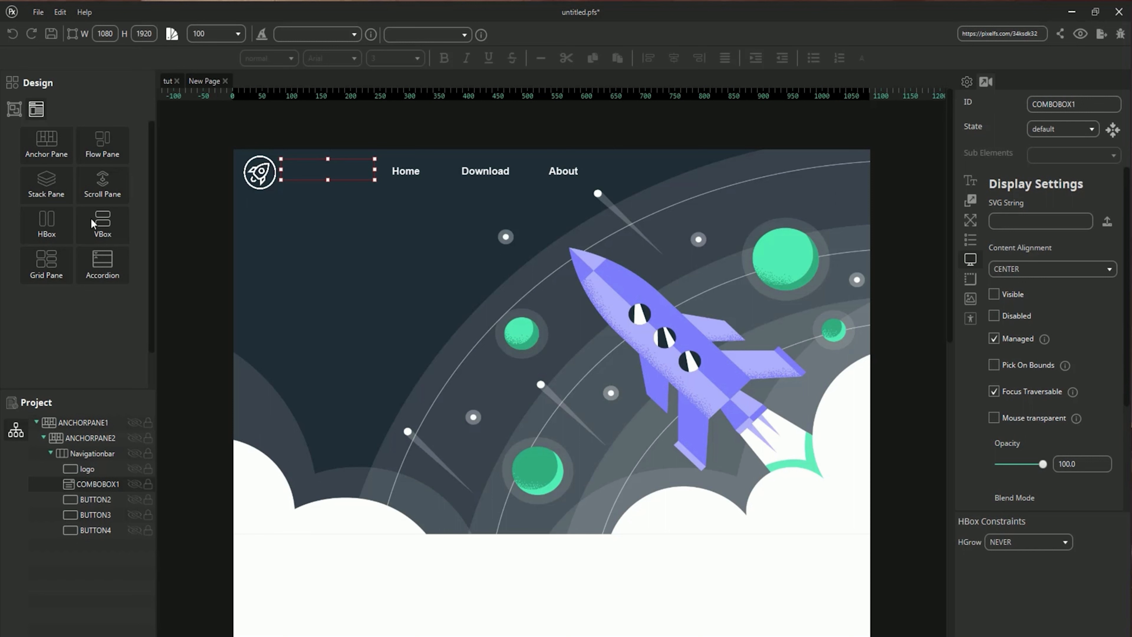
left_click_drag(93, 223, 386, 408)
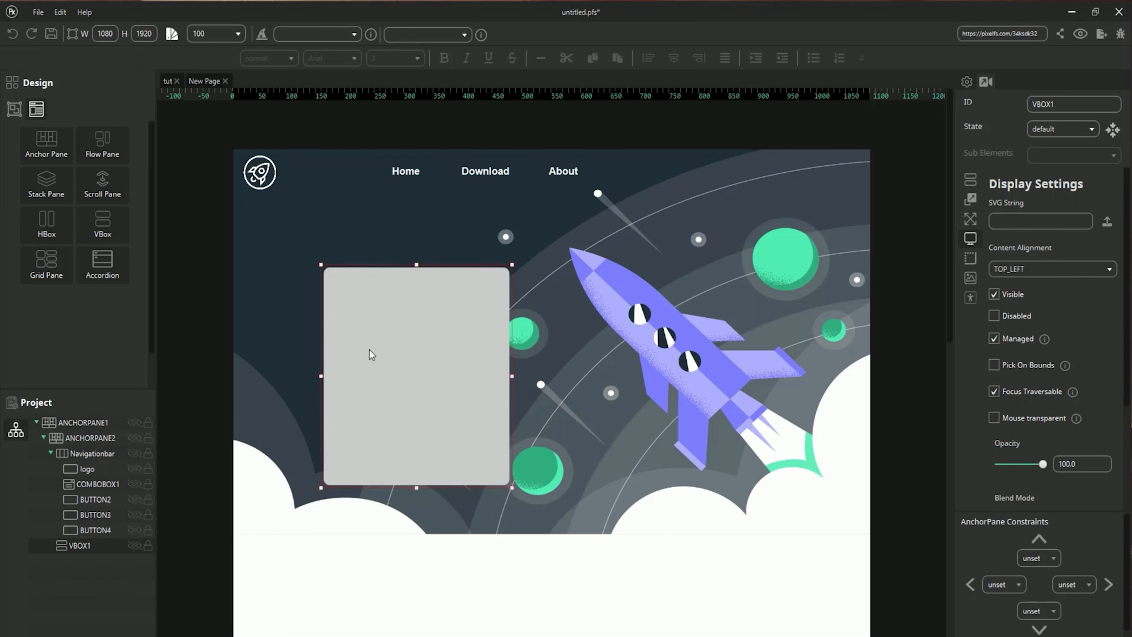
left_click(14, 109)
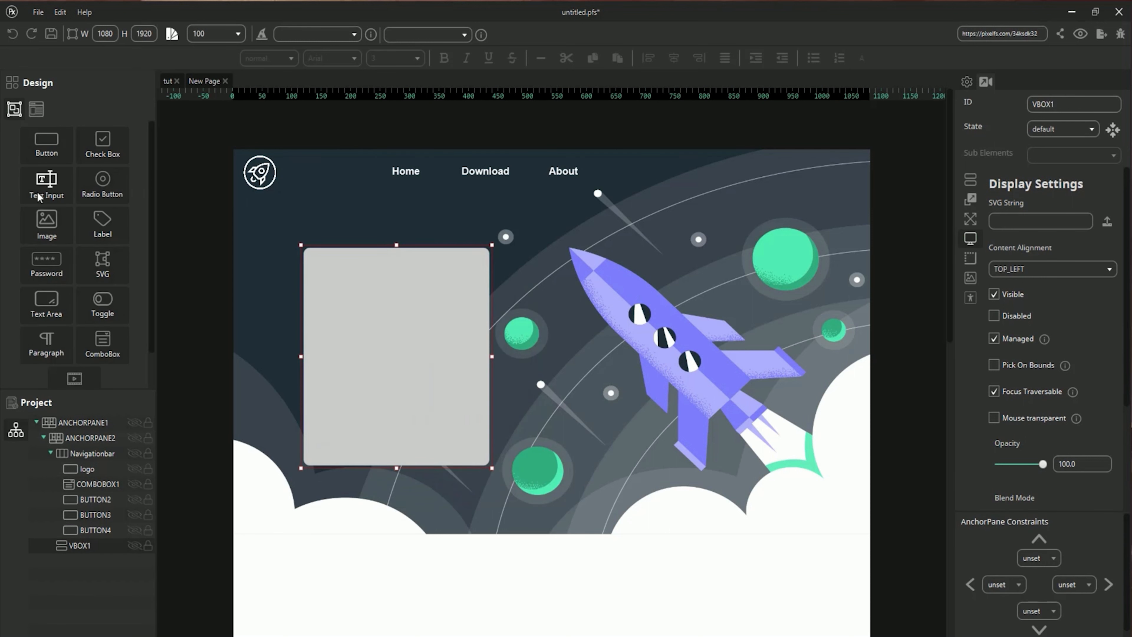
scroll(43, 201, "down", 1)
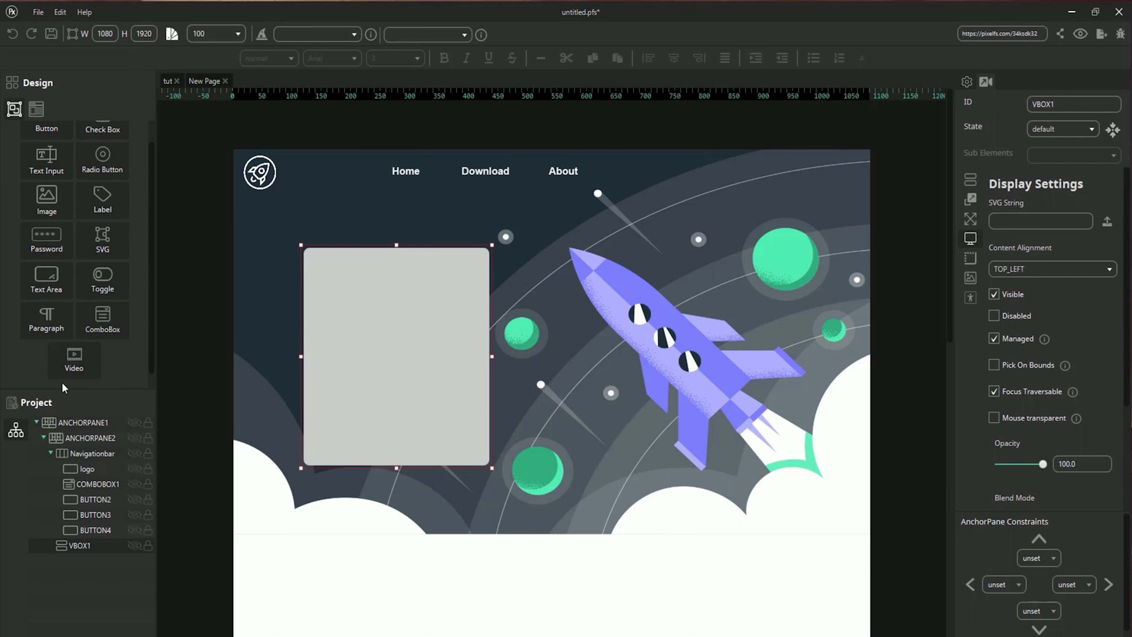
left_click_drag(106, 211, 357, 379)
scroll(78, 300, "up", 1)
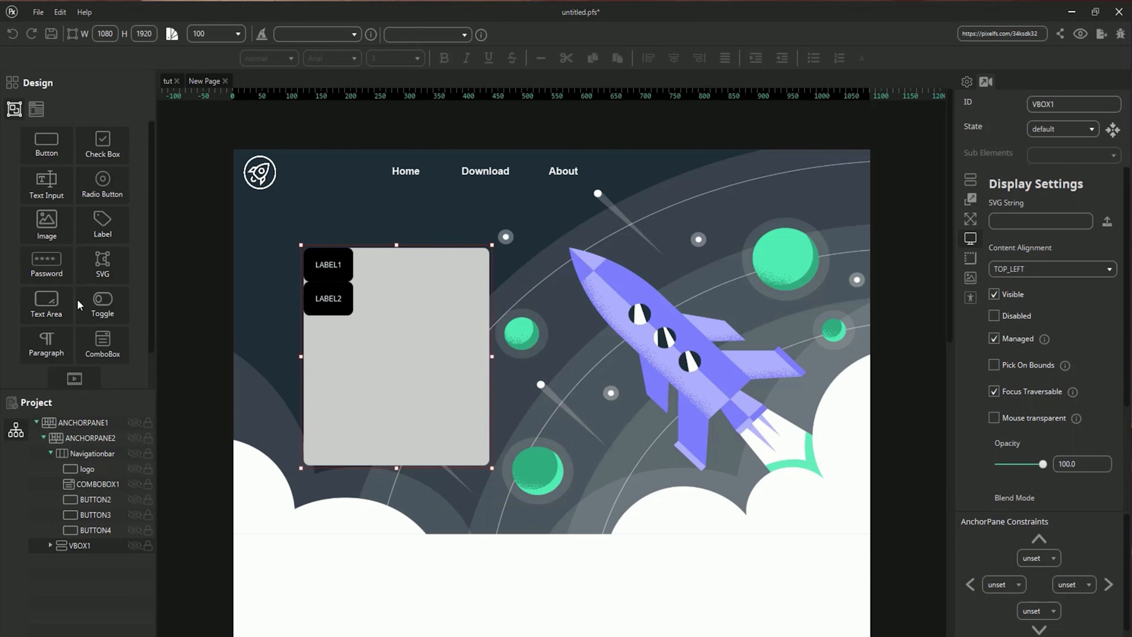
left_click_drag(56, 344, 369, 381)
left_click_drag(48, 145, 398, 452)
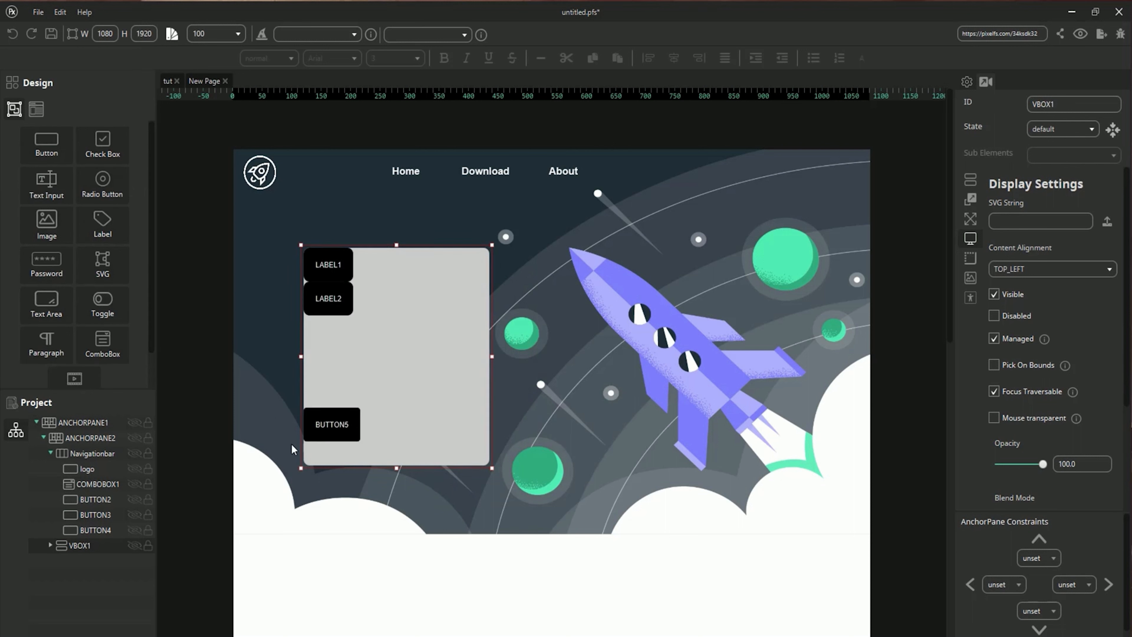
- Set the VBox's background opacity to 0 and its spacing to 10
left_click(970, 278)
left_click(1007, 220)
left_click_drag(935, 332, 889, 332)
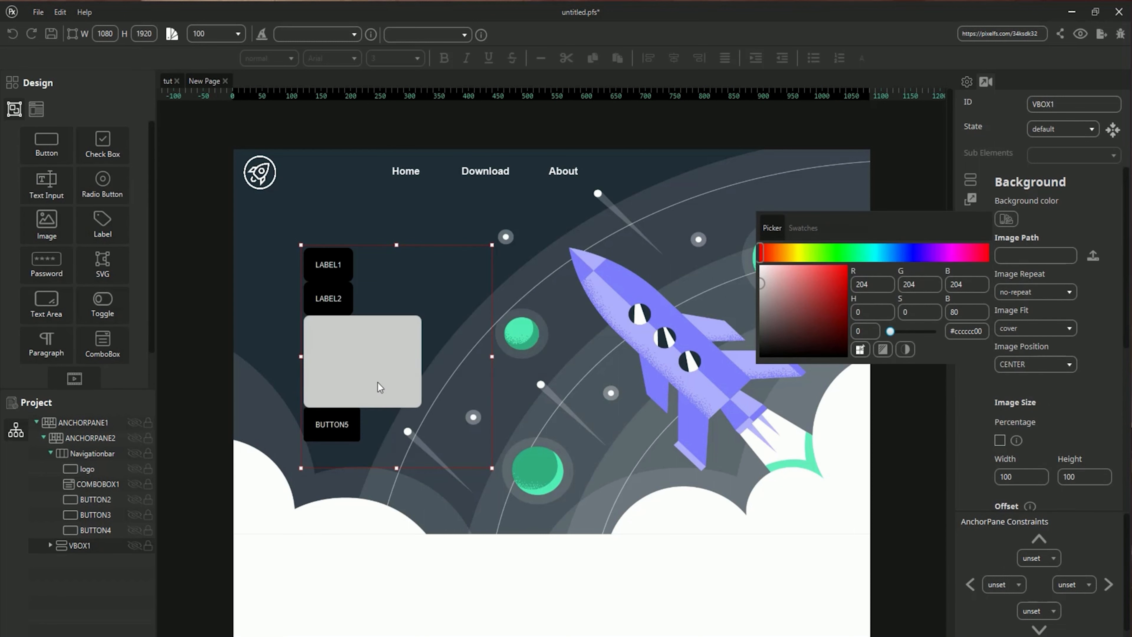
left_click(337, 263)
left_click(330, 268)
left_click(400, 444)
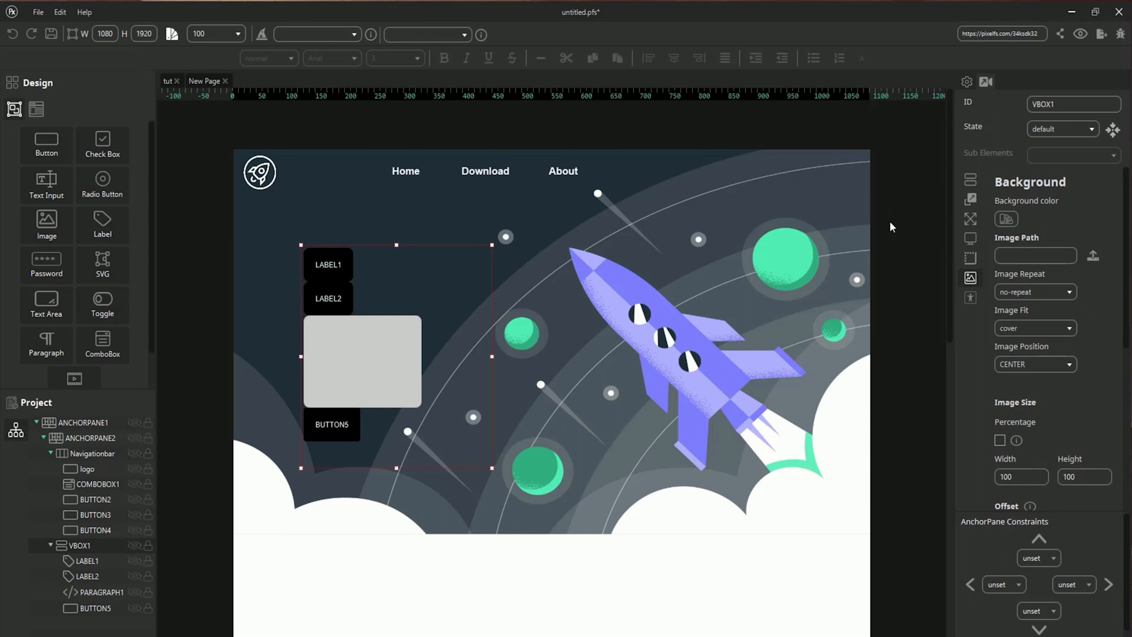
left_click(970, 180)
type("10")
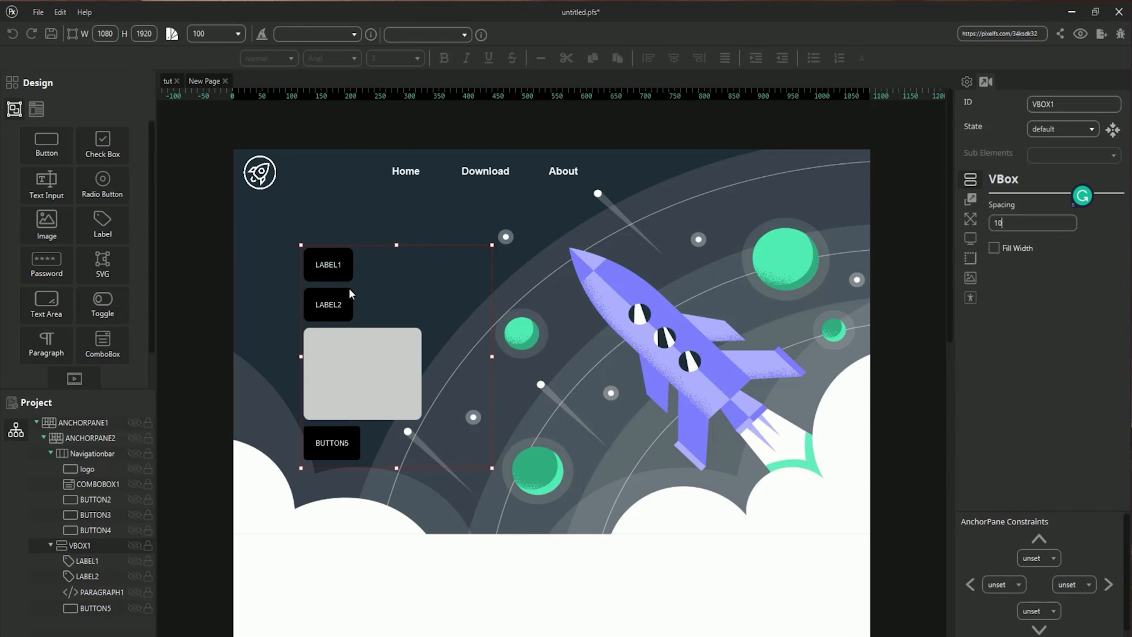
- Change the first label's text to "Grow you" with font size 20 and bold weight
left_click(328, 264)
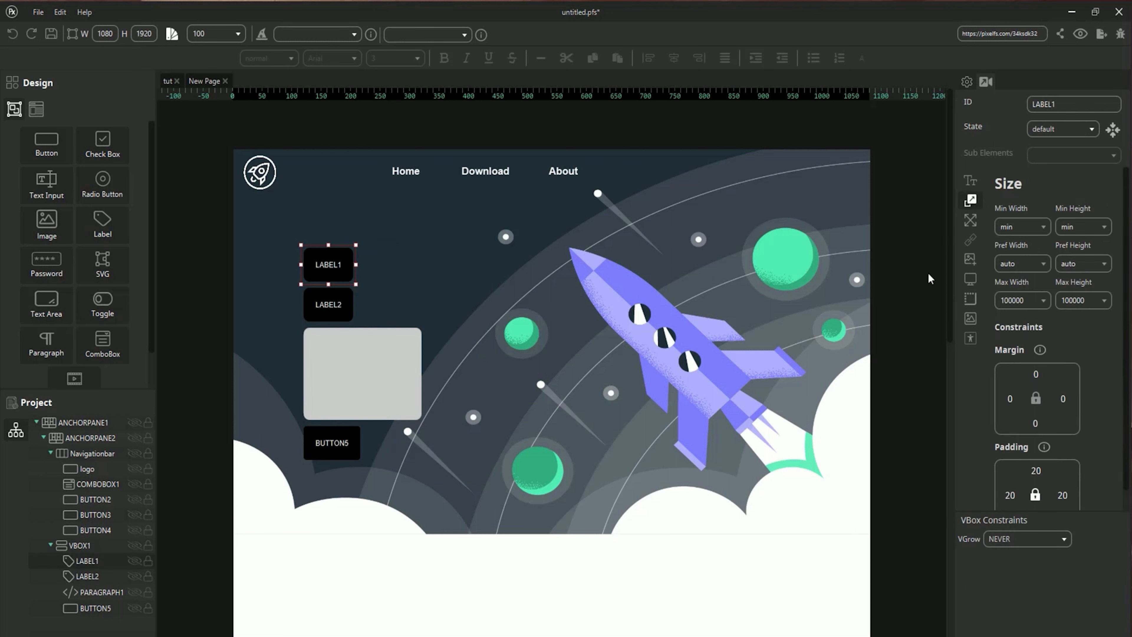
left_click(970, 181)
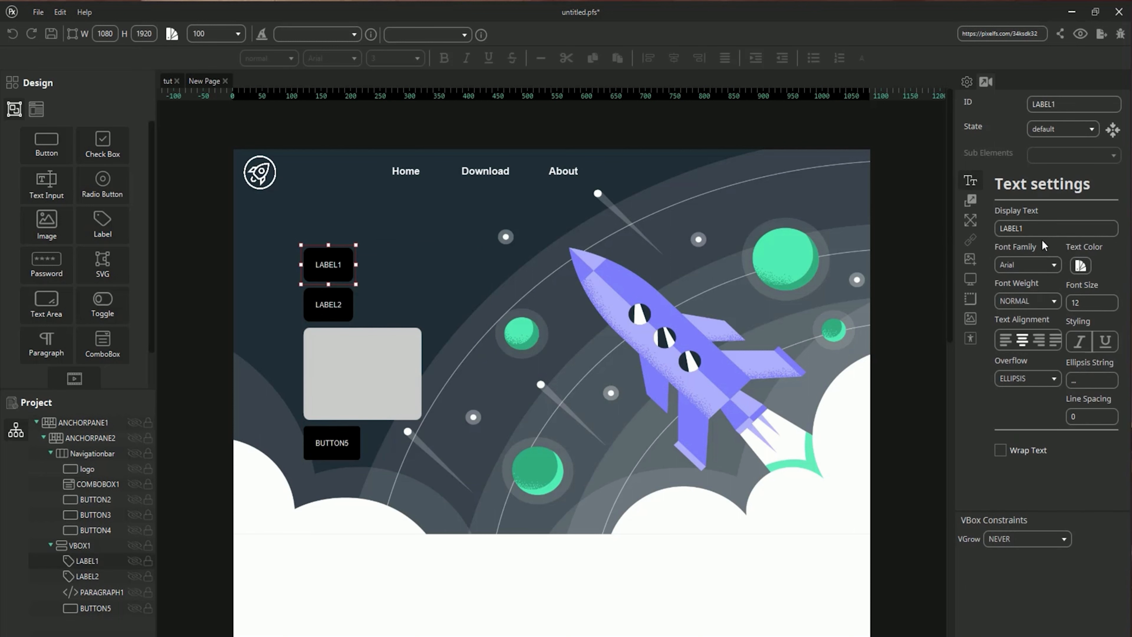
double_click(1063, 234)
type("Grow ")
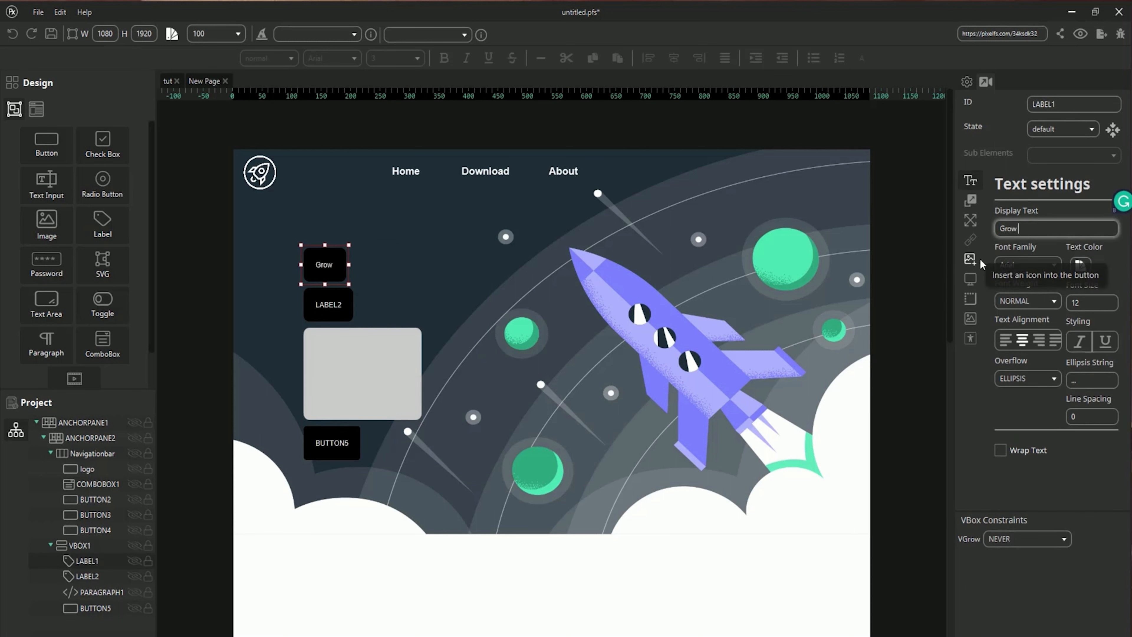
type("you")
left_click_drag(1084, 303, 1015, 287)
key("BackSpace")
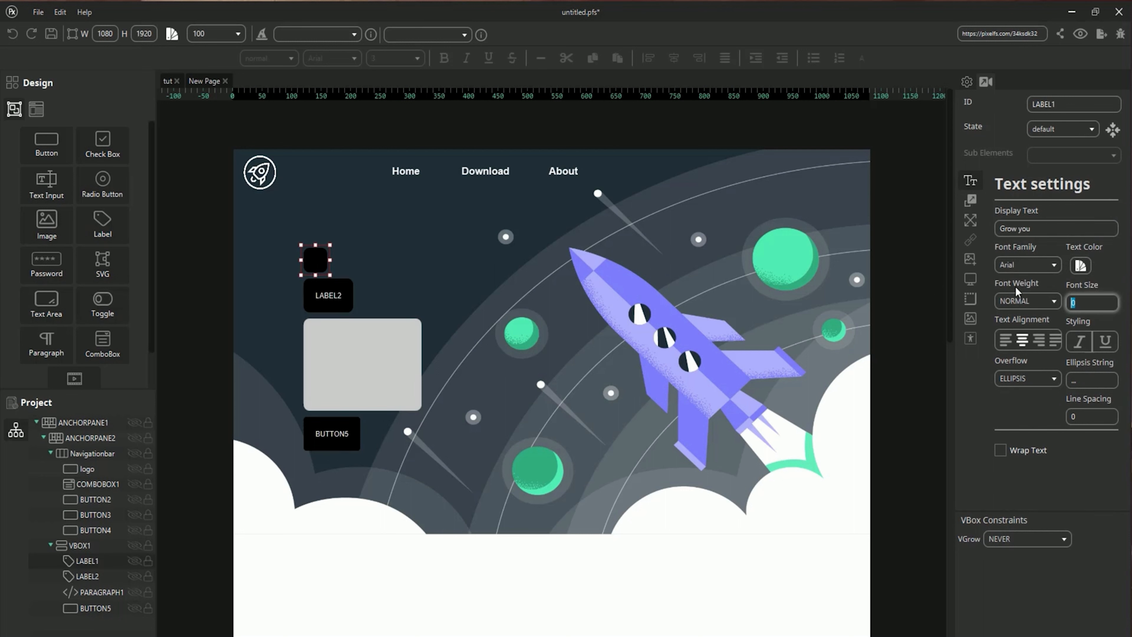
type("20")
left_click(1027, 303)
left_click(1017, 229)
- Set the padding of the "Grow you" label to 10 on all sides
left_click(971, 200)
scroll(1045, 414, "down", 3)
left_click_drag(1044, 450, 991, 438)
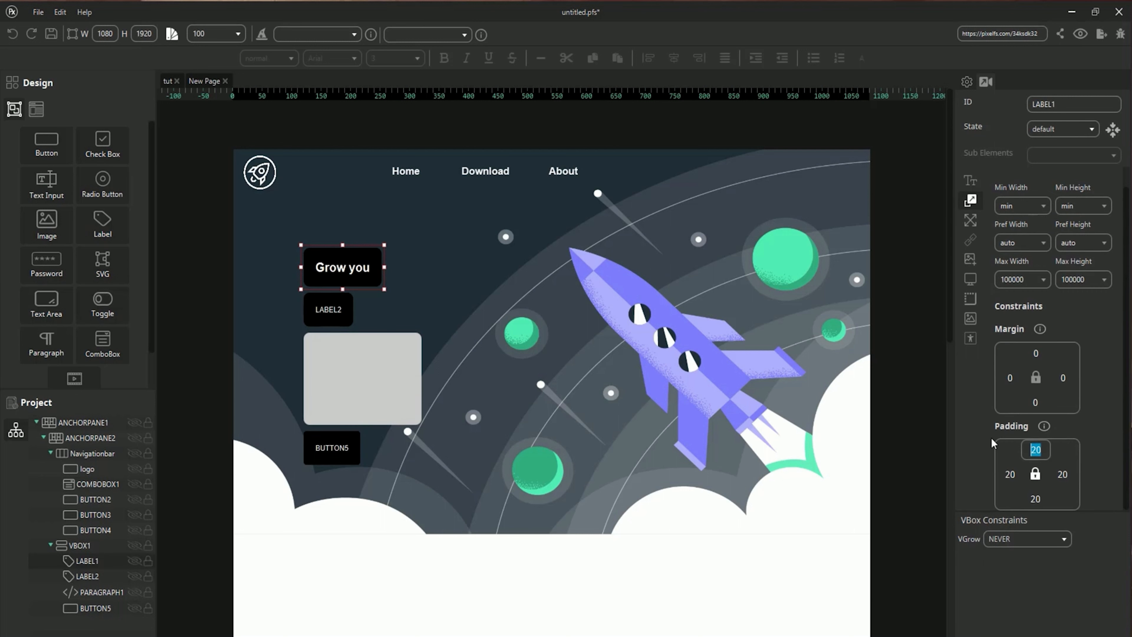
type("10")
- Change the second label's text to "Audience" in blue with font size 20 and bold weight, and set its padding to 10
left_click(339, 308)
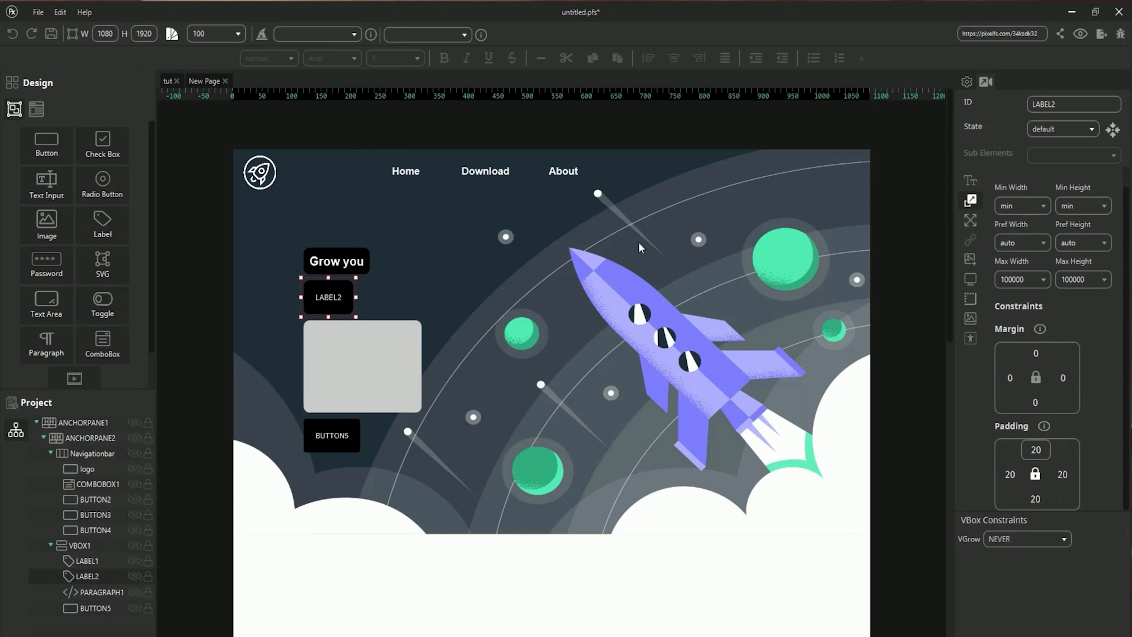
type("Audience")
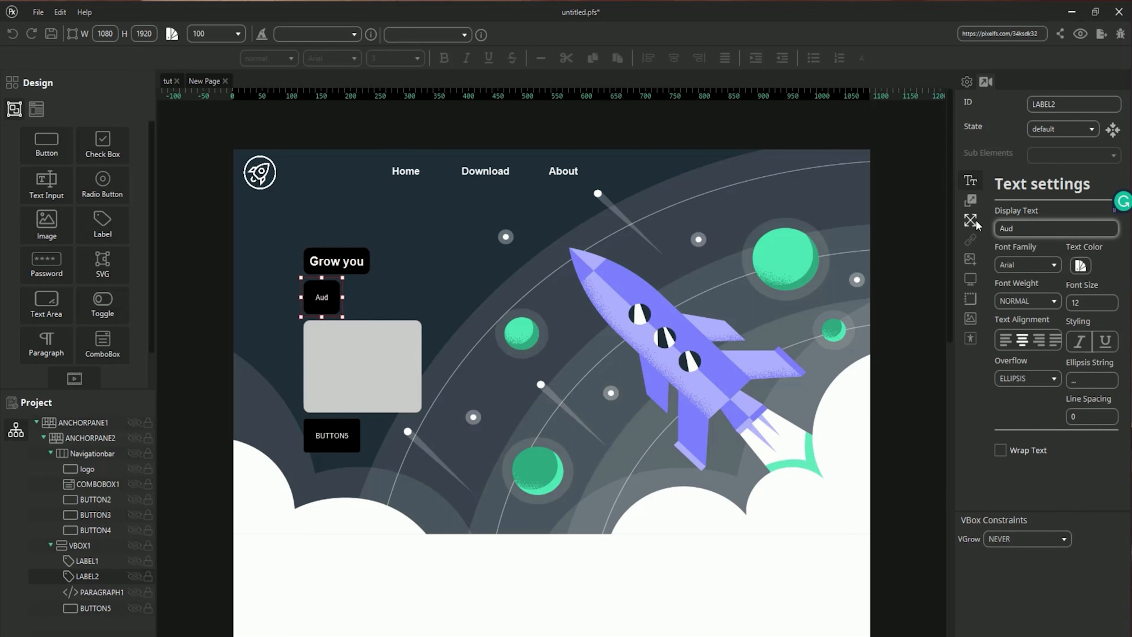
left_click(1076, 269)
left_click_drag(873, 301, 966, 301)
left_click_drag(878, 331, 910, 329)
left_click_drag(1084, 303, 1052, 294)
type("20")
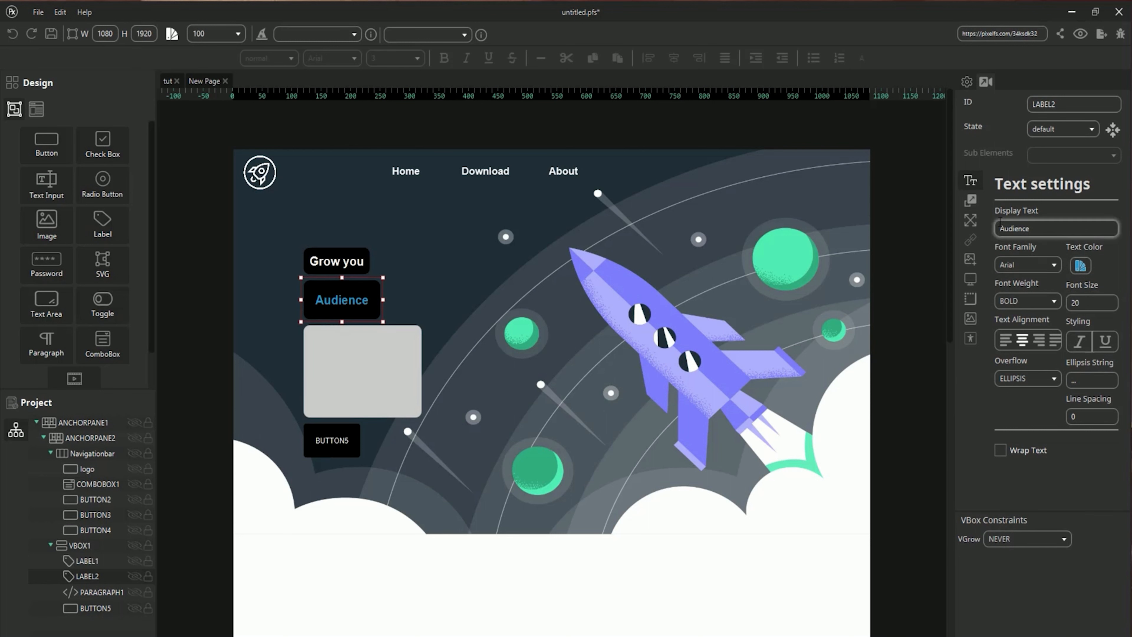
left_click(970, 200)
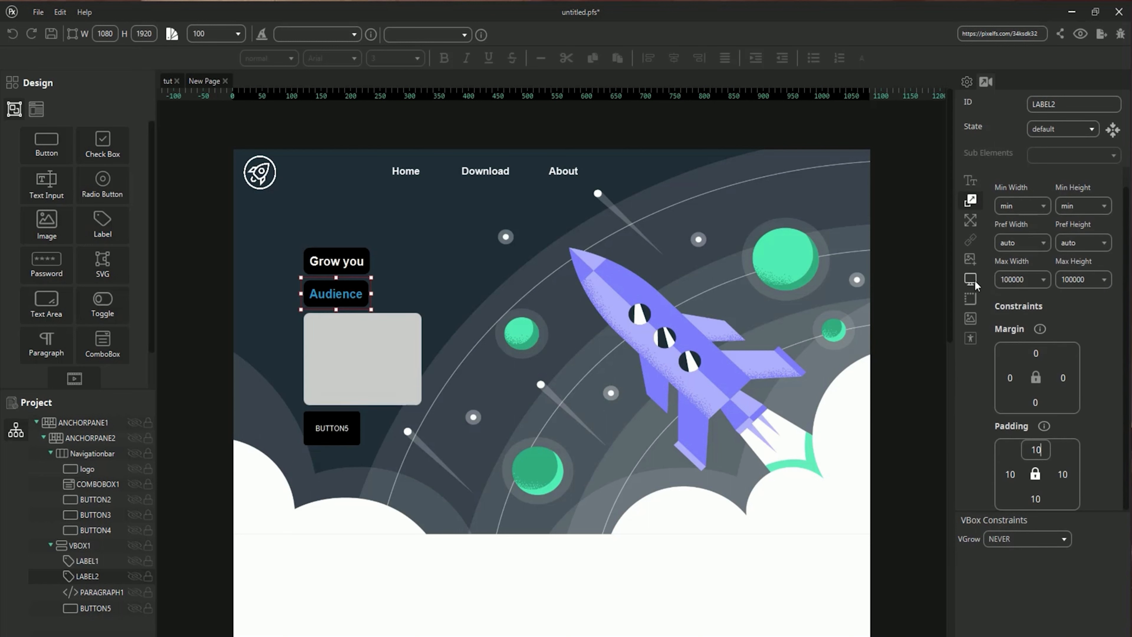
- Set the background opacity of the "Audience" and "Grow you" labels to 0
left_click(971, 319)
left_click(1006, 219)
left_click(336, 261)
left_click_drag(935, 332, 885, 332)
left_click(1006, 219)
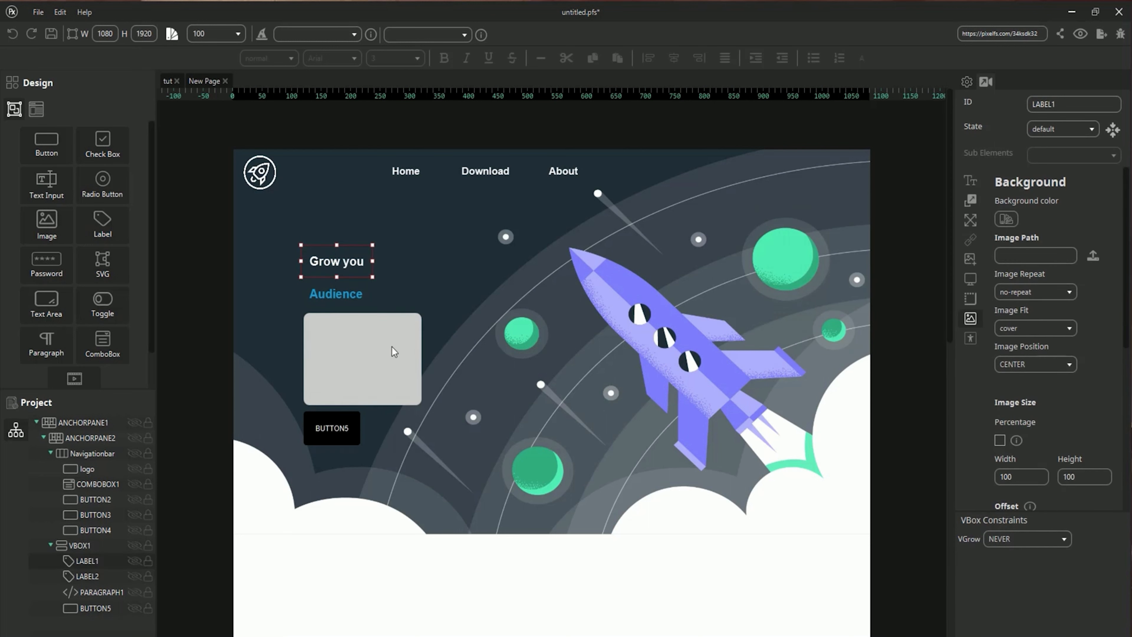
- Fill the paragraph with Lorem ipsum placeholder text and widen its box
left_click(392, 353)
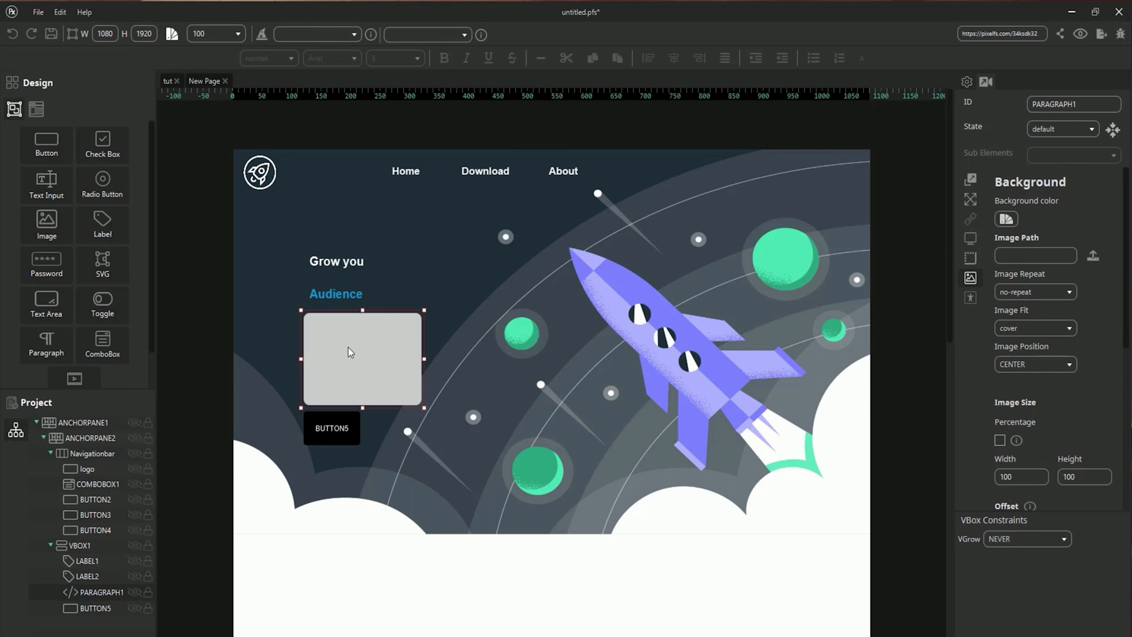
type("Lorem ipsum dolor sit amet, consetetur sadipscing elitr, sed diam nonumy eirmod tempor invidunt ut labore et dolore magna aliquyam erat, sed diam voluptua. At vero eos et accusam et justo duo dolores et ea rebum. Stet clita kasd gubergren, no sea takimata sanctus est Lorem ipsum dolor sit amet.")
left_click(463, 359)
left_click(417, 361)
left_click_drag(424, 359, 502, 363)
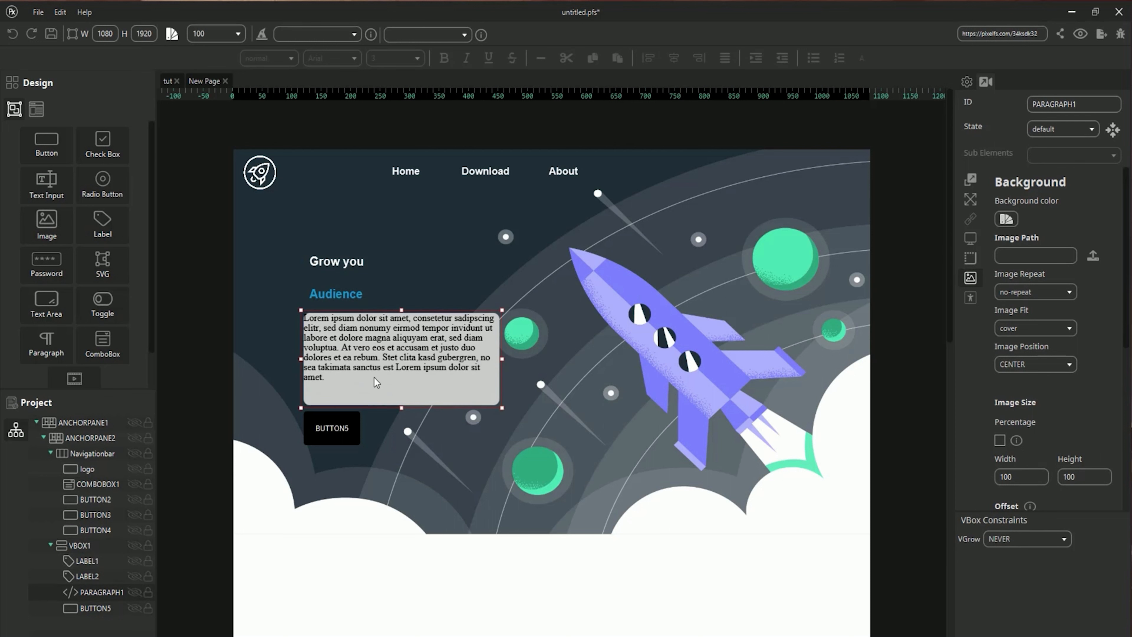
- Colour all of the paragraph's text white and set the paragraph's background opacity to 0
double_click(351, 380)
key("ctrl+a")
left_click(862, 58)
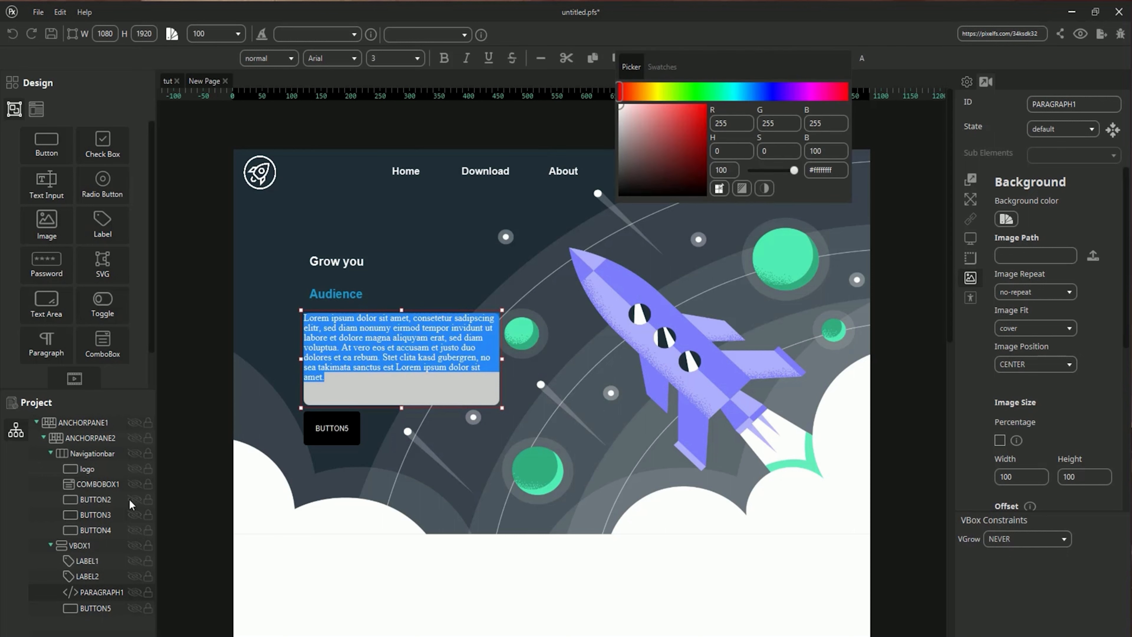
left_click(418, 389)
left_click(1006, 219)
left_click_drag(935, 331, 887, 332)
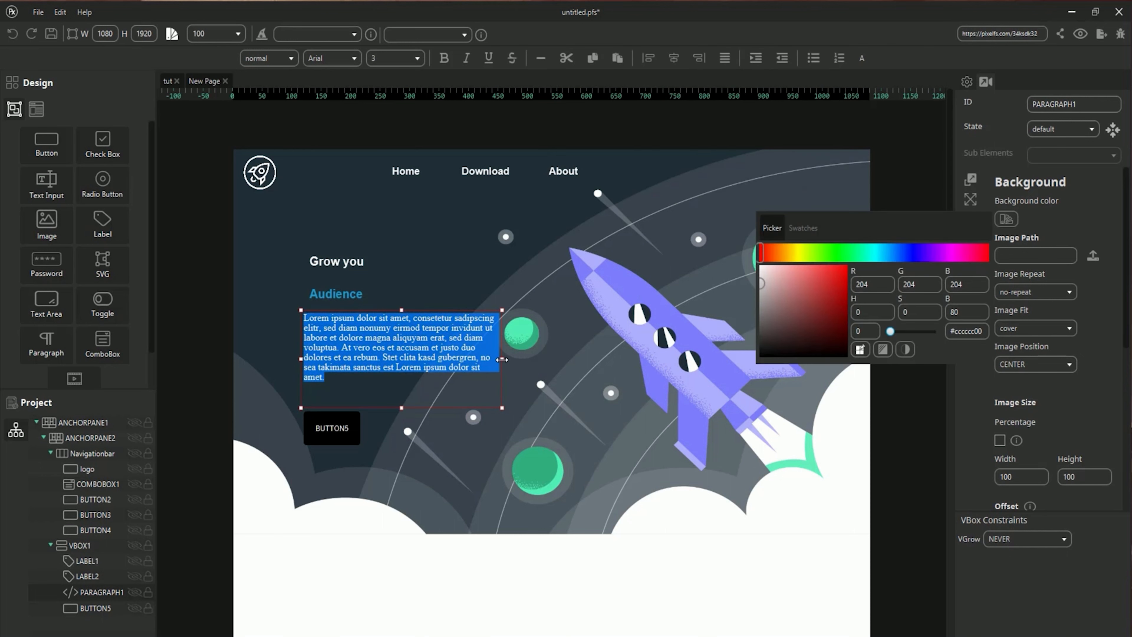
- Make the paragraph box narrower and slightly taller so the text wraps into a compact column
left_click_drag(502, 359, 450, 358)
left_click_drag(375, 408, 378, 428)
left_click_drag(450, 370, 433, 370)
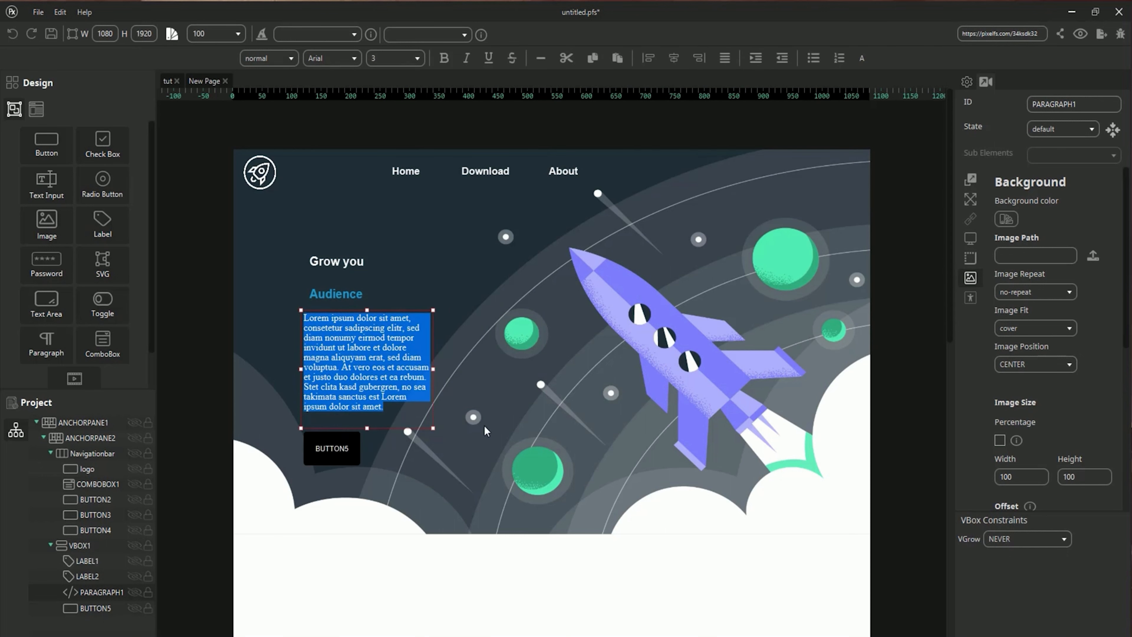
- Set the left margin of the Lorem ipsum paragraph and of the button below it to 10
left_click(488, 431)
left_click(971, 181)
double_click(1010, 377)
type("10")
left_click(339, 454)
double_click(1010, 378)
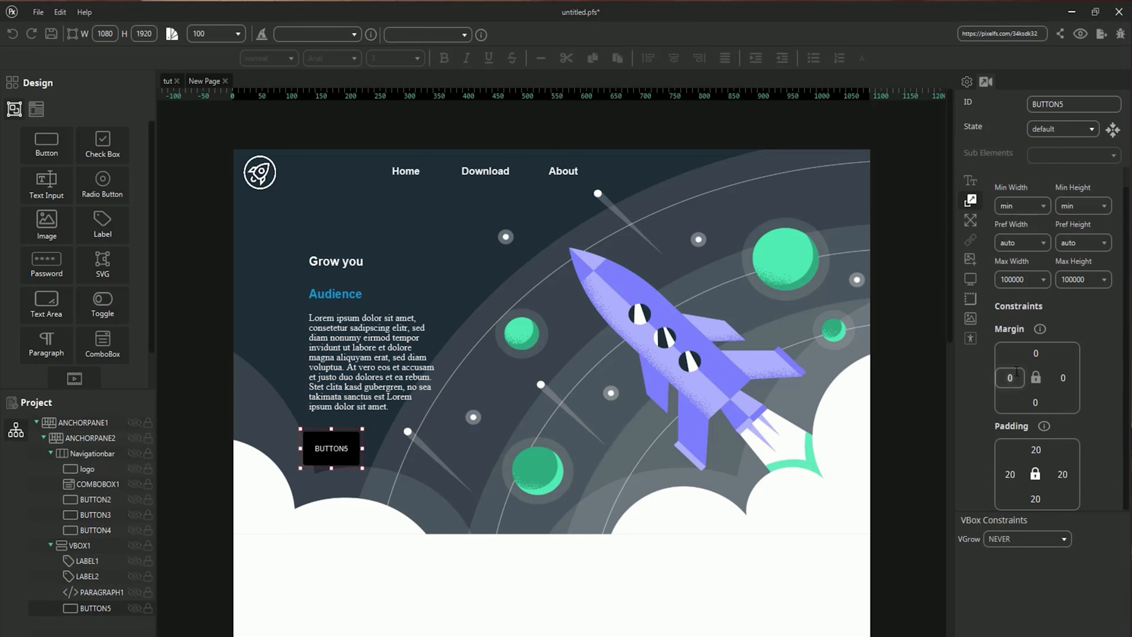
type("10")
left_click(80, 545)
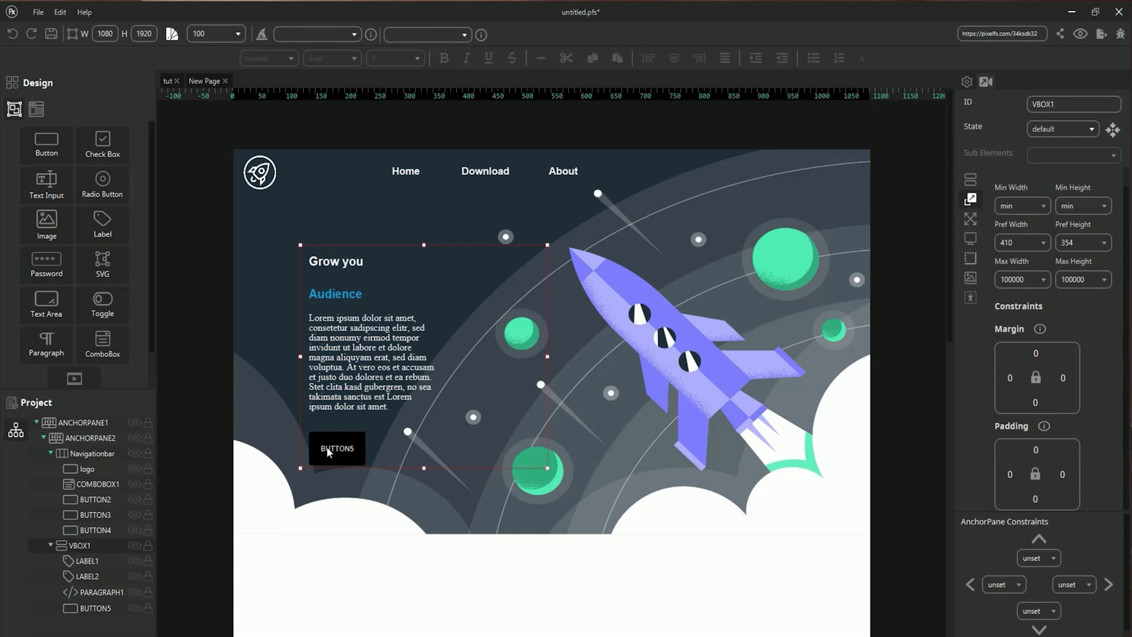
- Change the label of the button below the paragraph to "Explore" in bold text
left_click(330, 453)
left_click(970, 181)
double_click(1025, 228)
type("Explore")
left_click(1028, 299)
left_click(1018, 225)
- Give the Explore button a solid border with colour #4050ff and width 2
left_click(971, 299)
left_click(1098, 327)
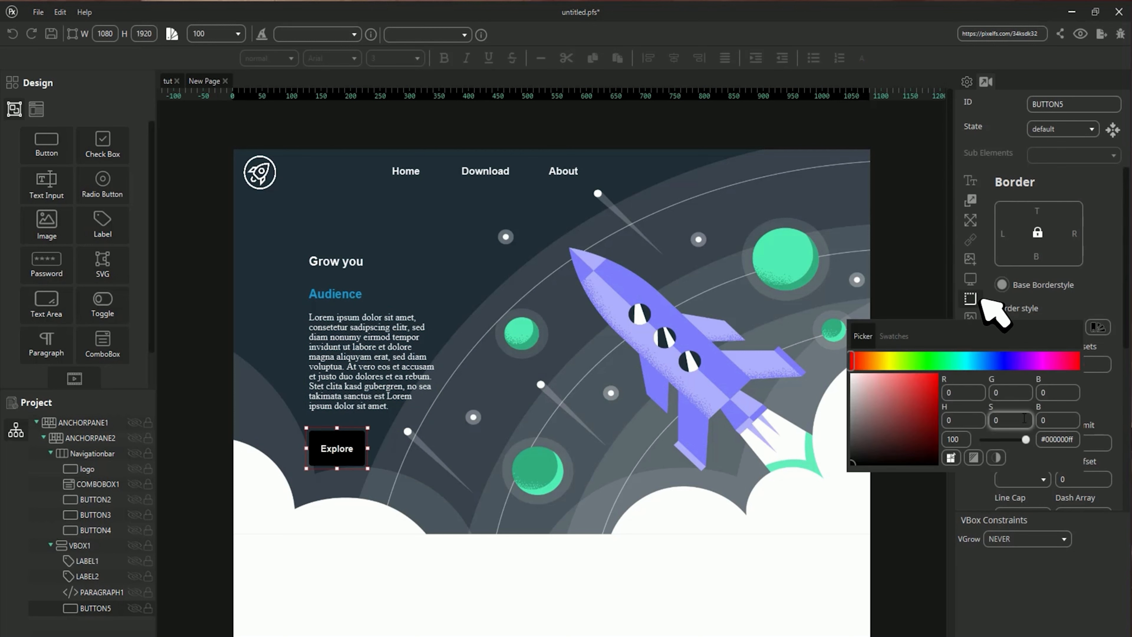
double_click(1057, 440)
type("#4050ff")
key("Return")
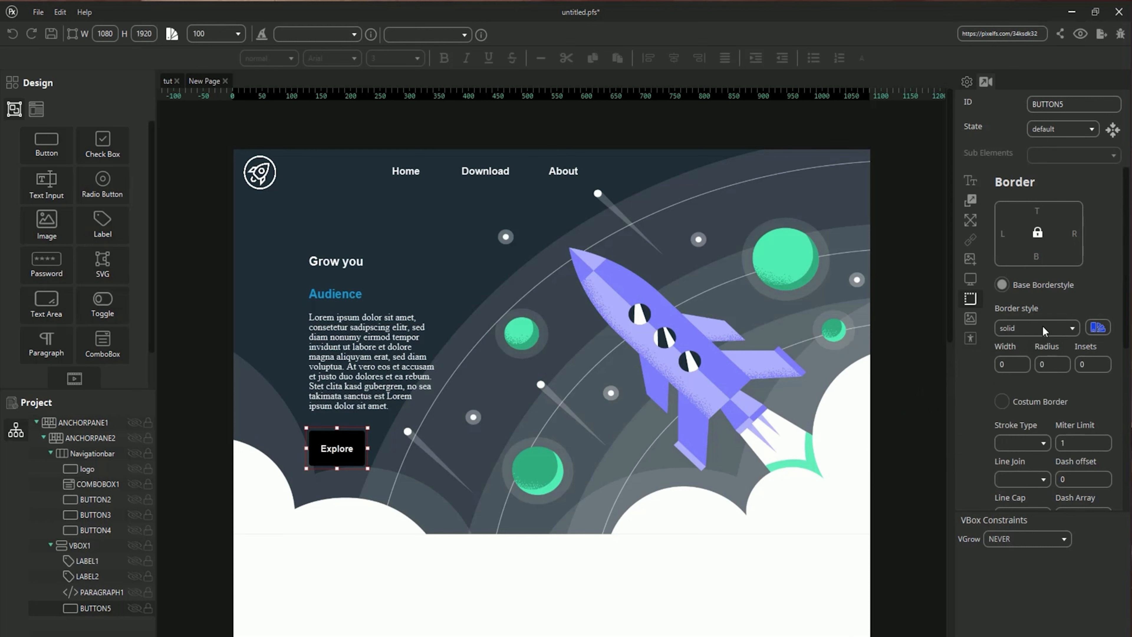
double_click(1009, 364)
type("2")
key("Tab")
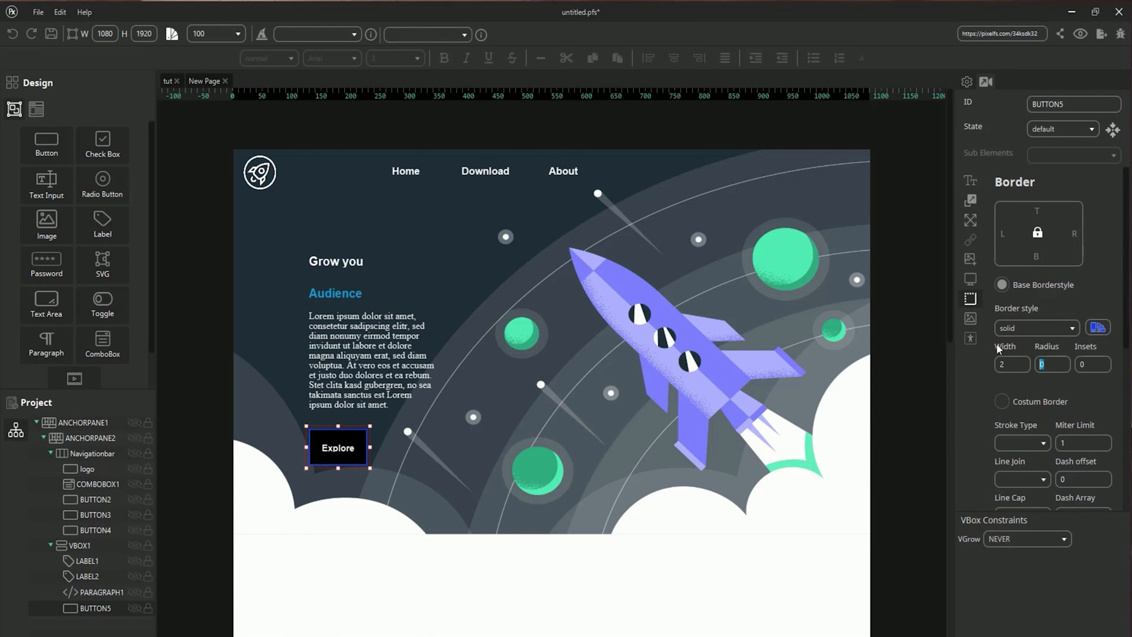
- Make the Explore button's background fully transparent and set its padding to 10 on all sides
left_click(970, 318)
left_click(1007, 219)
left_click_drag(938, 330, 889, 331)
left_click(1114, 278)
left_click(971, 201)
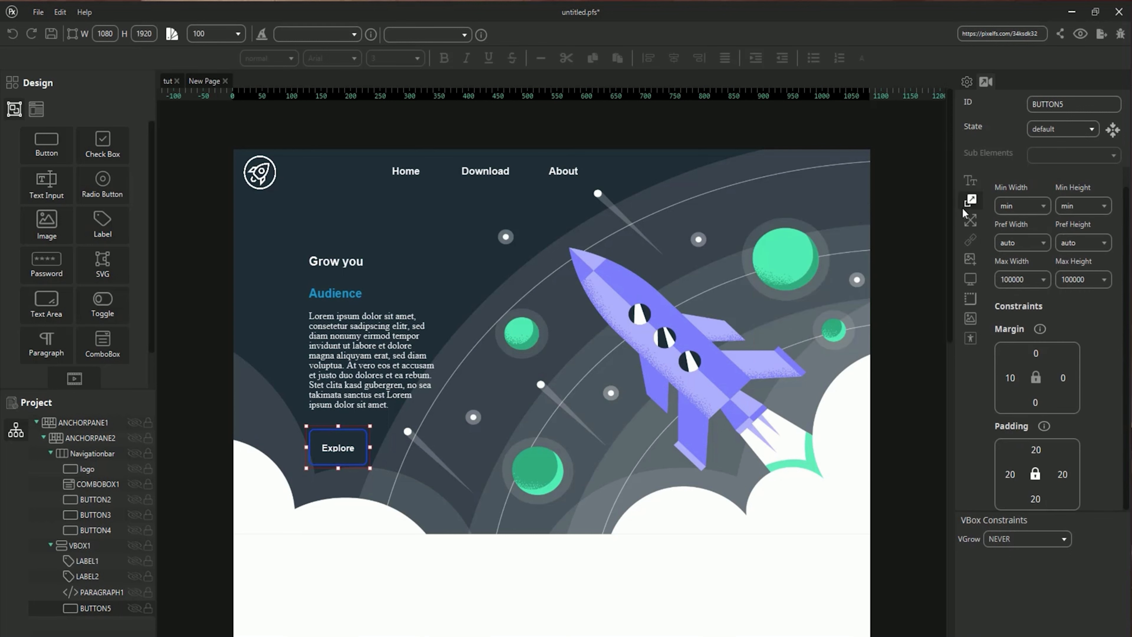
double_click(1035, 450)
type("1")
key("Return")
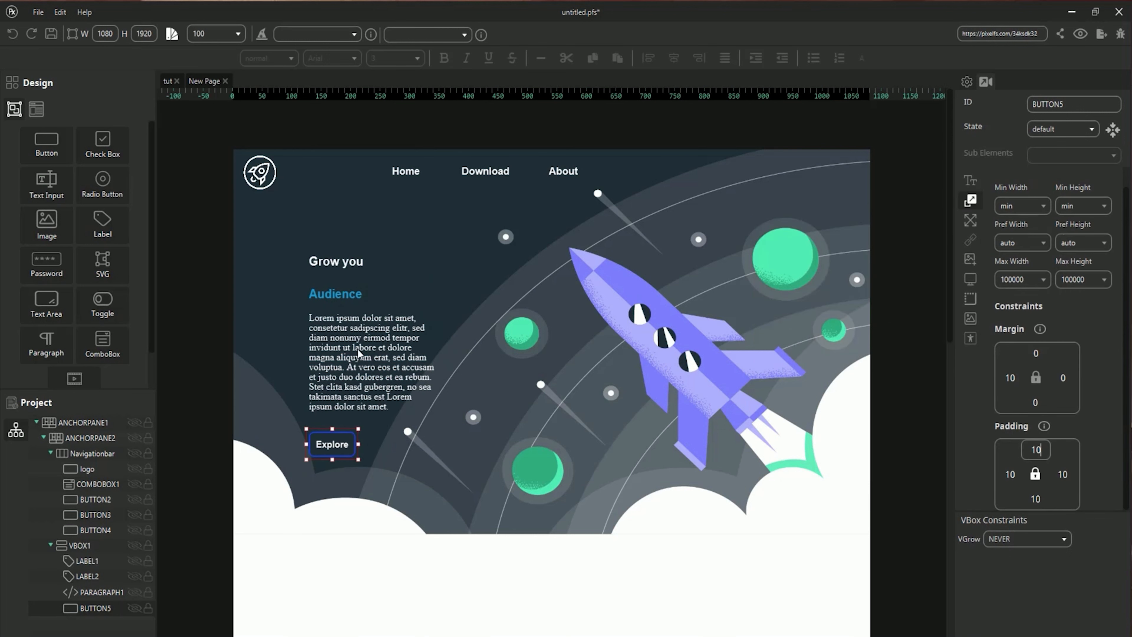
- Anchor the hero text block's container (VBOX1) 120 from the left and 150 from the top of the header
left_click(547, 339)
double_click(997, 584)
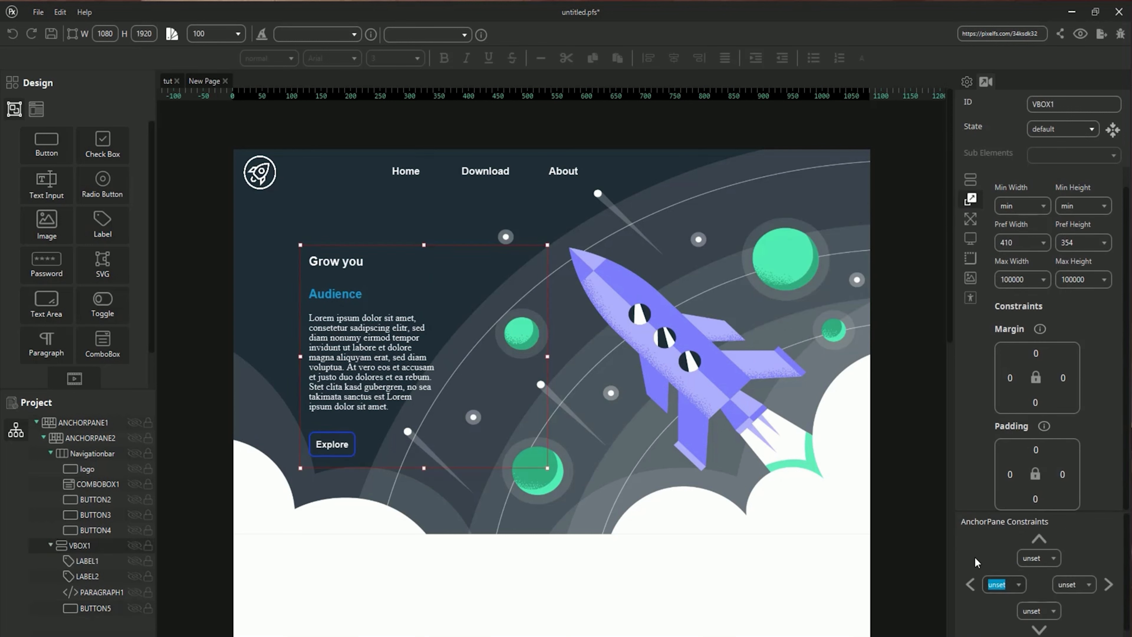
type("119")
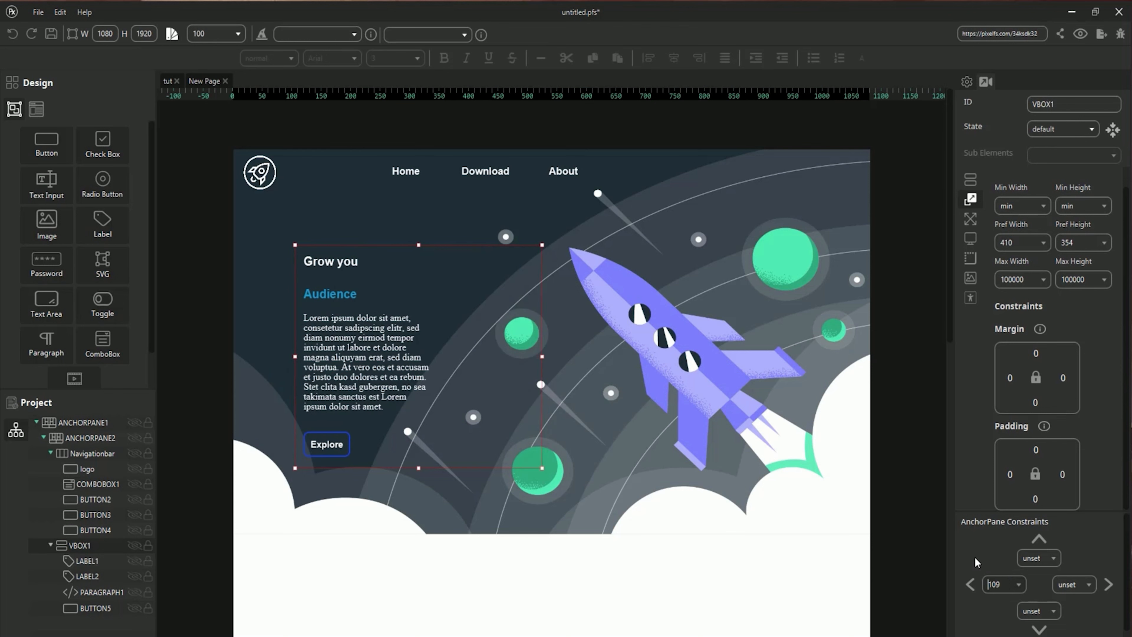
key("Tab")
double_click(992, 585)
type("120")
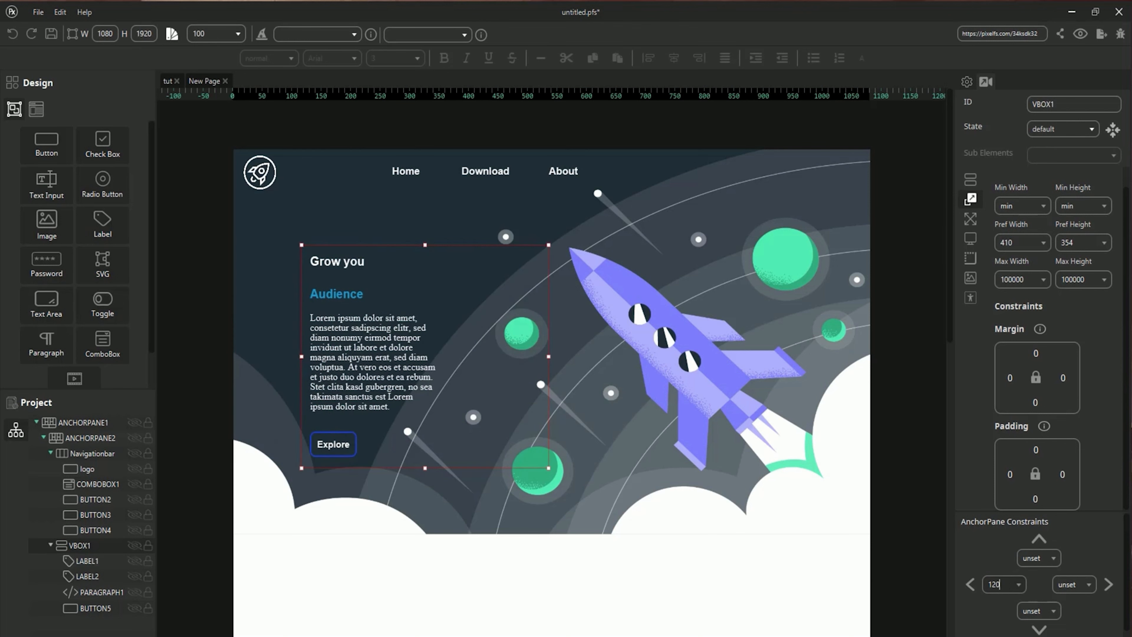
key("Tab")
type("150")
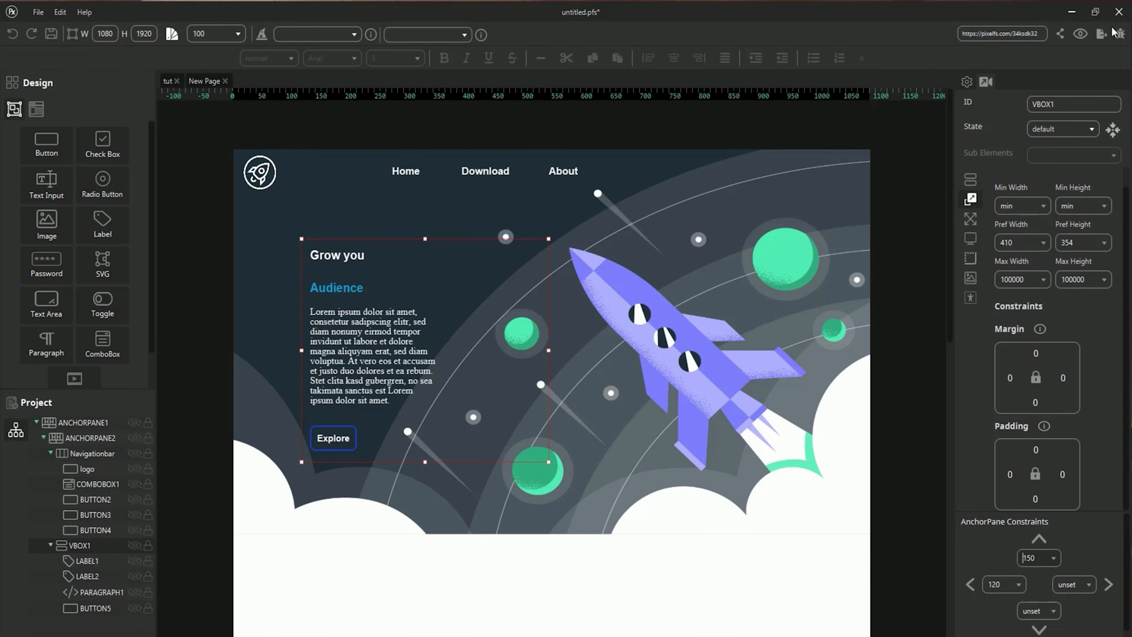
- Export the project as HTML and open the exported tut page in the browser
left_click(1103, 34)
left_click(524, 459)
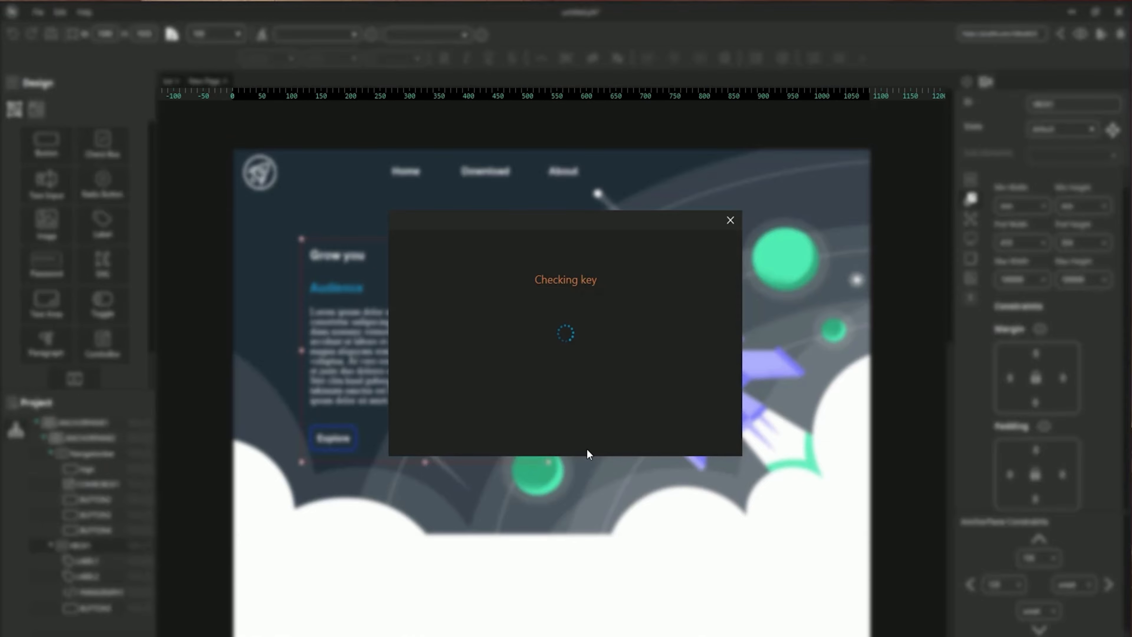
left_click(691, 392)
double_click(543, 262)
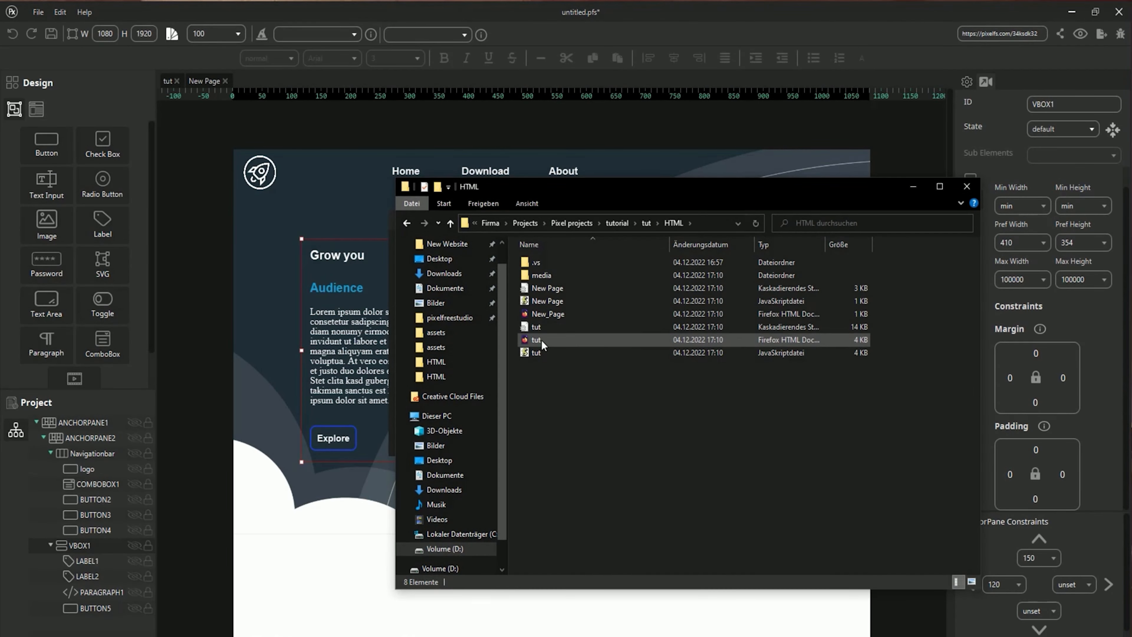
double_click(541, 340)
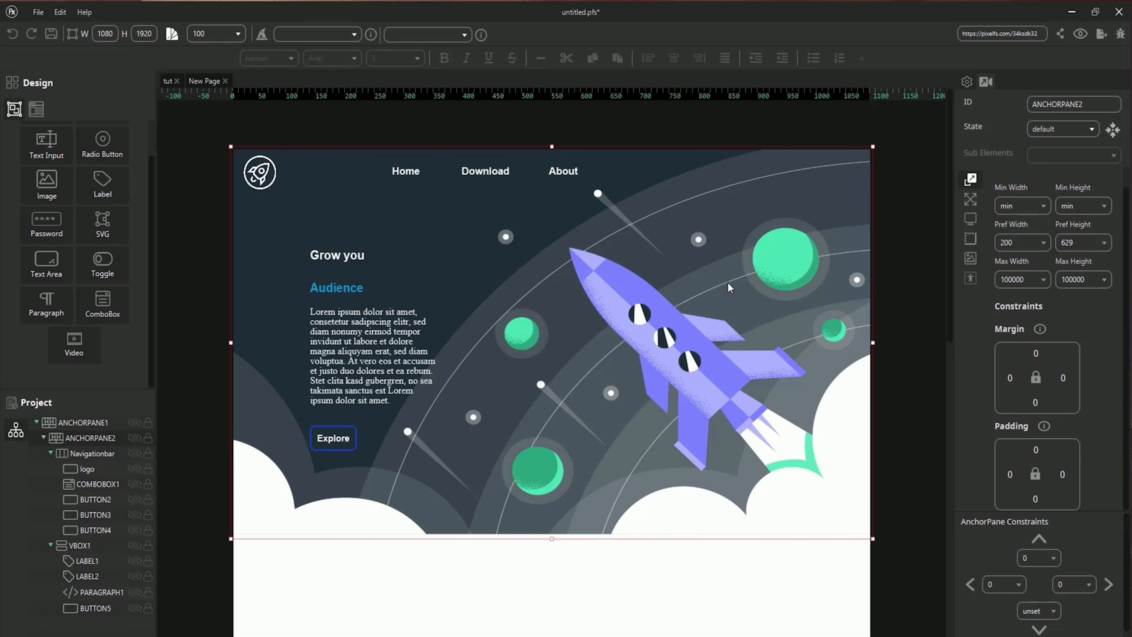
- Add a smart division to the page and set its width to 350
left_click(987, 82)
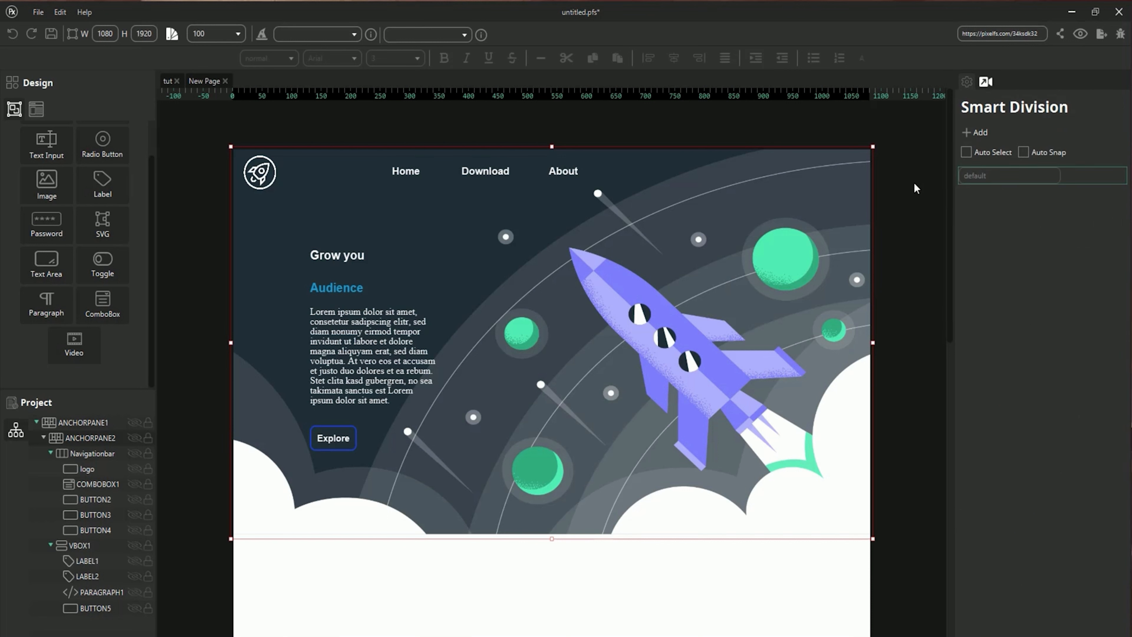
left_click(967, 134)
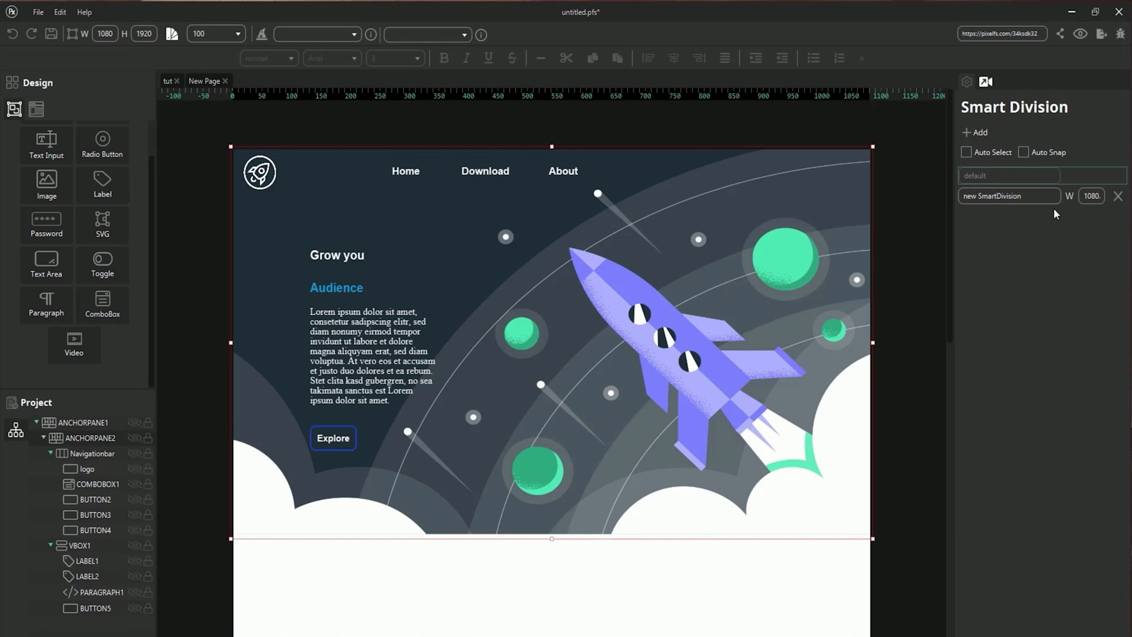
left_click(1068, 197)
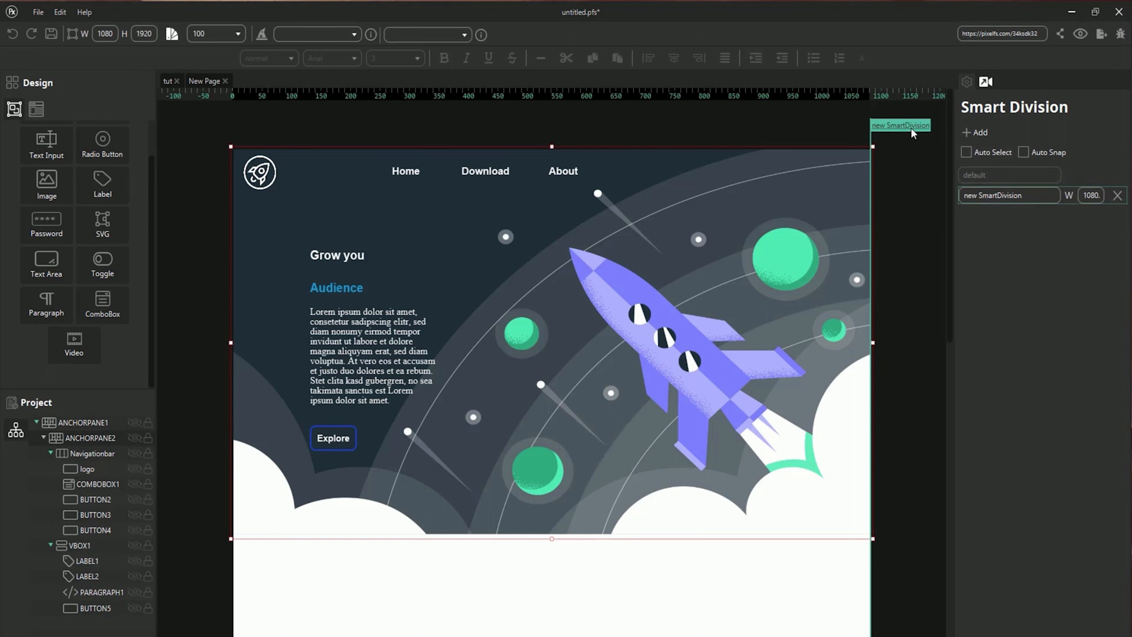
left_click_drag(911, 128, 677, 126)
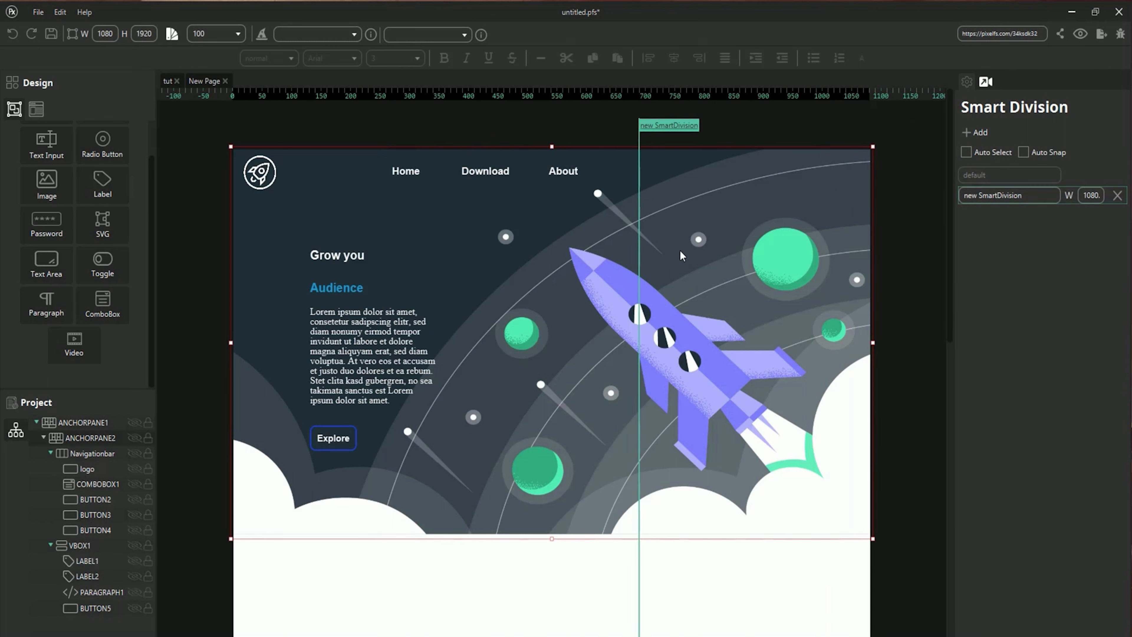
left_click_drag(681, 255, 496, 255)
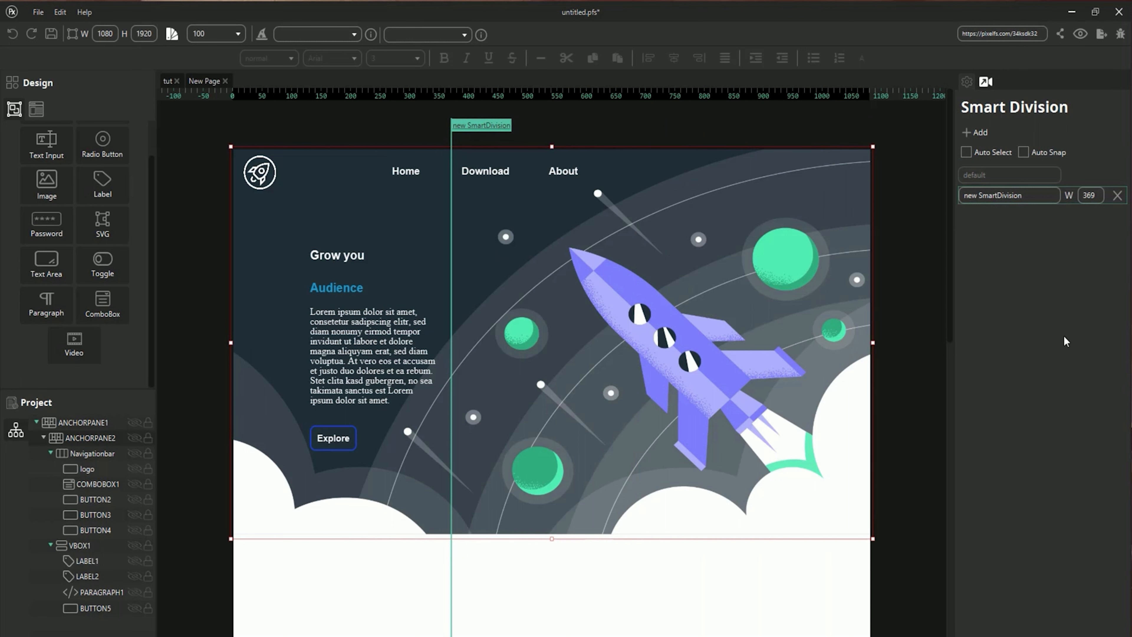
left_click(1086, 200)
double_click(1083, 197)
type("350")
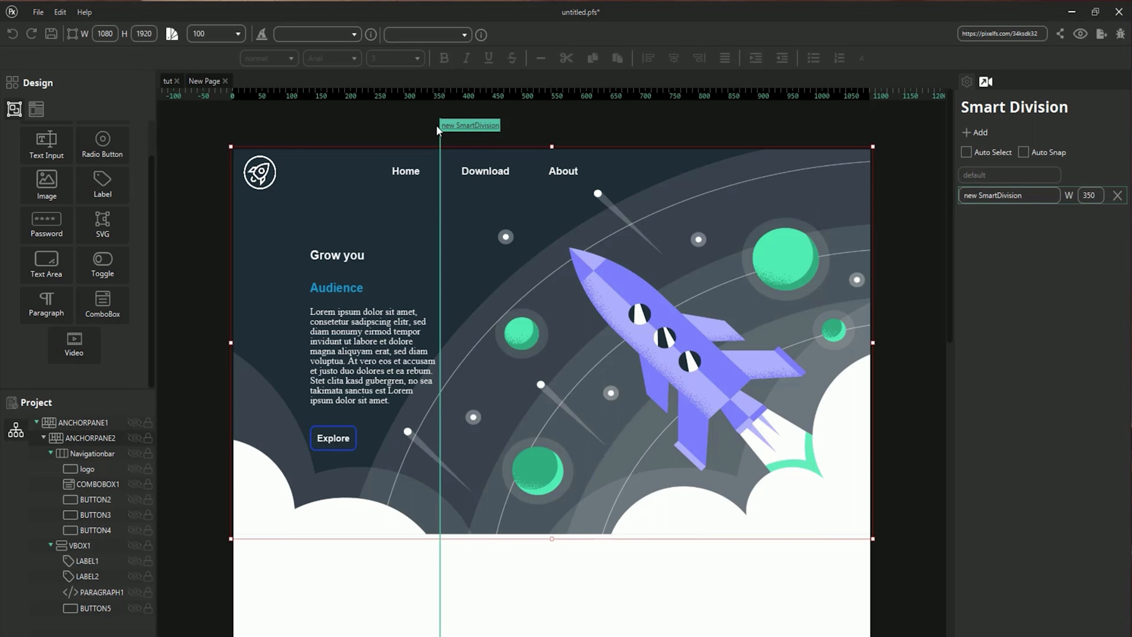
- Hide the Home, Download and About navigation buttons in the 350-wide smart division
left_click(967, 82)
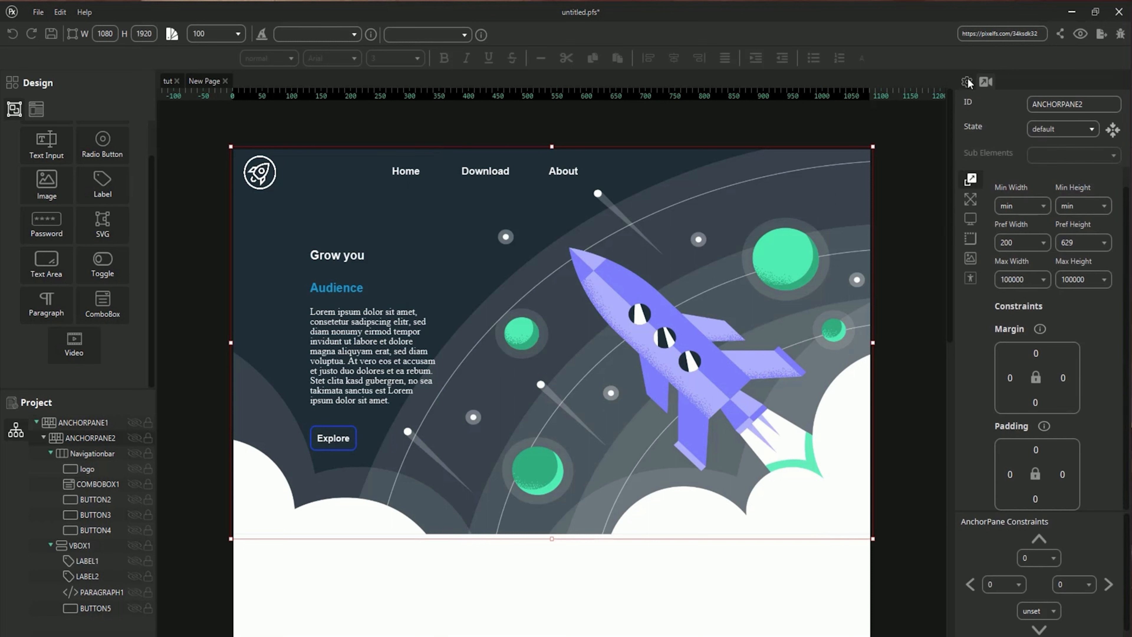
left_click(403, 176)
left_click(972, 281)
left_click(994, 295)
left_click(513, 177)
left_click(995, 294)
left_click(562, 170)
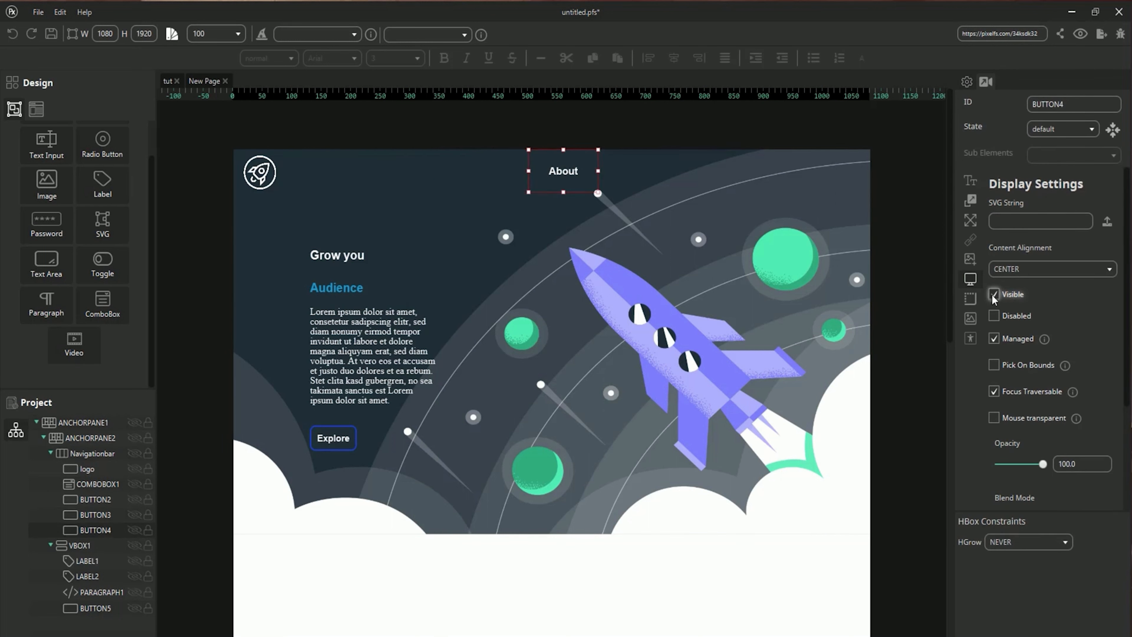
left_click(994, 294)
- Make the navigation bar's combo box visible in the smart division and compare that layout with the default division
left_click(96, 483)
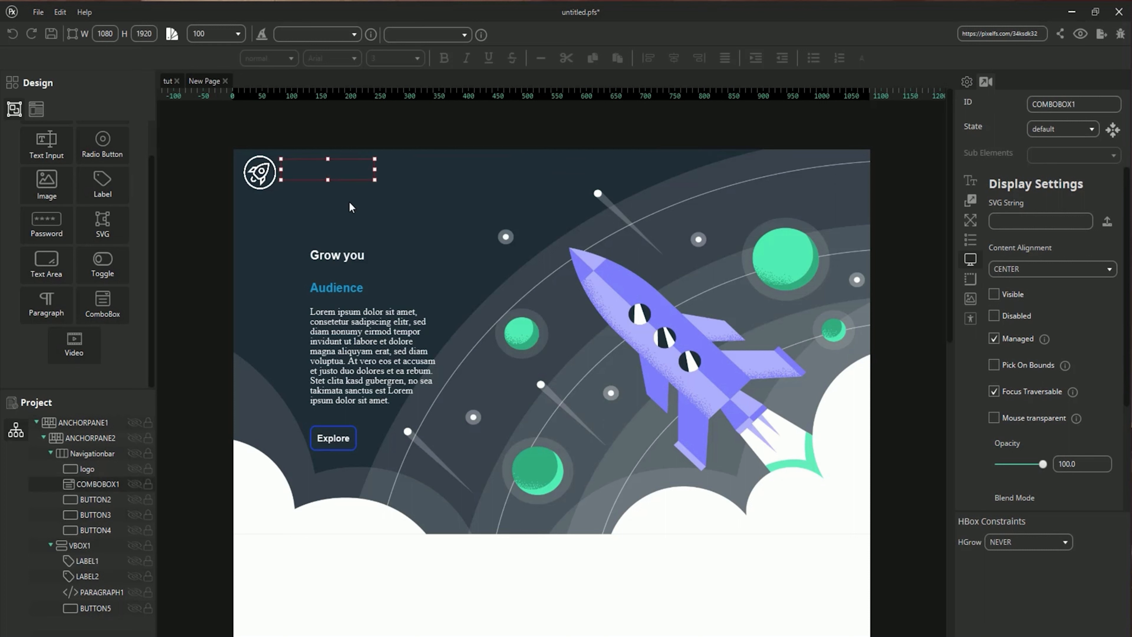
left_click(1021, 296)
left_click(986, 81)
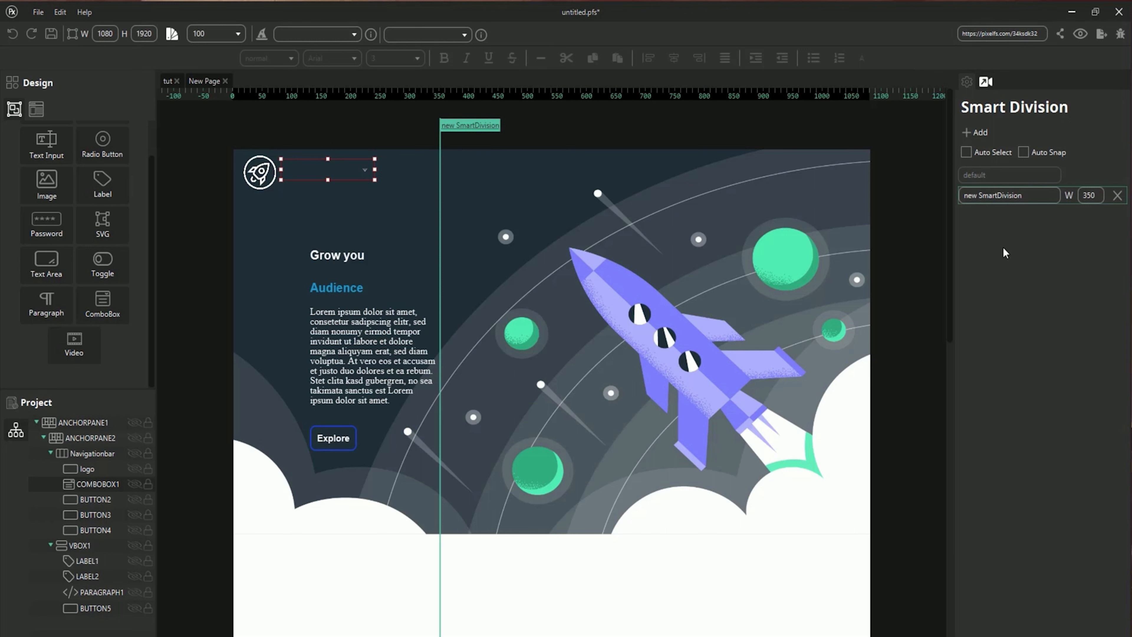
left_click(992, 182)
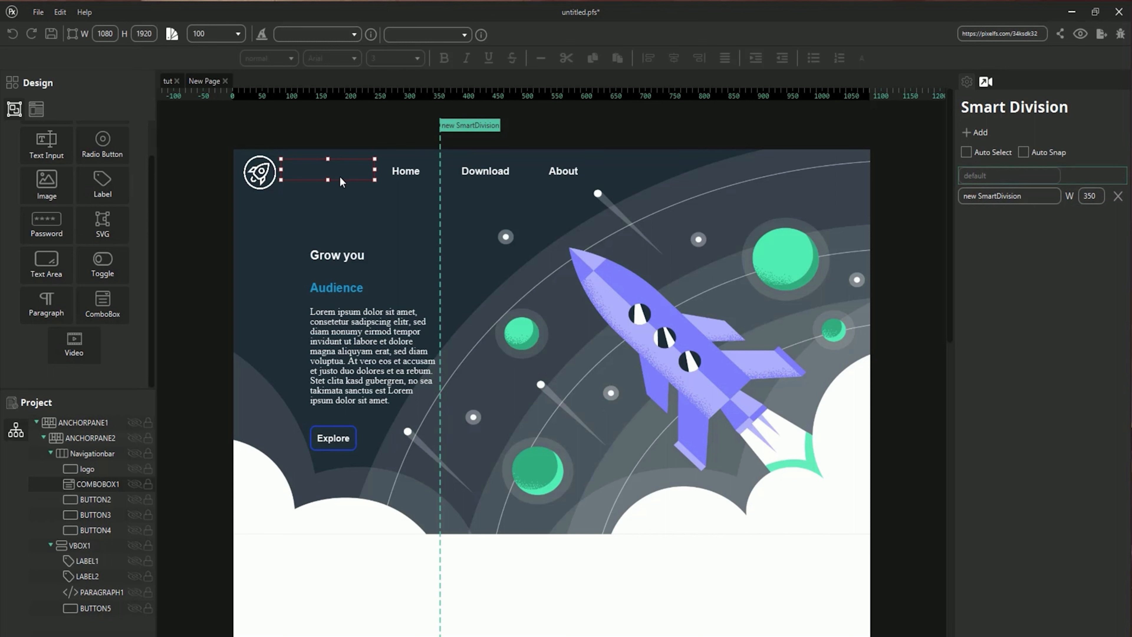
left_click(1071, 193)
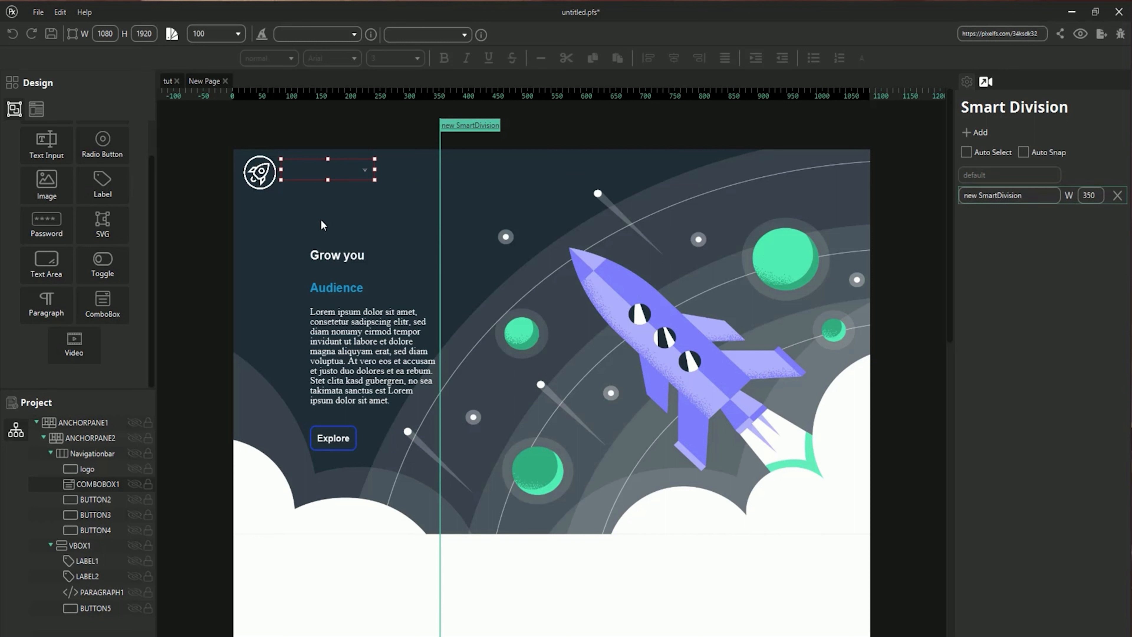
- Select the hero text block's container in the smart division and open its left anchor constraint for editing
left_click(966, 82)
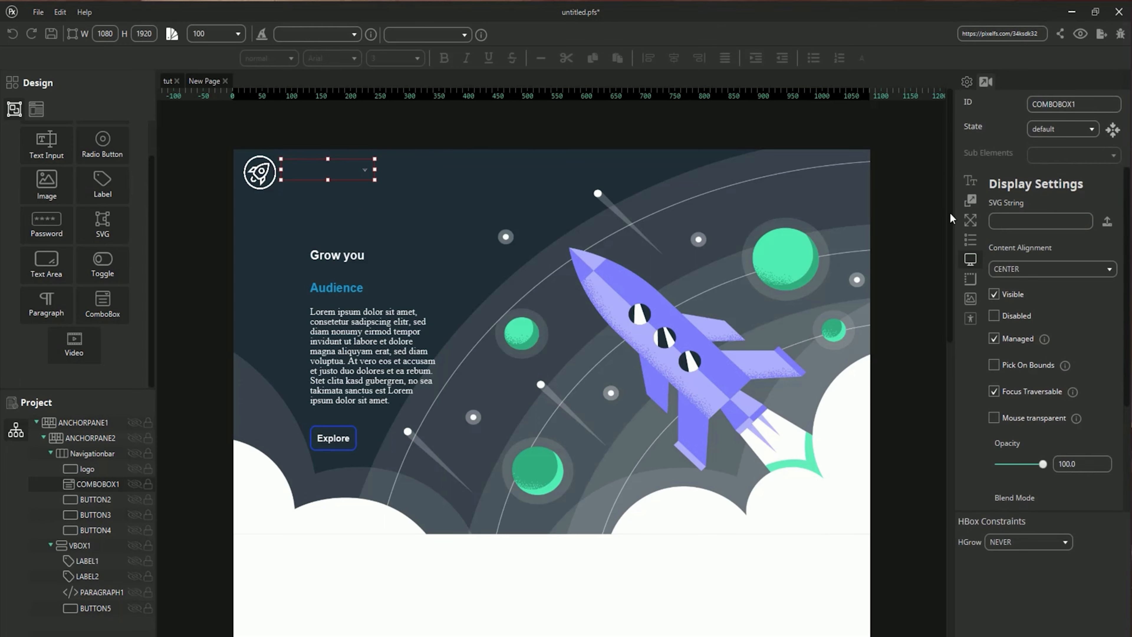
left_click(93, 547)
left_click(994, 584)
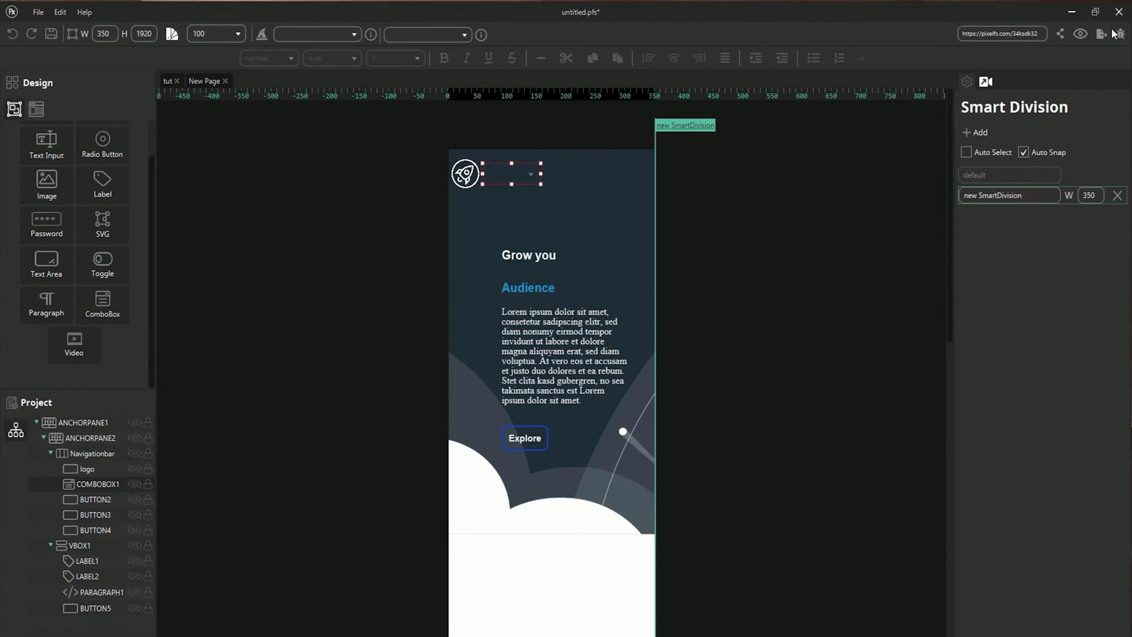
- Export the project again and open the updated tut page in the browser to check the narrow layout
left_click(1102, 34)
left_click(514, 457)
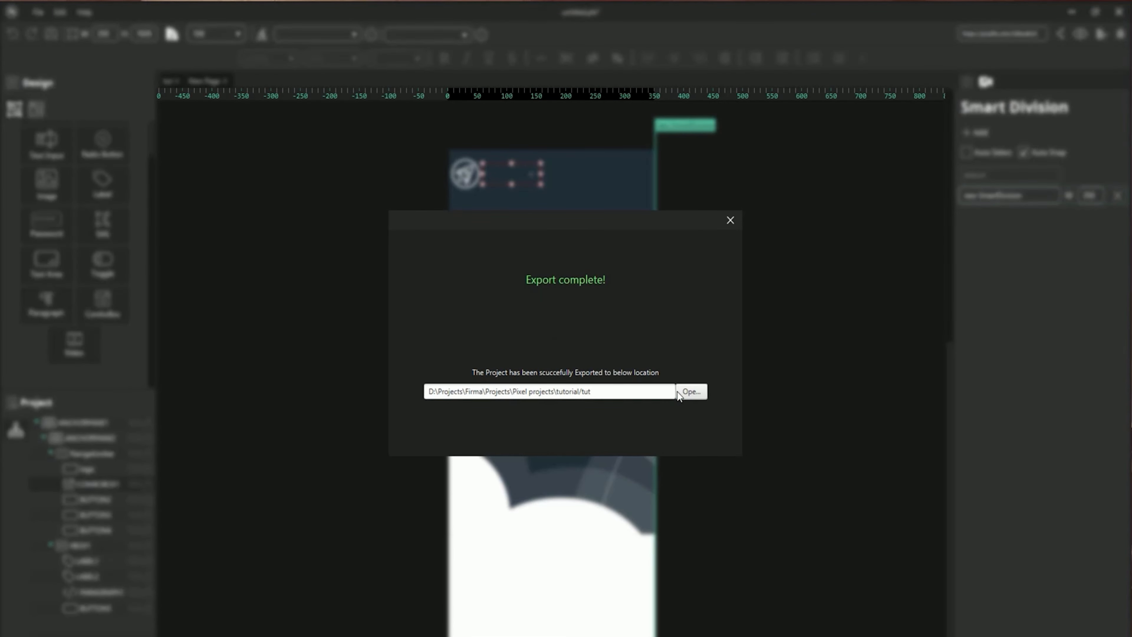
double_click(551, 356)
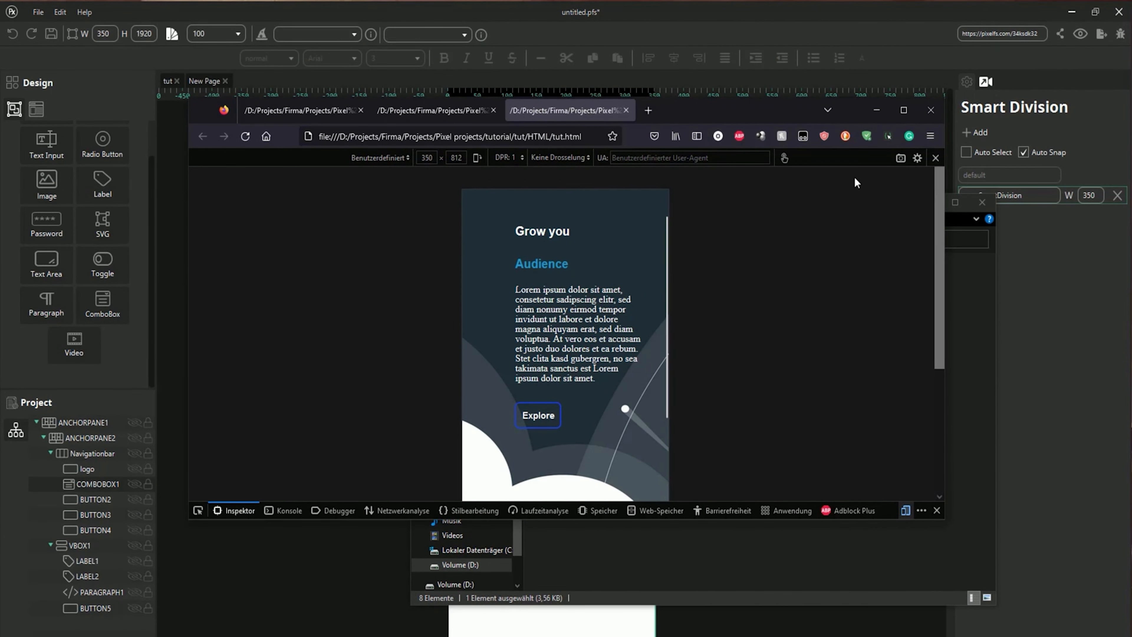
- Switch back to the default division, turn off Auto Snap and return to the element properties
left_click(987, 82)
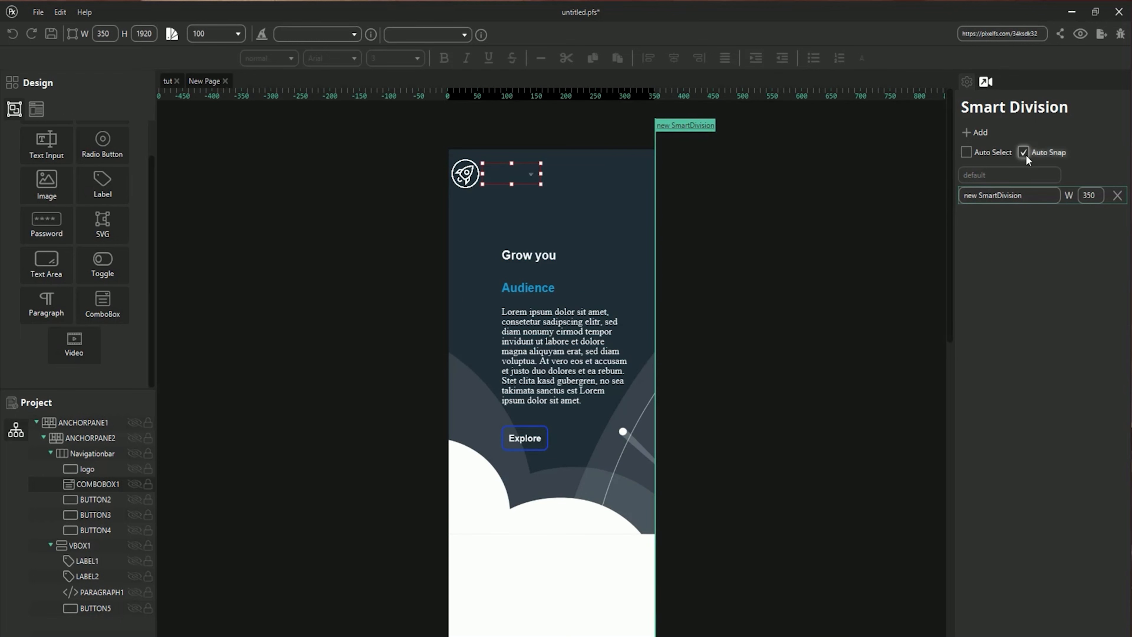
left_click(1020, 175)
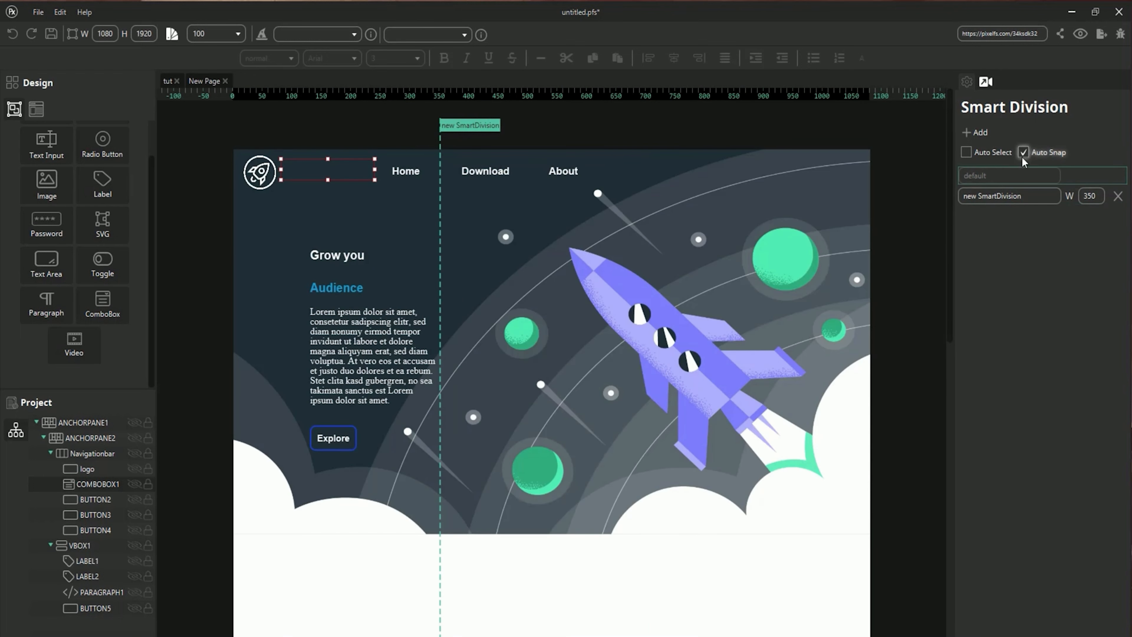
left_click(1028, 153)
left_click(972, 84)
key("Delete")
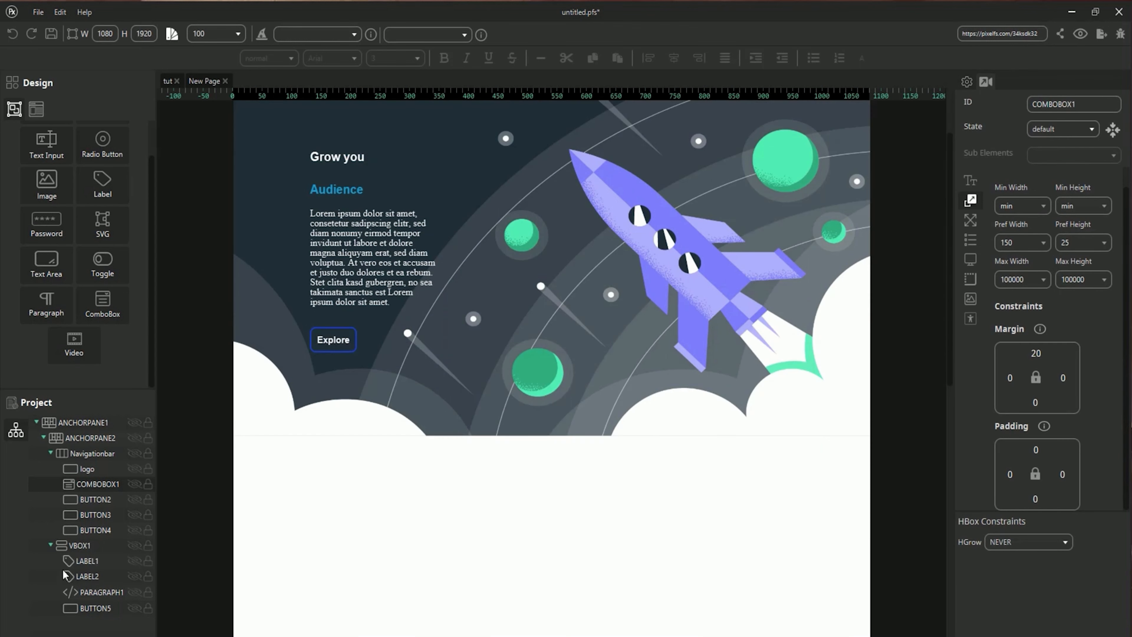
- Add an Anchor Pane to the empty white area below the rocket header
left_click(36, 110)
scroll(432, 443, "down", 2)
scroll(432, 443, "up", 1)
left_click_drag(46, 142, 486, 537)
scroll(513, 526, "down", 3)
- Set the new pane's left and right anchor constraints to 0 and stretch its height to about 546
left_click(542, 449)
left_click_drag(1007, 584, 986, 575)
type("0")
key("Return")
left_click_drag(1078, 585, 1024, 574)
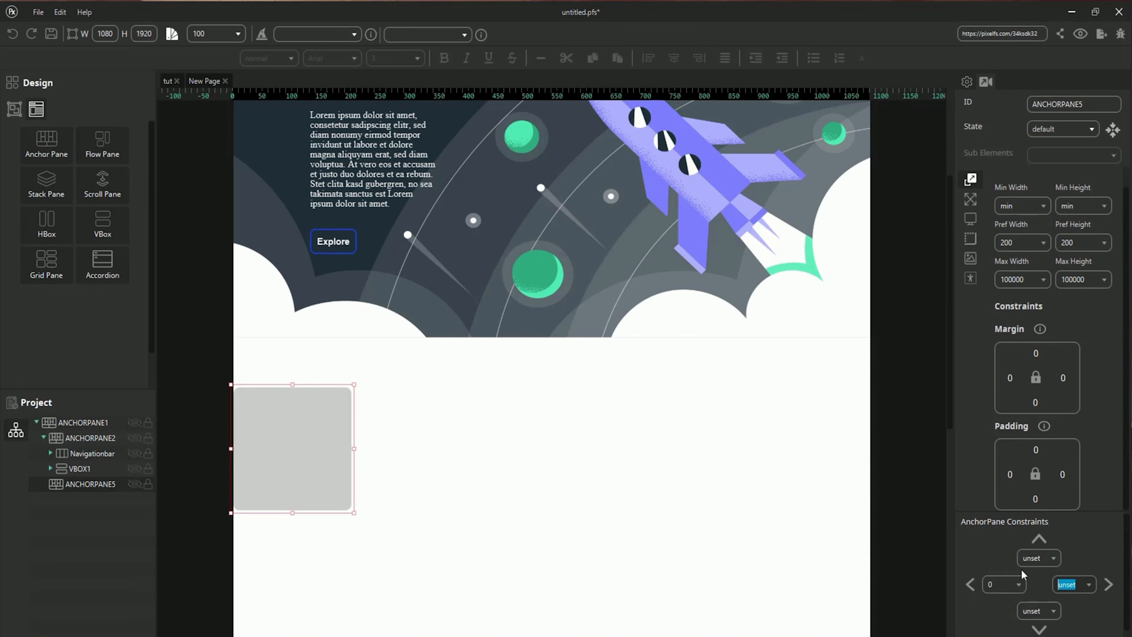
type("0")
key("Return")
left_click_drag(552, 514, 553, 623)
scroll(552, 620, "down", 3)
left_click(17, 109)
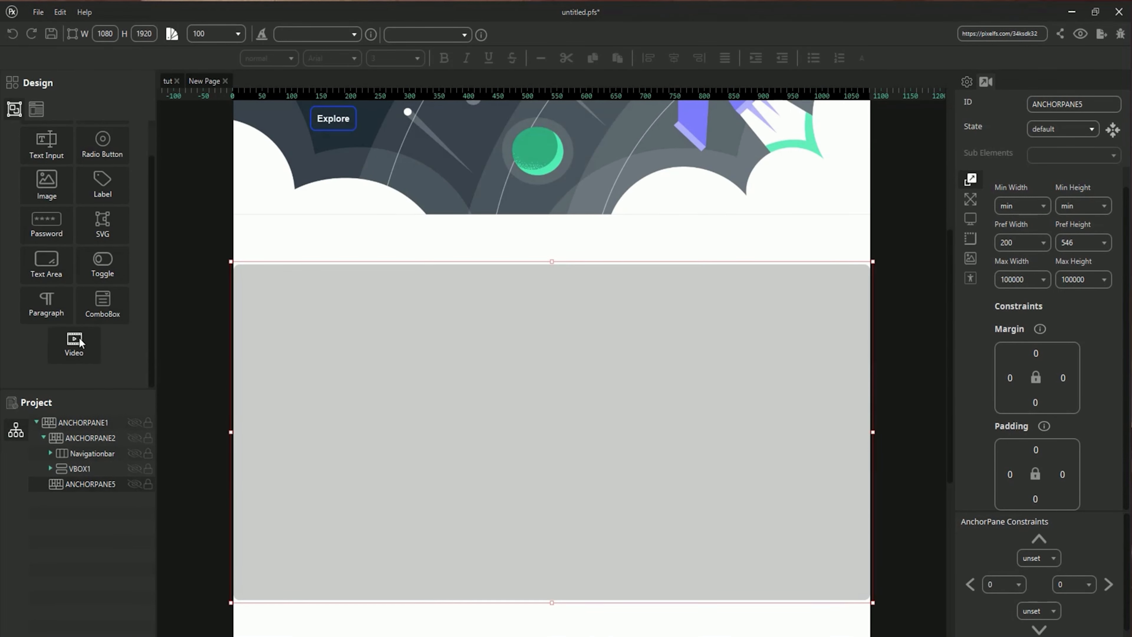
- Give the new pane the milky-way-galaxy-at-night image from the assets folder as background, with image fit set to cover
left_click(970, 258)
left_click(1093, 256)
left_click(47, 200)
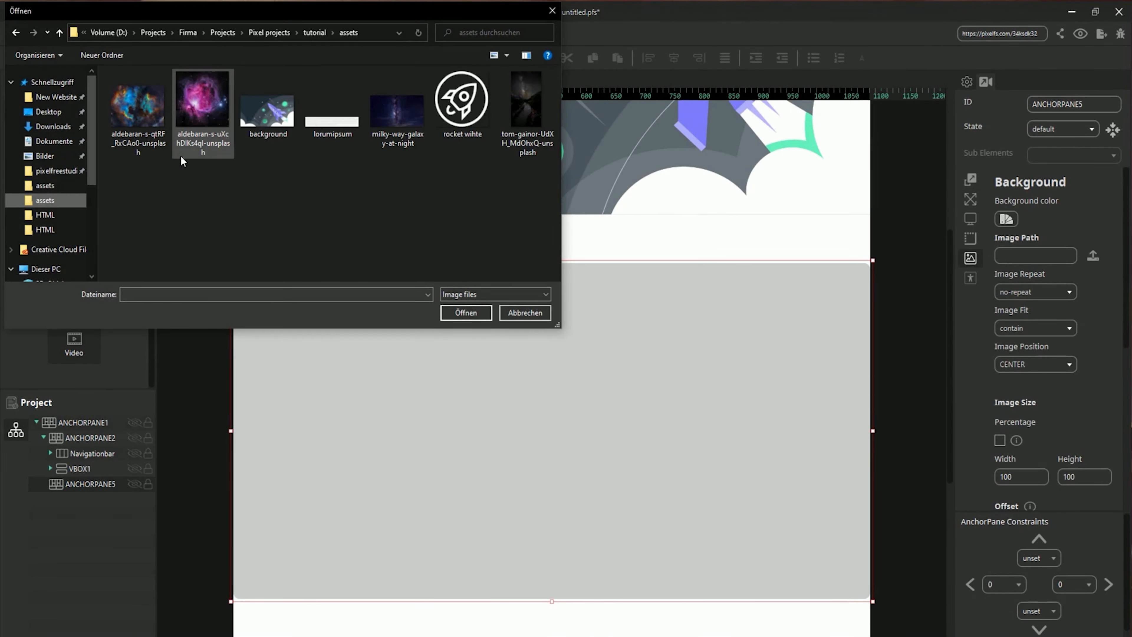
left_click(397, 111)
left_click(465, 312)
left_click(1034, 365)
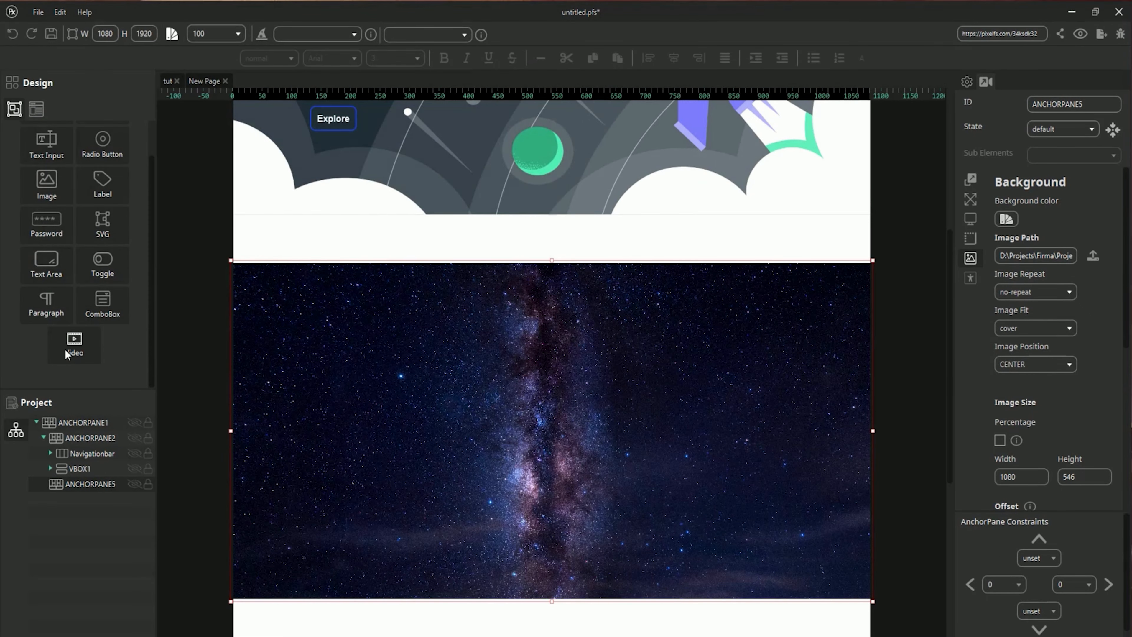
- Add a Video element to the starry pane and load the Earth video file into it
left_click_drag(67, 352, 286, 312)
left_click(47, 215)
left_click(49, 203)
left_click(201, 111)
left_click(452, 314)
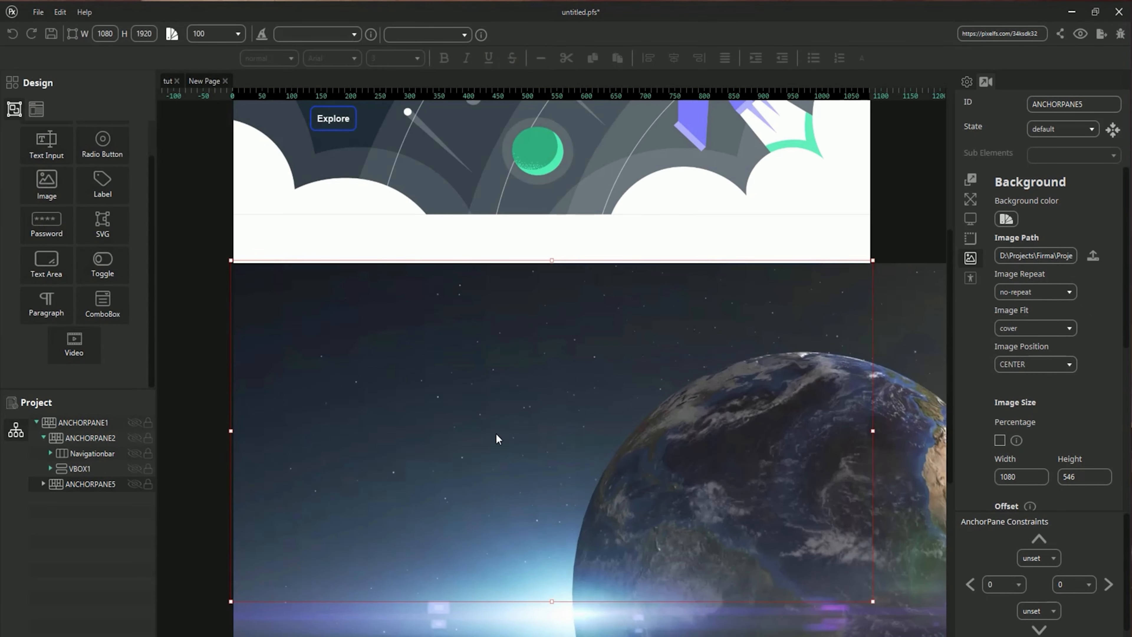
- Shrink the Earth video to about half the pane's width and place it near the centre of the starry pane
left_click(49, 498)
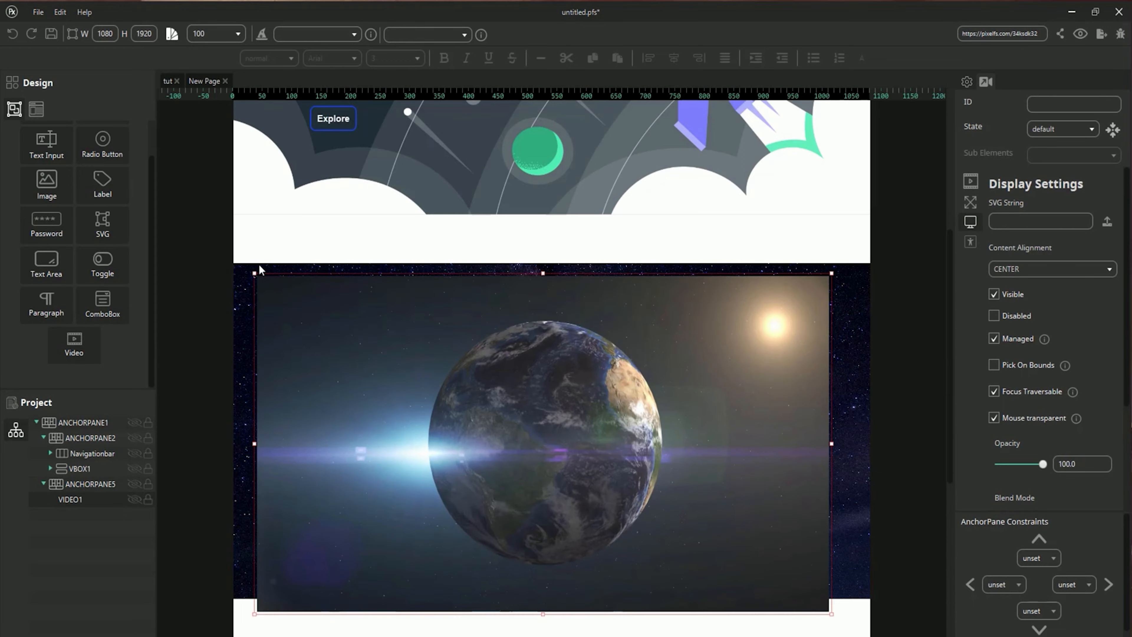
scroll(554, 311, "up", 5)
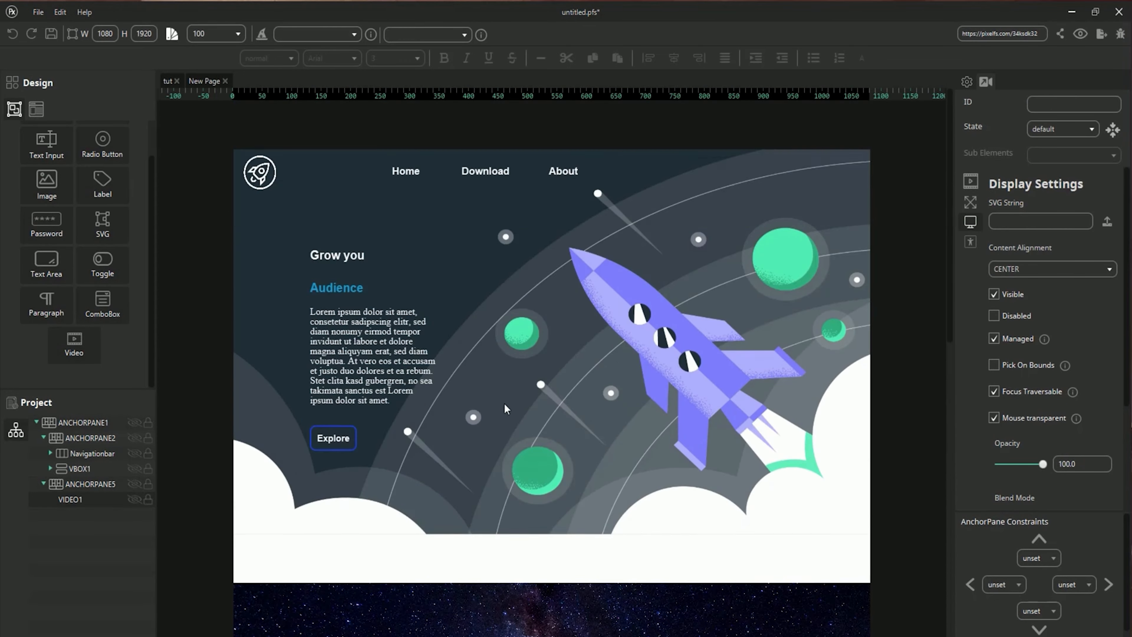
scroll(504, 403, "down", 5)
scroll(530, 420, "up", 4)
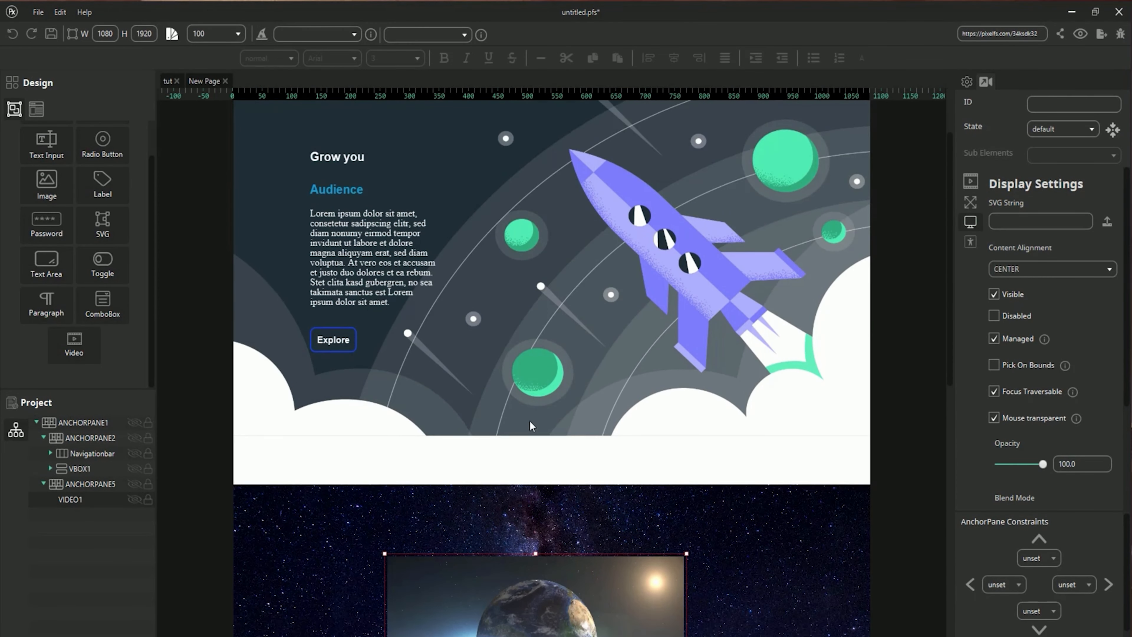
scroll(536, 406, "down", 2)
scroll(544, 415, "down", 3)
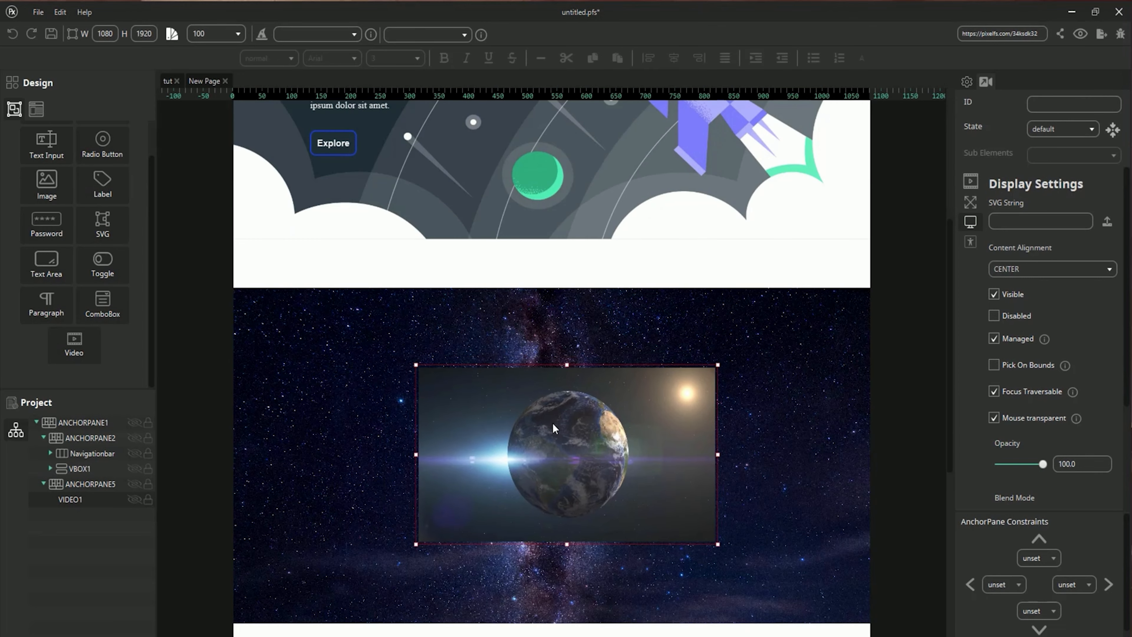
scroll(628, 347, "up", 5)
scroll(628, 345, "down", 3)
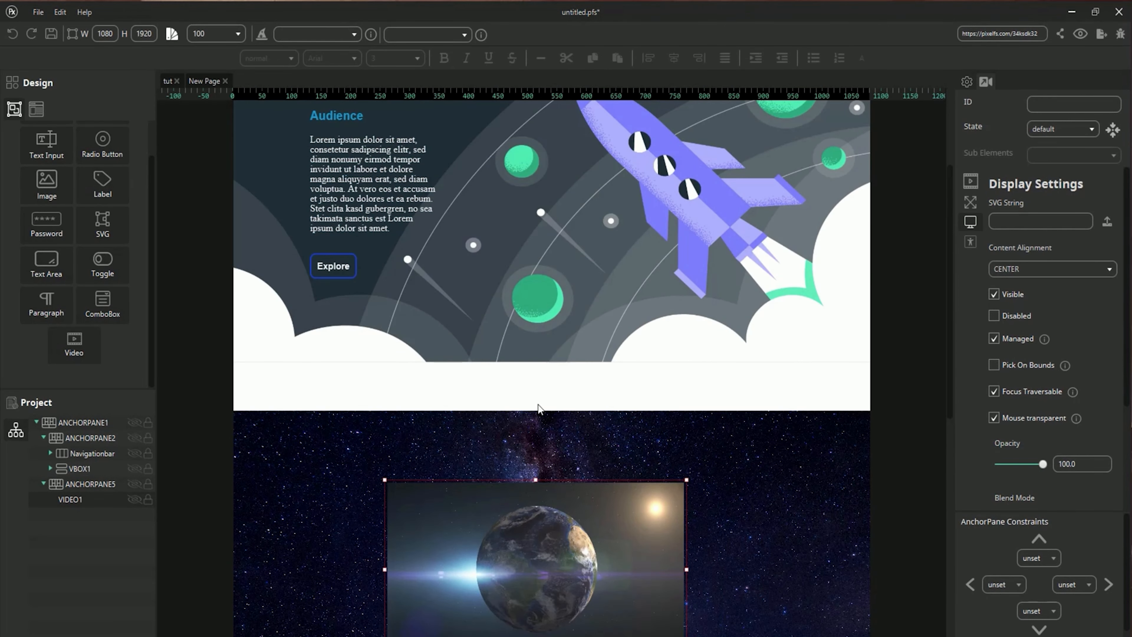
scroll(530, 410, "down", 3)
left_click_drag(522, 414, 550, 426)
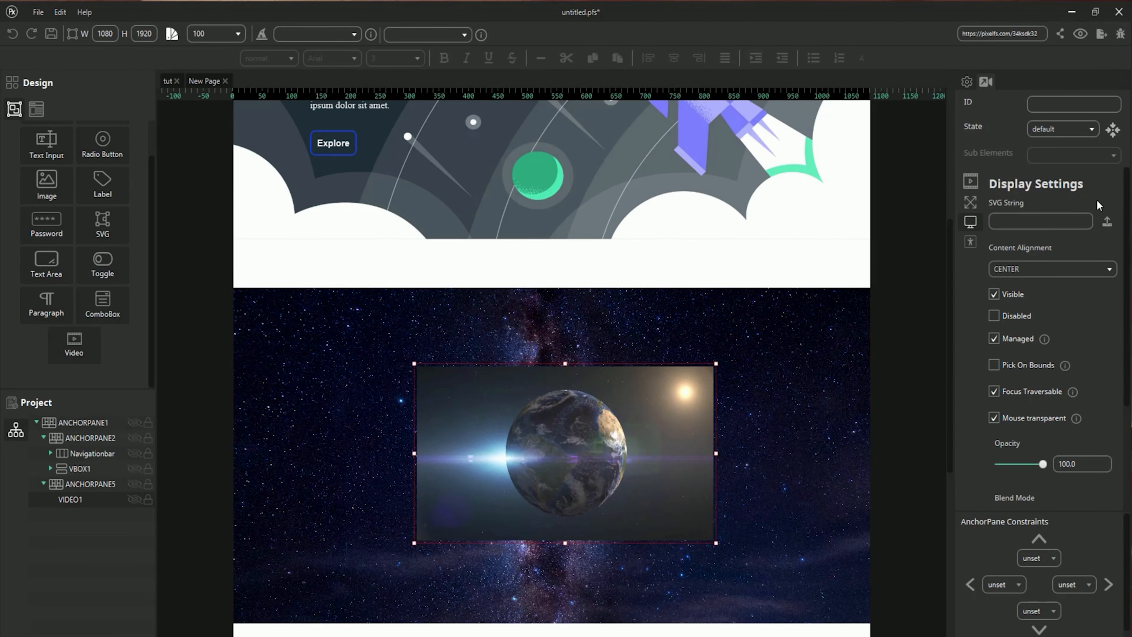
- Export the project again and open the updated tut page in the browser to check the video section
left_click(1102, 34)
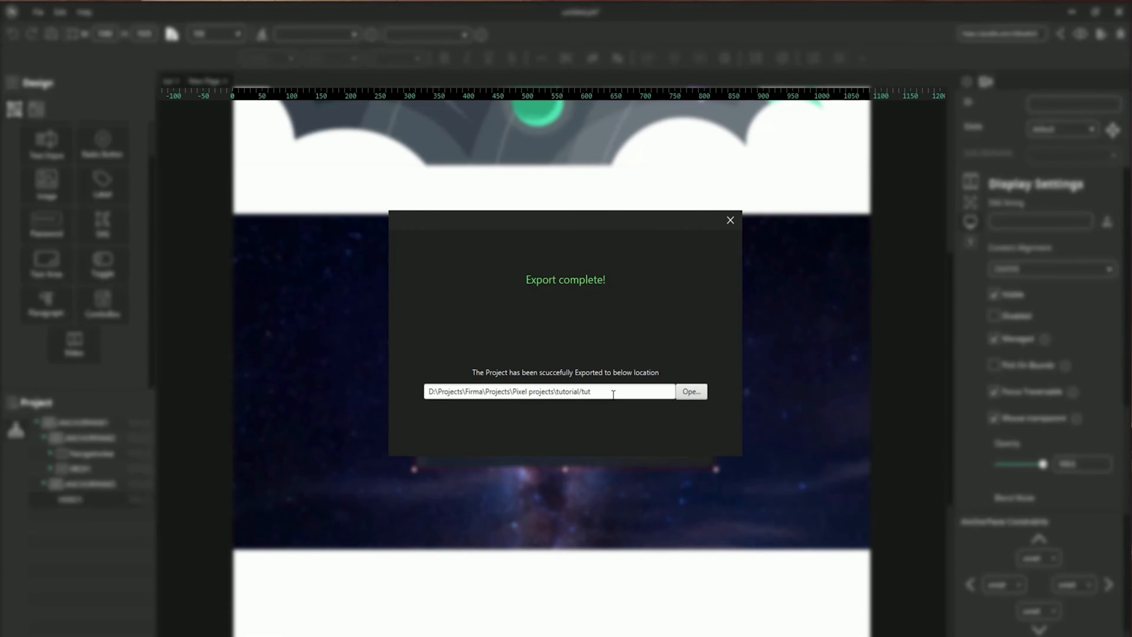
left_click(691, 392)
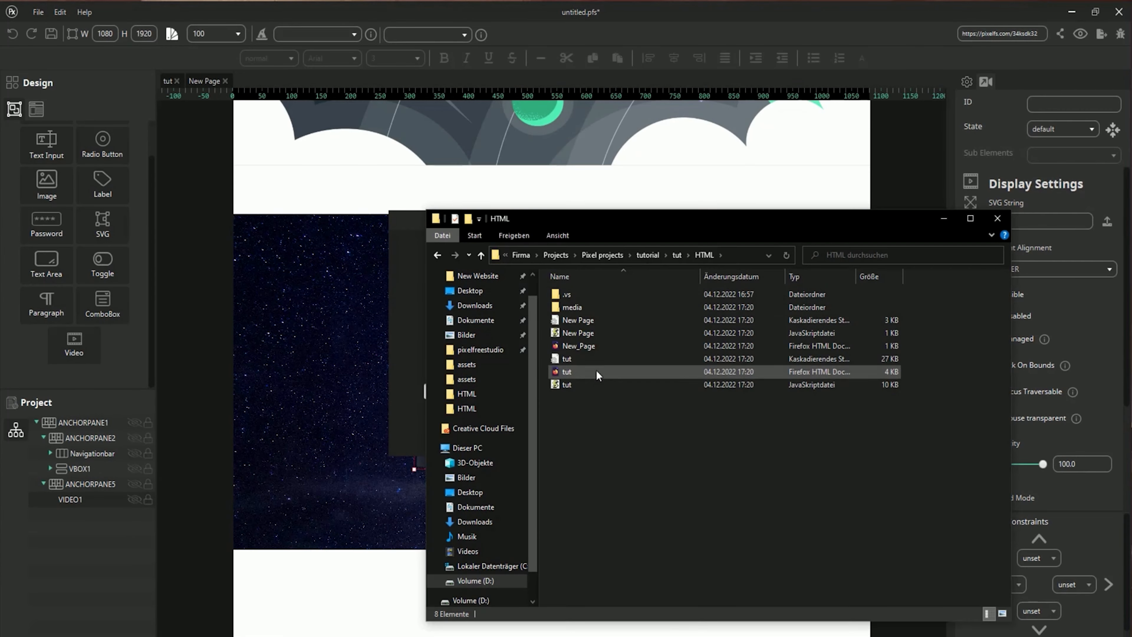
double_click(598, 375)
scroll(530, 308, "down", 5)
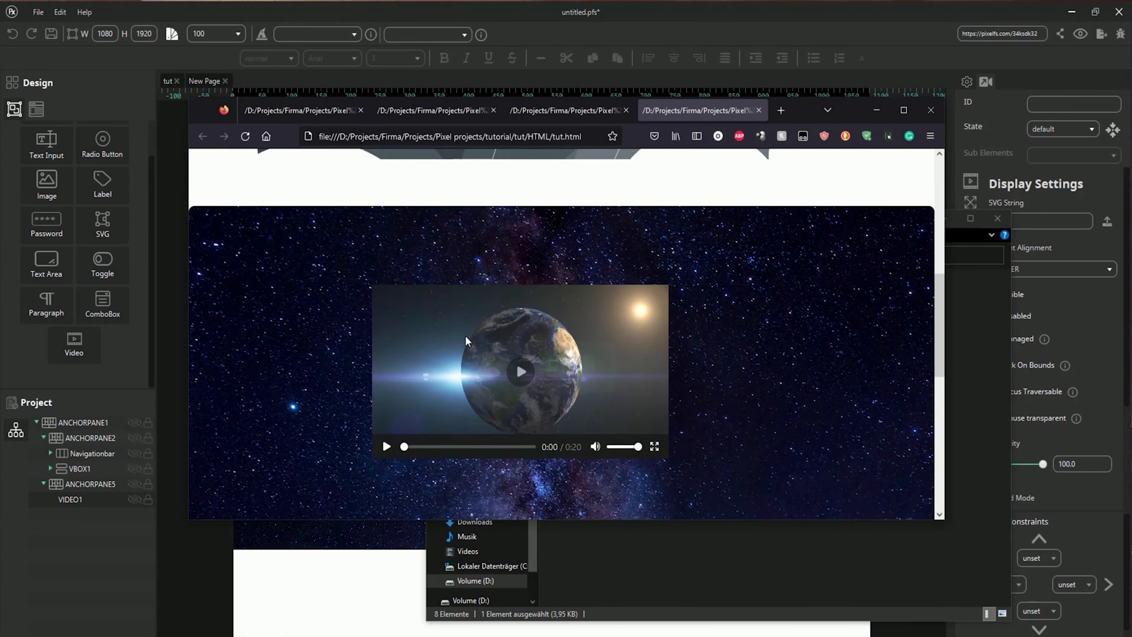